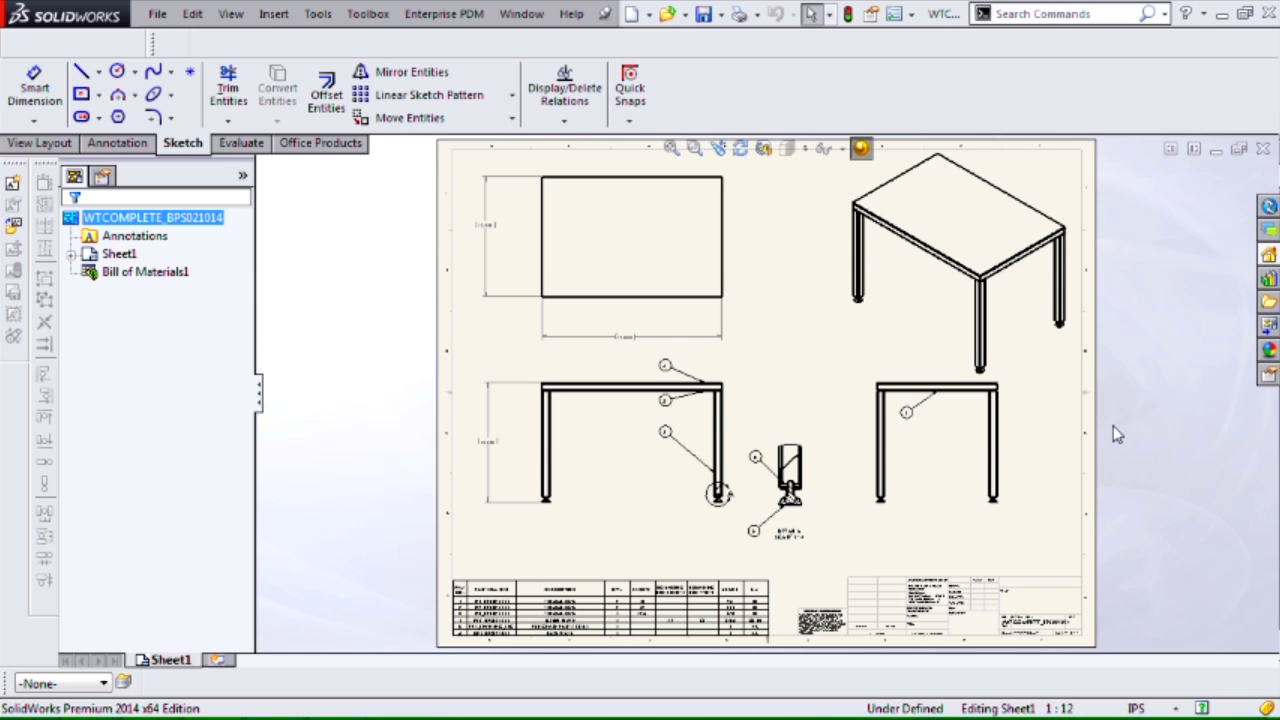
- Zoom in on the sheet and jump to the saved named view of the cut-list BOM table
scroll(965, 193, down, 1)
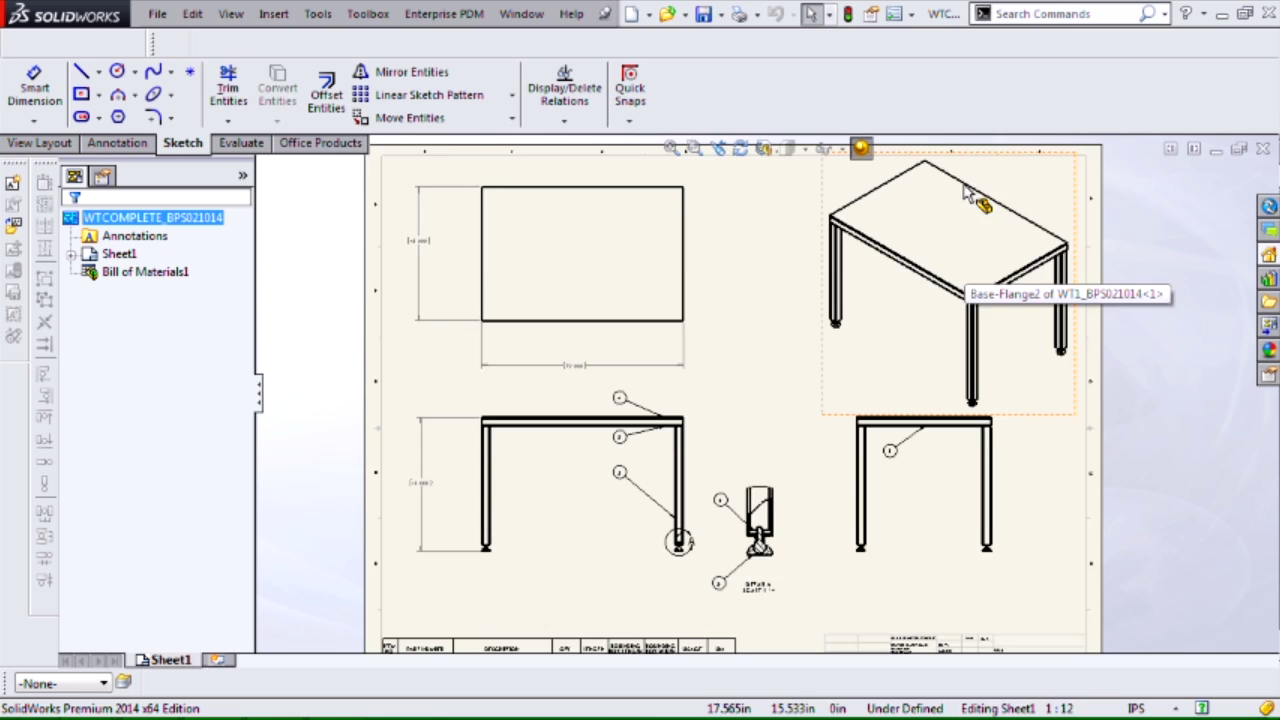
scroll(966, 200, down, 4)
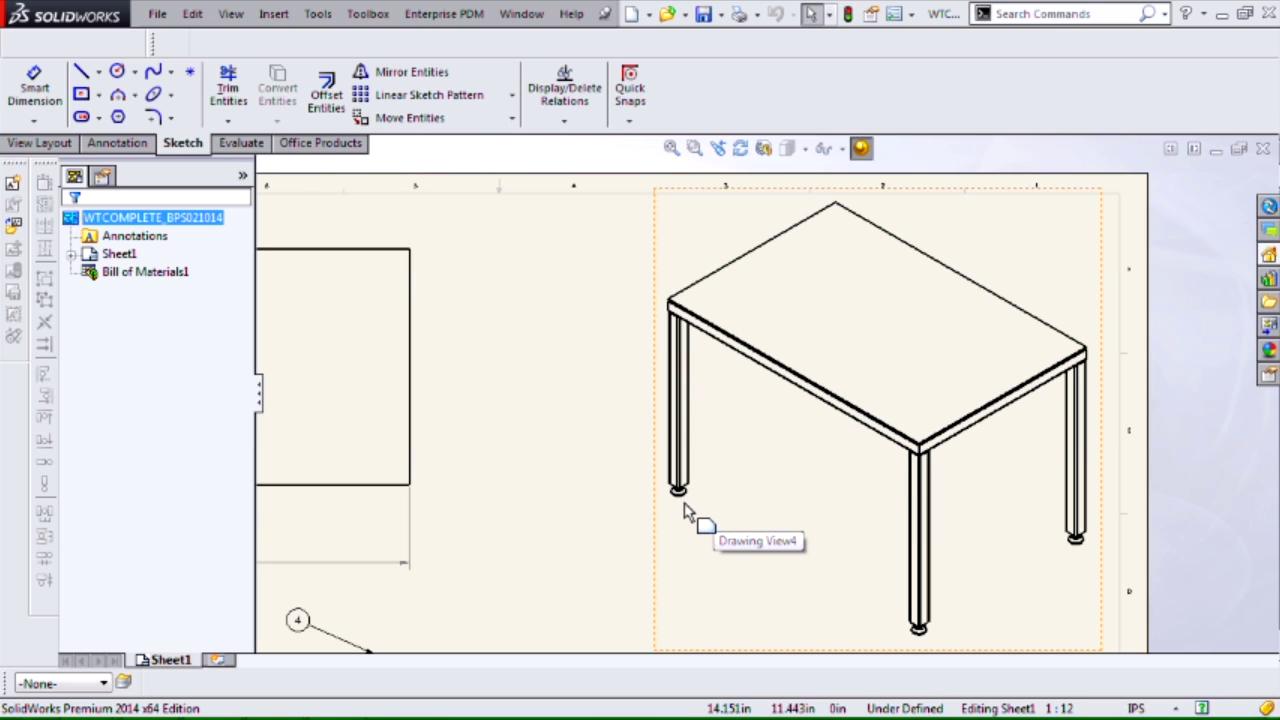
key(space)
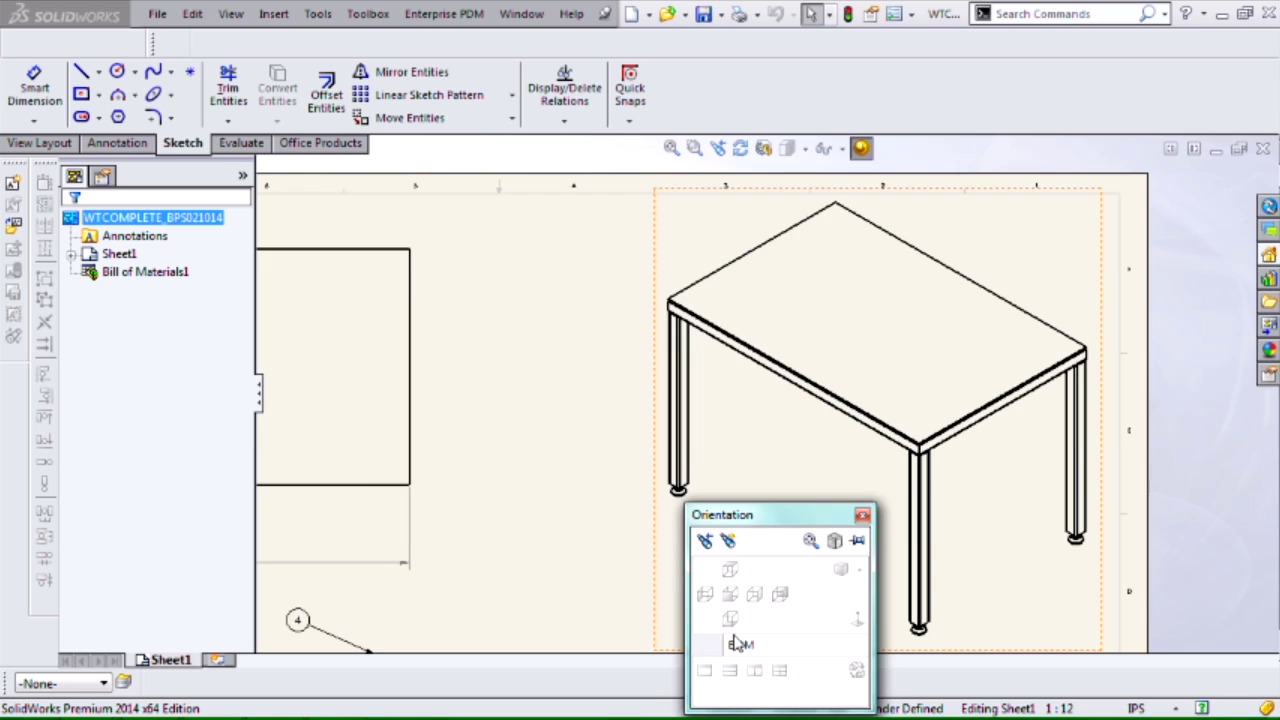
click(737, 646)
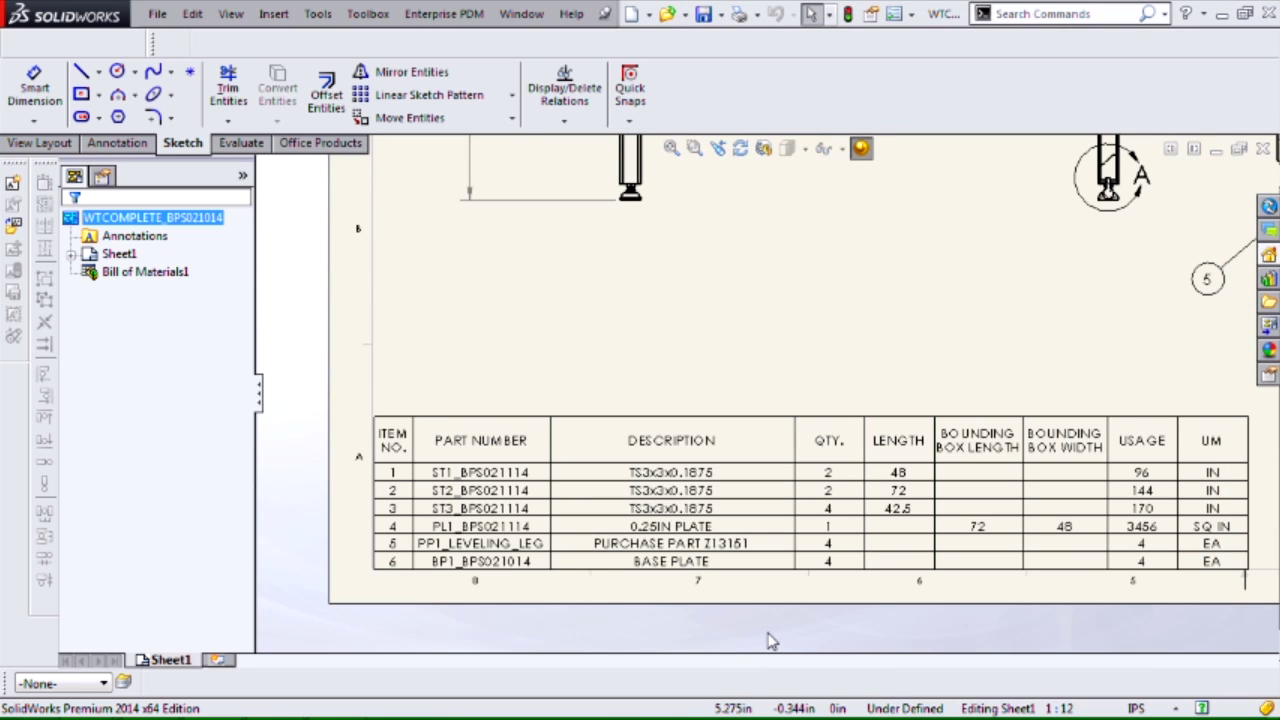
- Select the cut-list BOM table, then deselect it
click(895, 490)
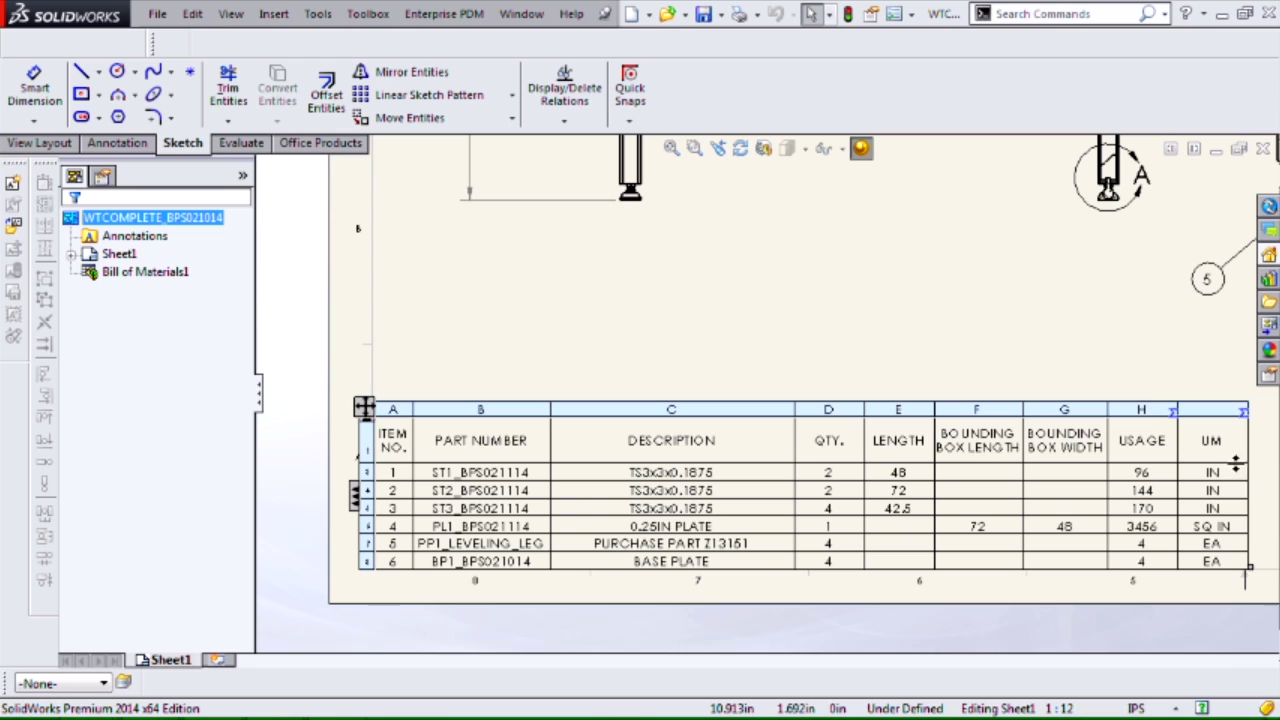
click(1175, 595)
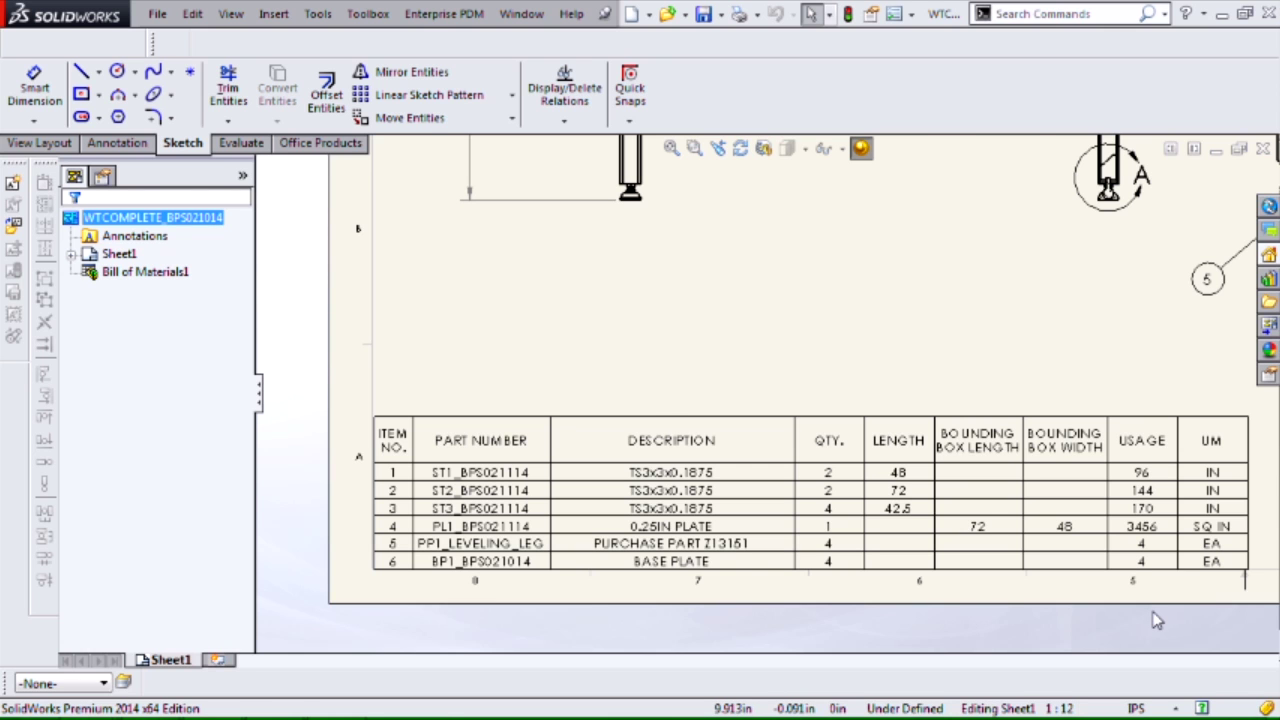
- Fit the full sheet and open the table assembly from the isometric drawing view
key(f)
right_click(1048, 150)
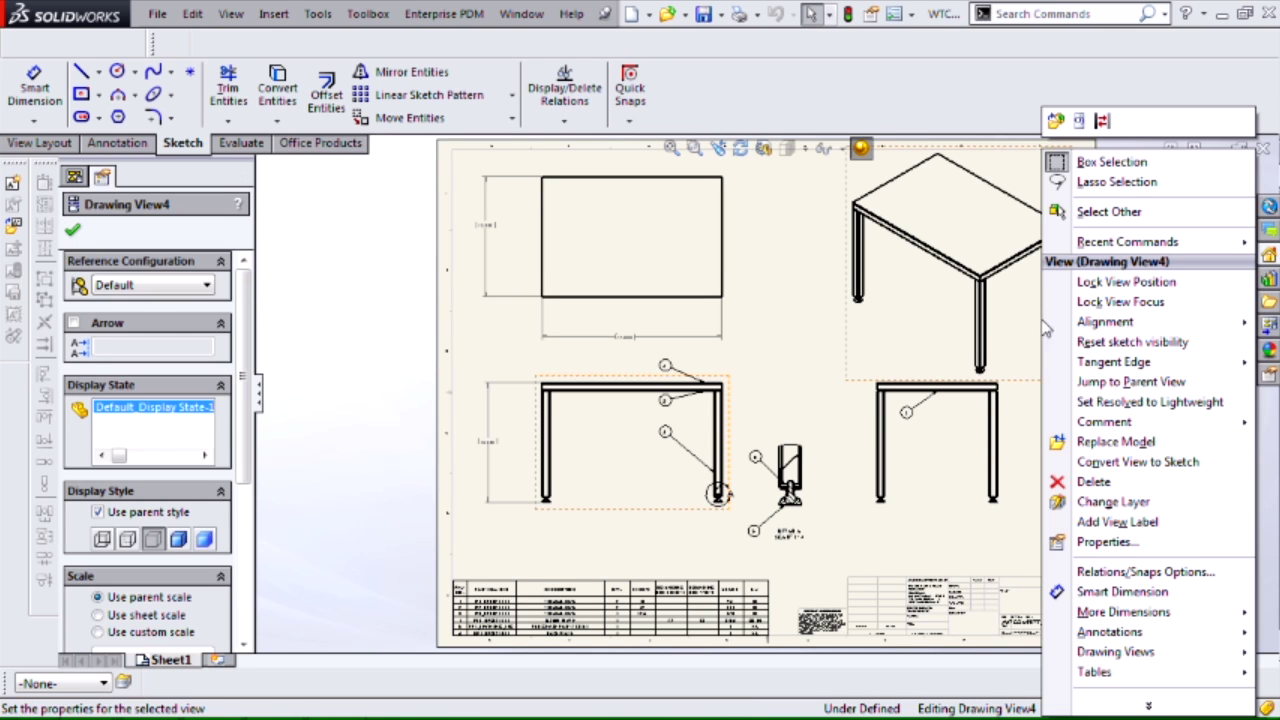
click(1055, 121)
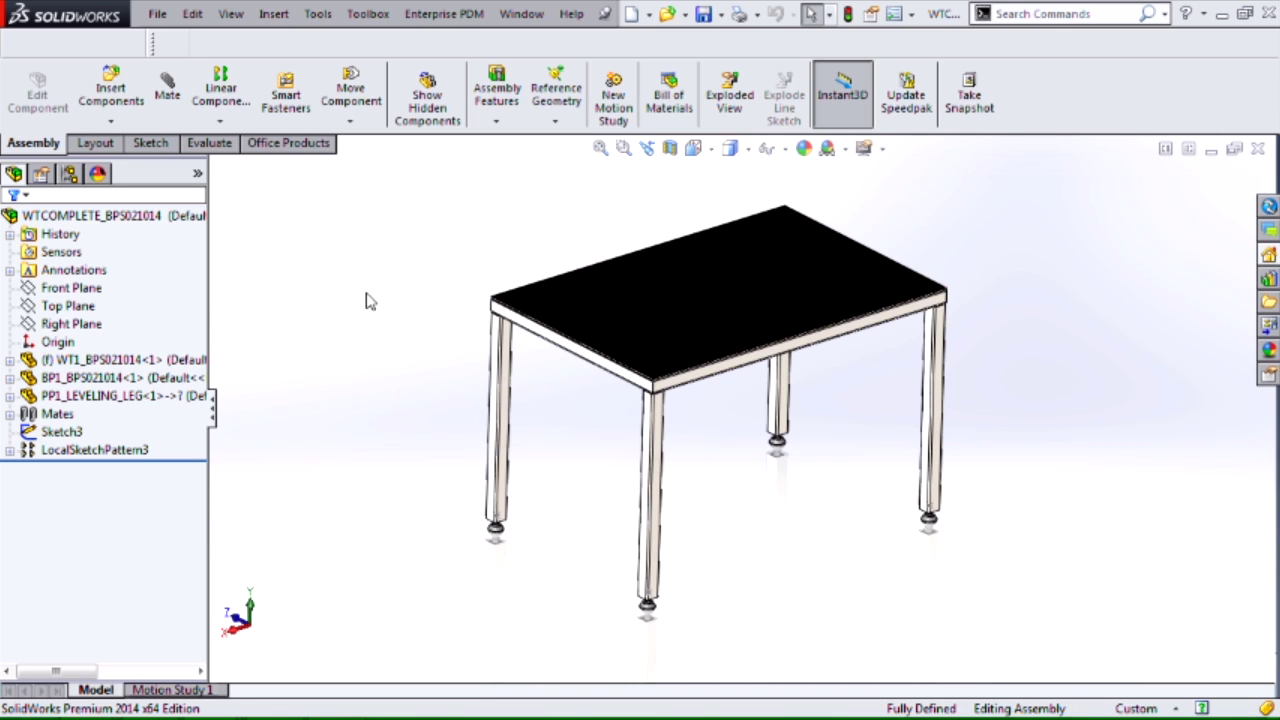
- Select WT1, BP1_BPS021014 and the leveling leg, then open the WT1 weldment part
click(116, 362)
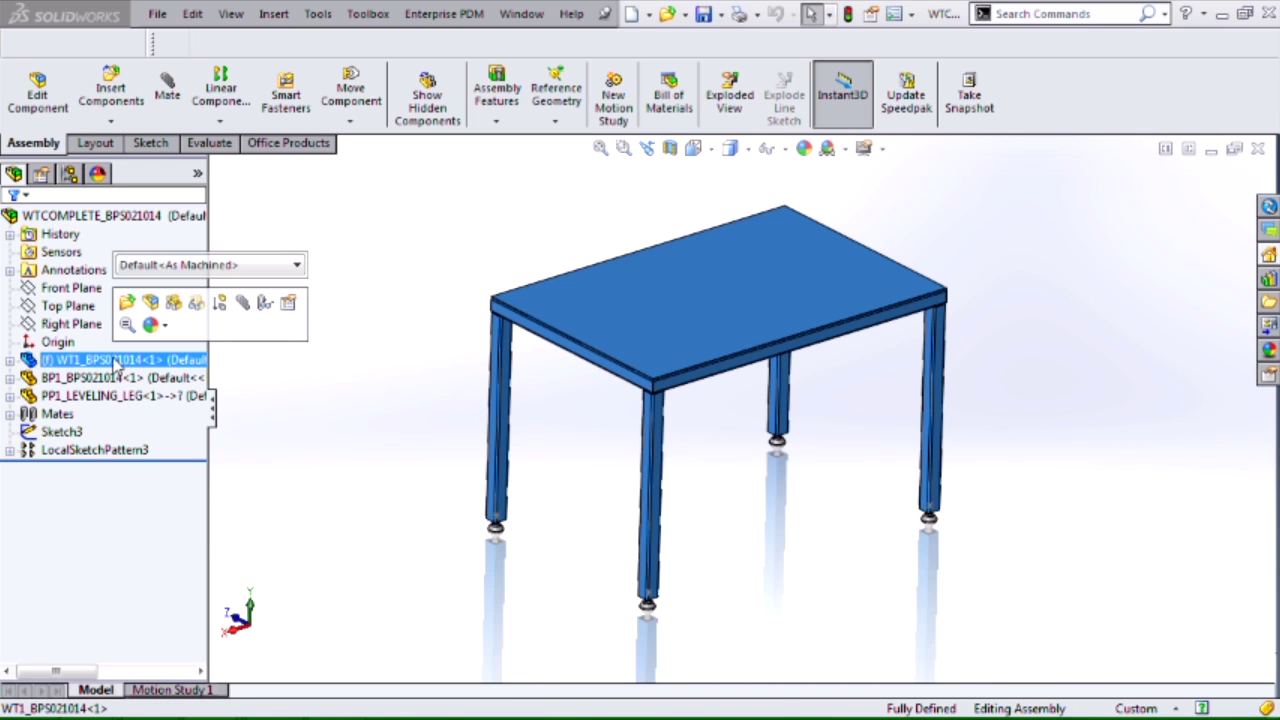
click(106, 379)
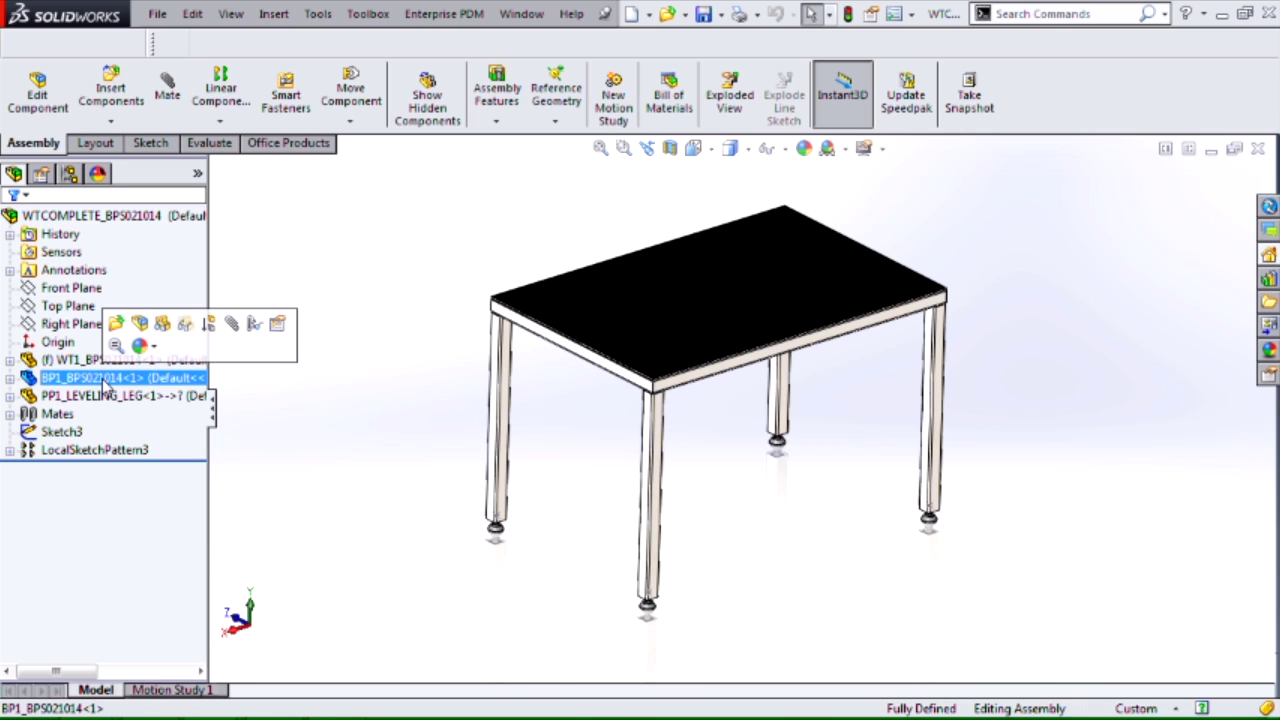
ctrl+click(104, 398)
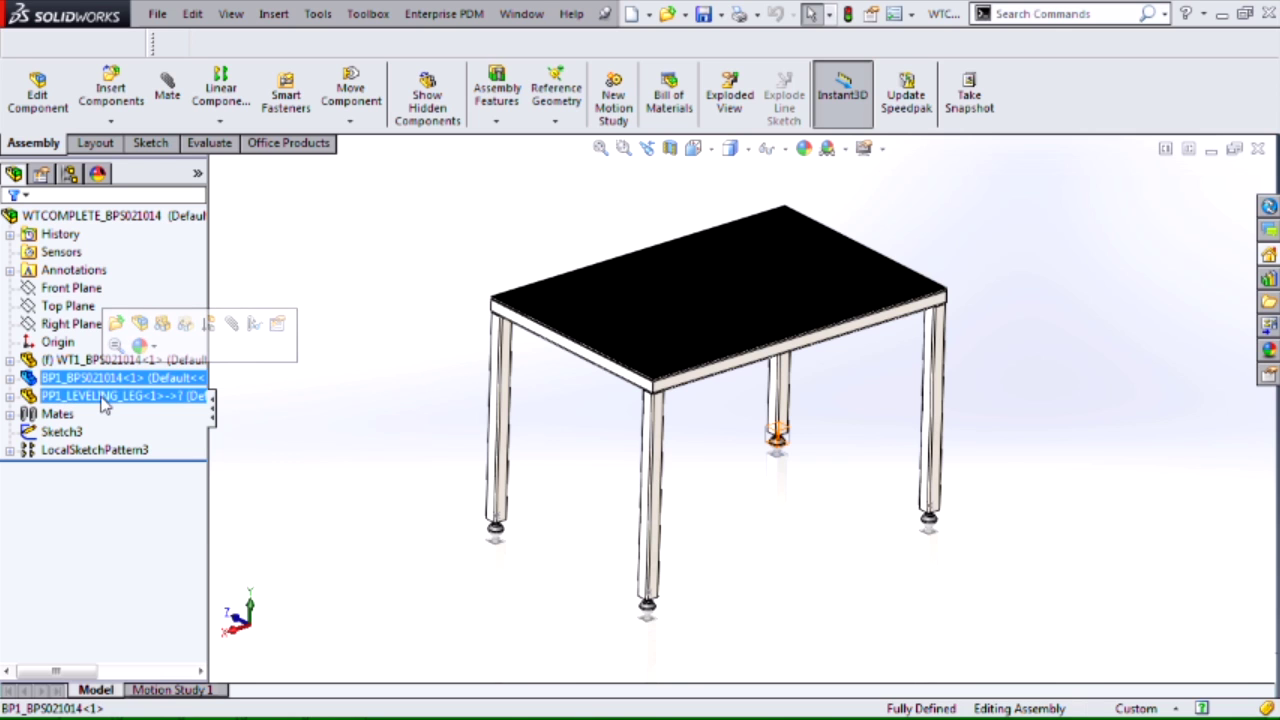
right_click(52, 360)
click(75, 93)
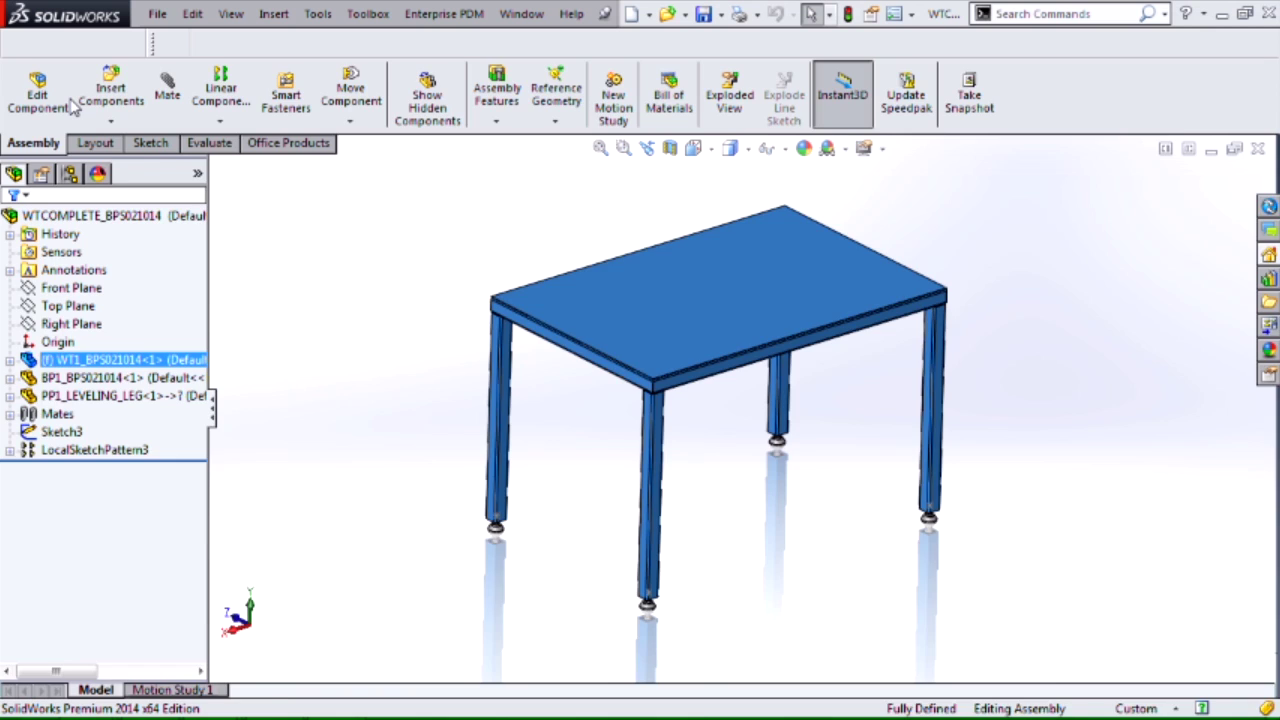
- Open Cut-List Properties from Cut-List-Item1 and review Items 2, 3 and 6
click(39, 289)
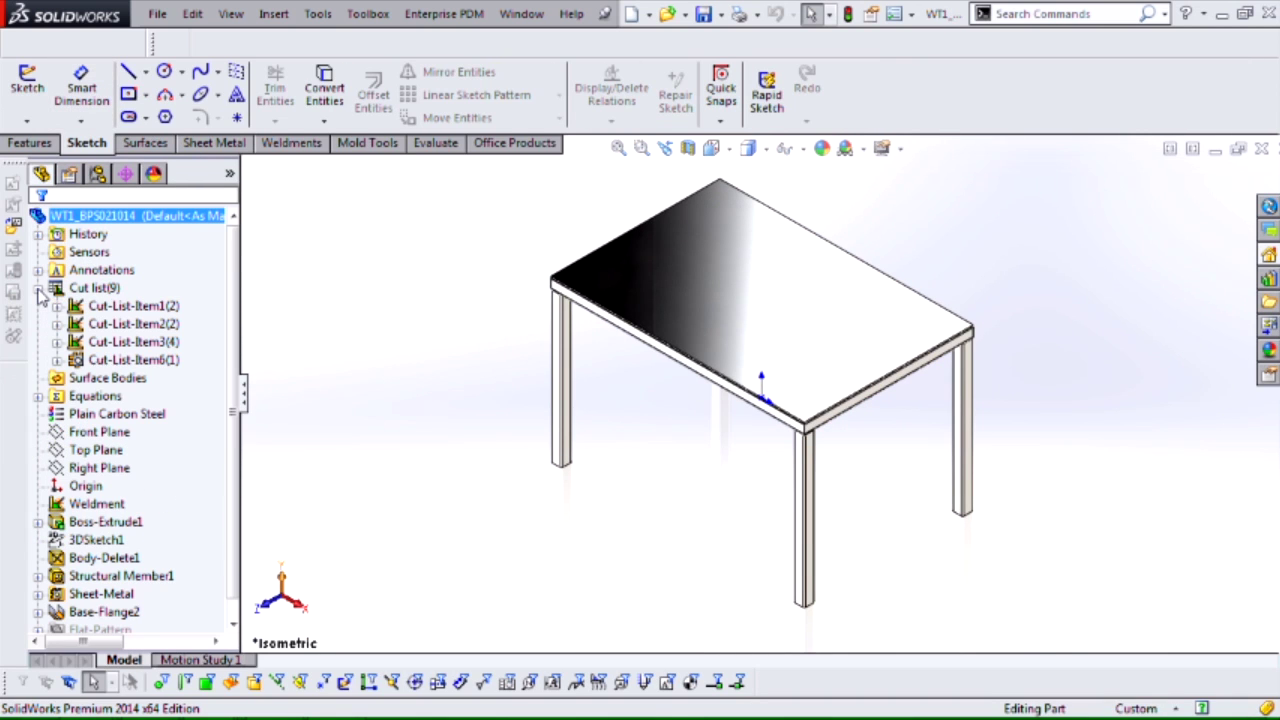
click(110, 306)
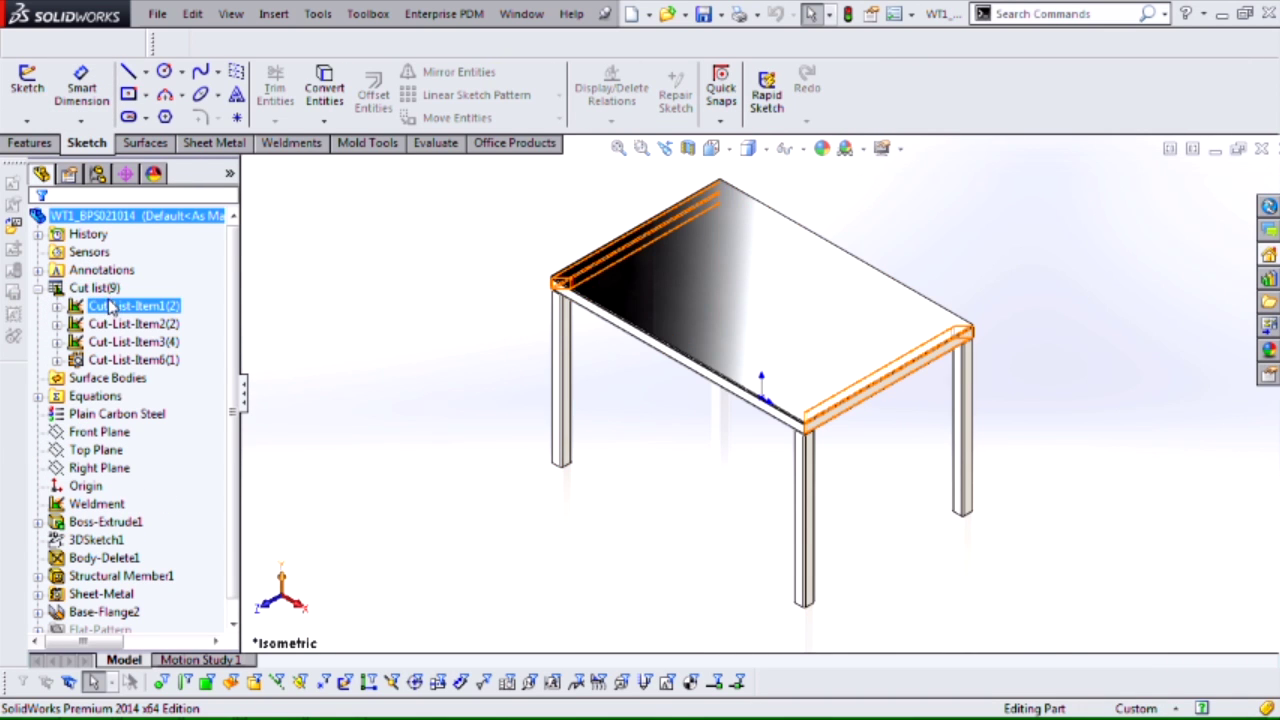
right_click(110, 306)
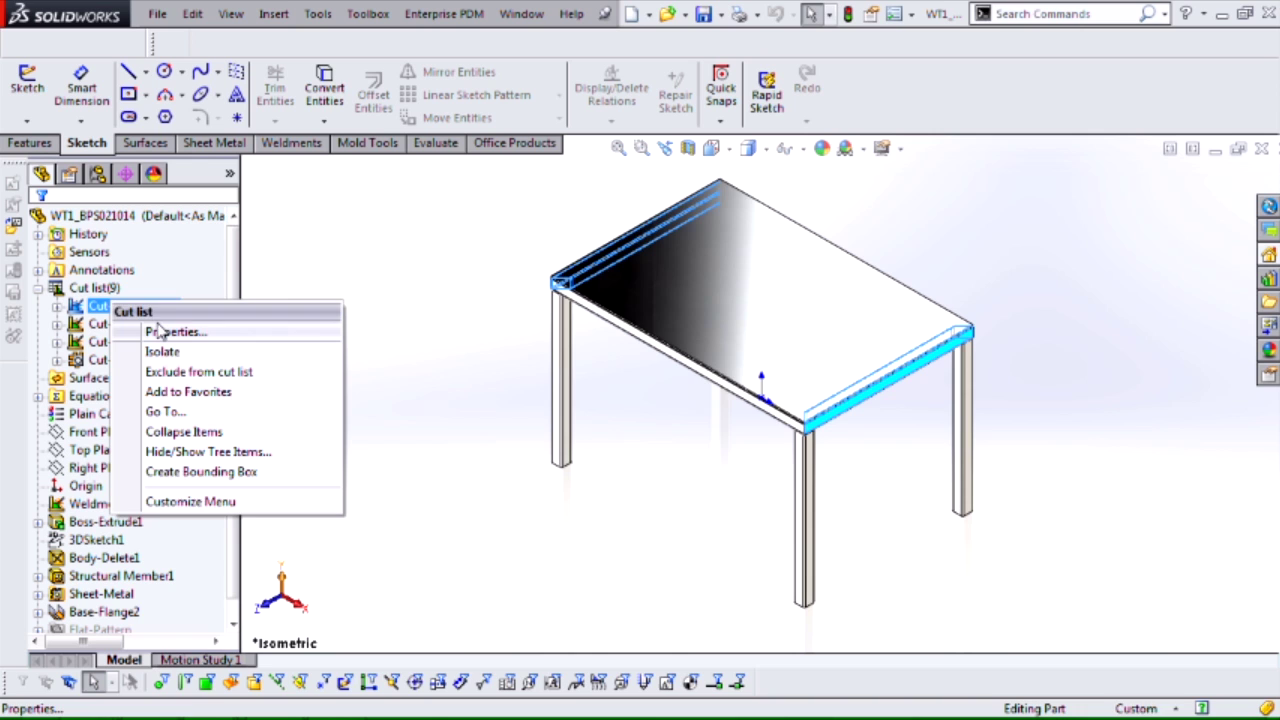
click(160, 330)
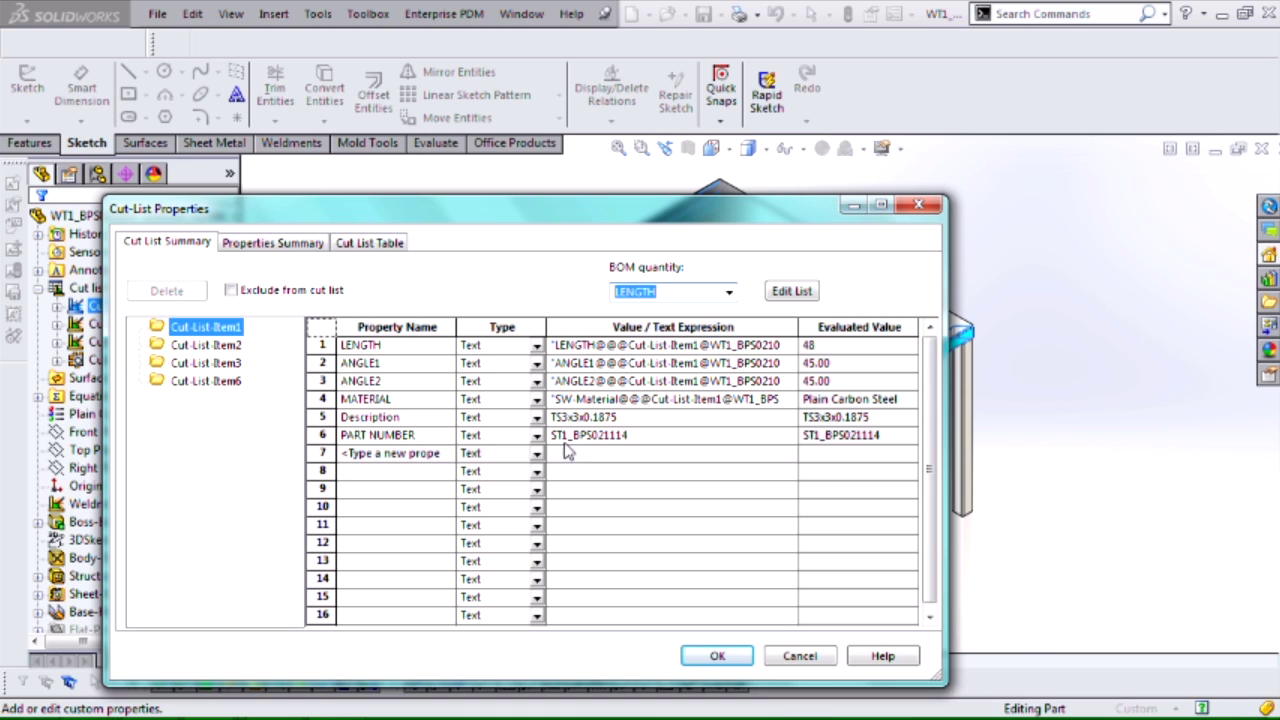
click(180, 346)
click(202, 364)
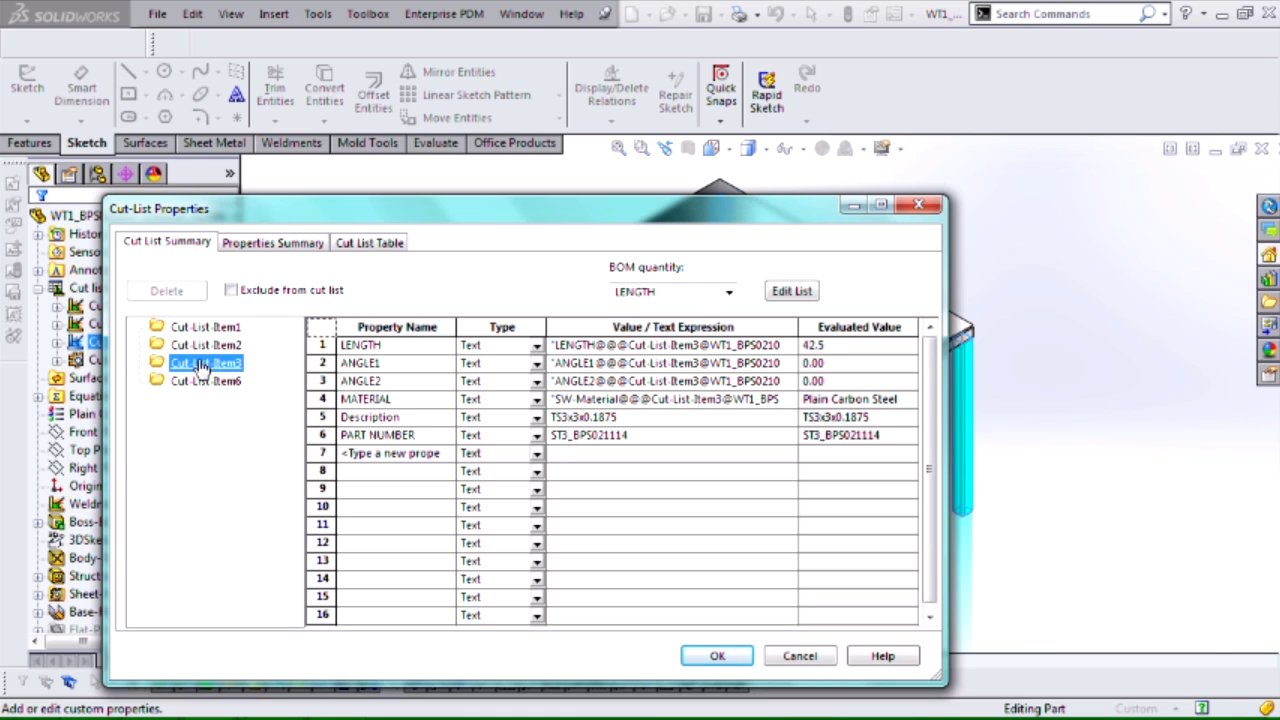
click(198, 382)
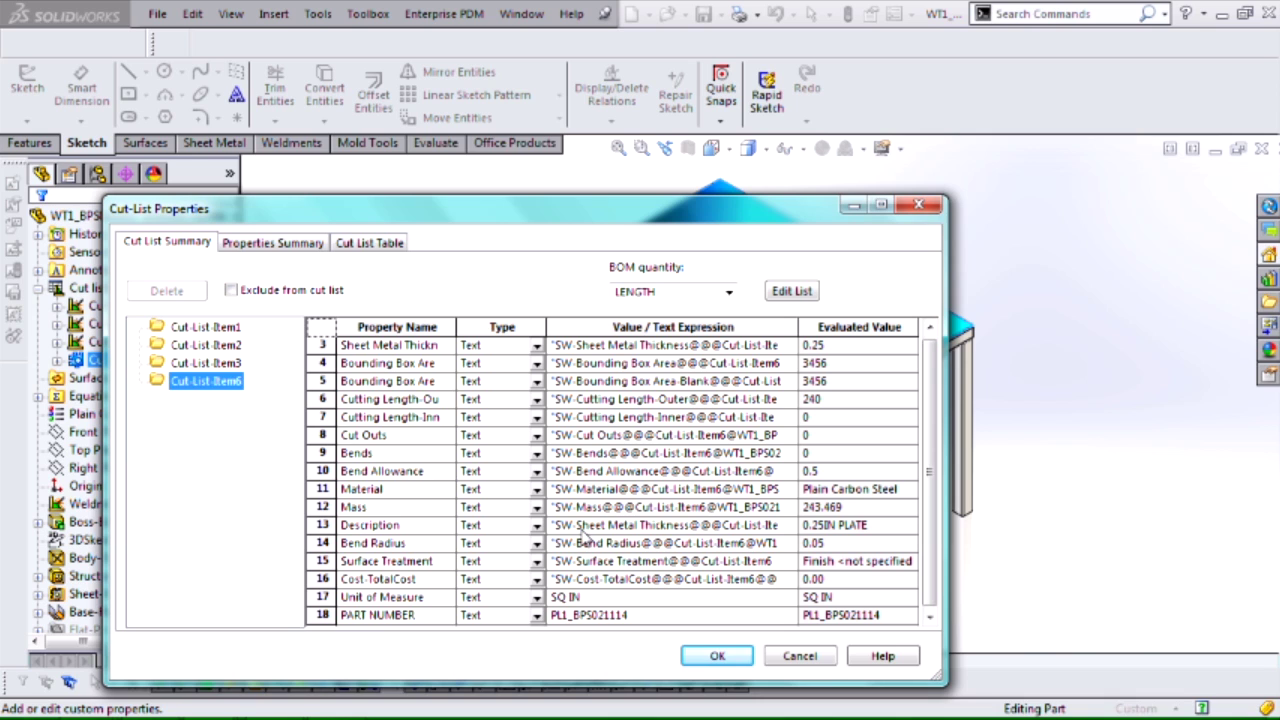
- Set Cut-List-Item6's Description to the sheet metal thickness expression plus "IN PLATE", then close
click(572, 346)
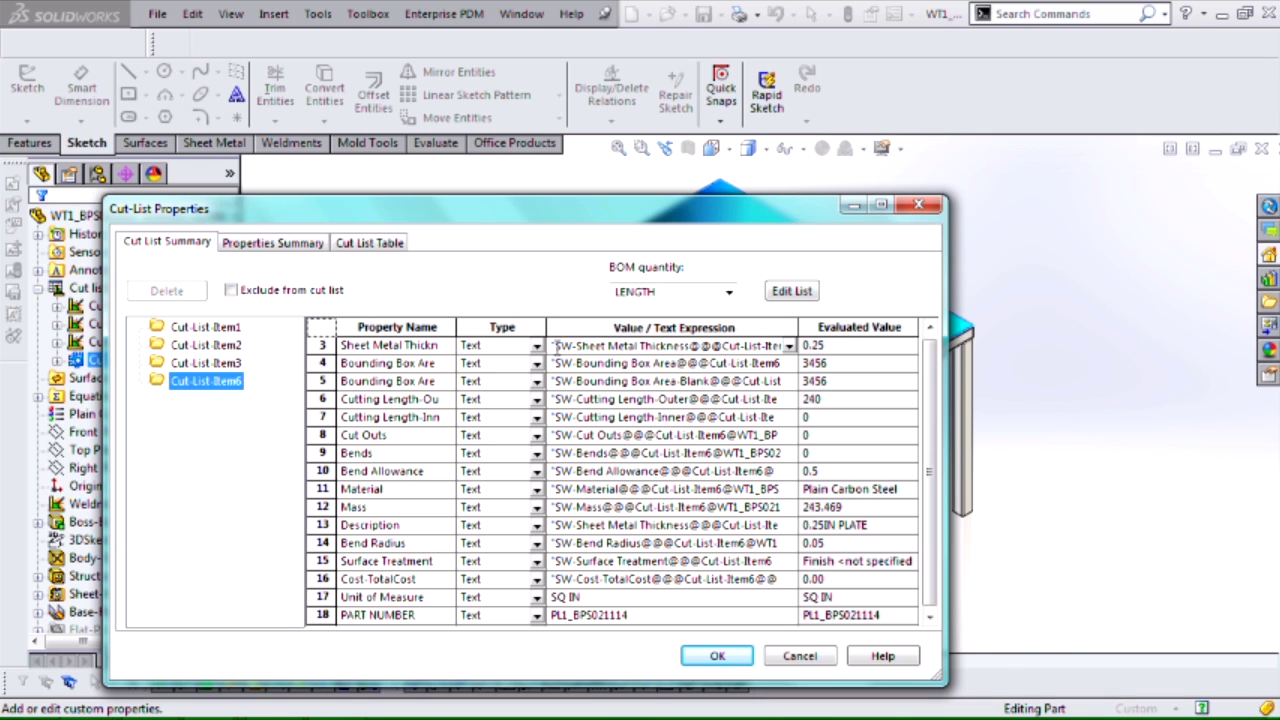
drag(553, 345, 862, 366)
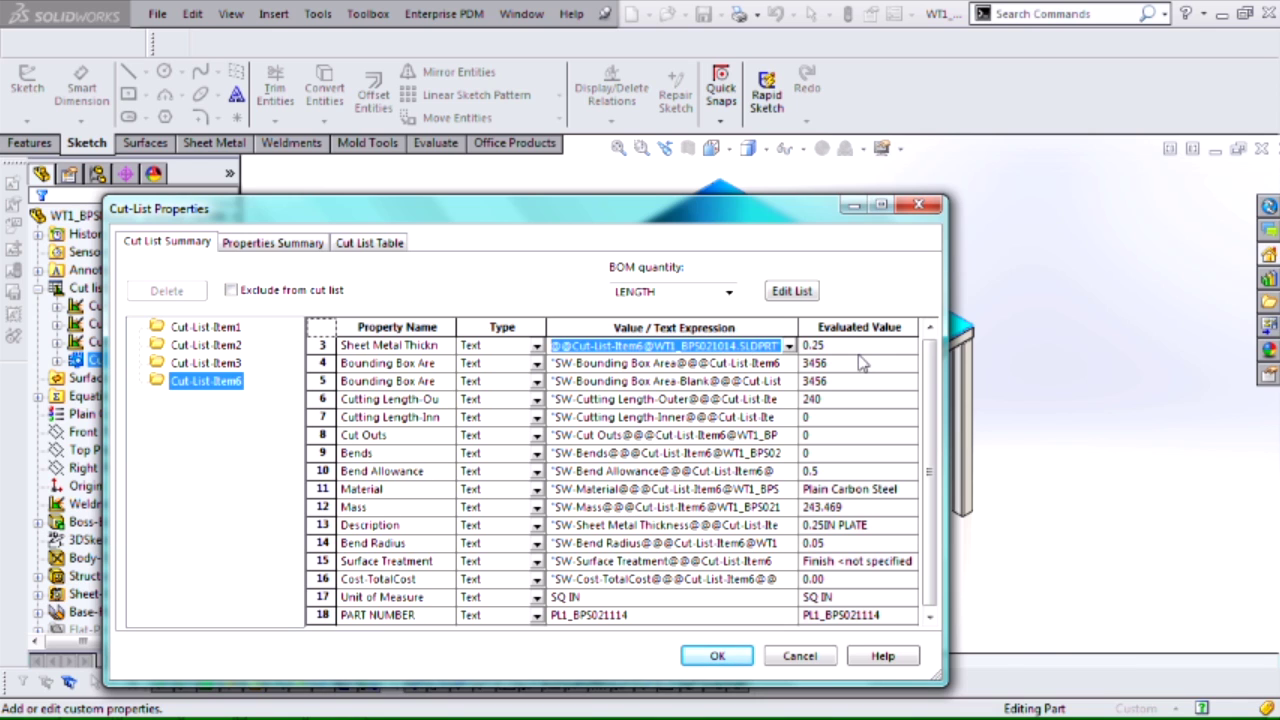
click(588, 526)
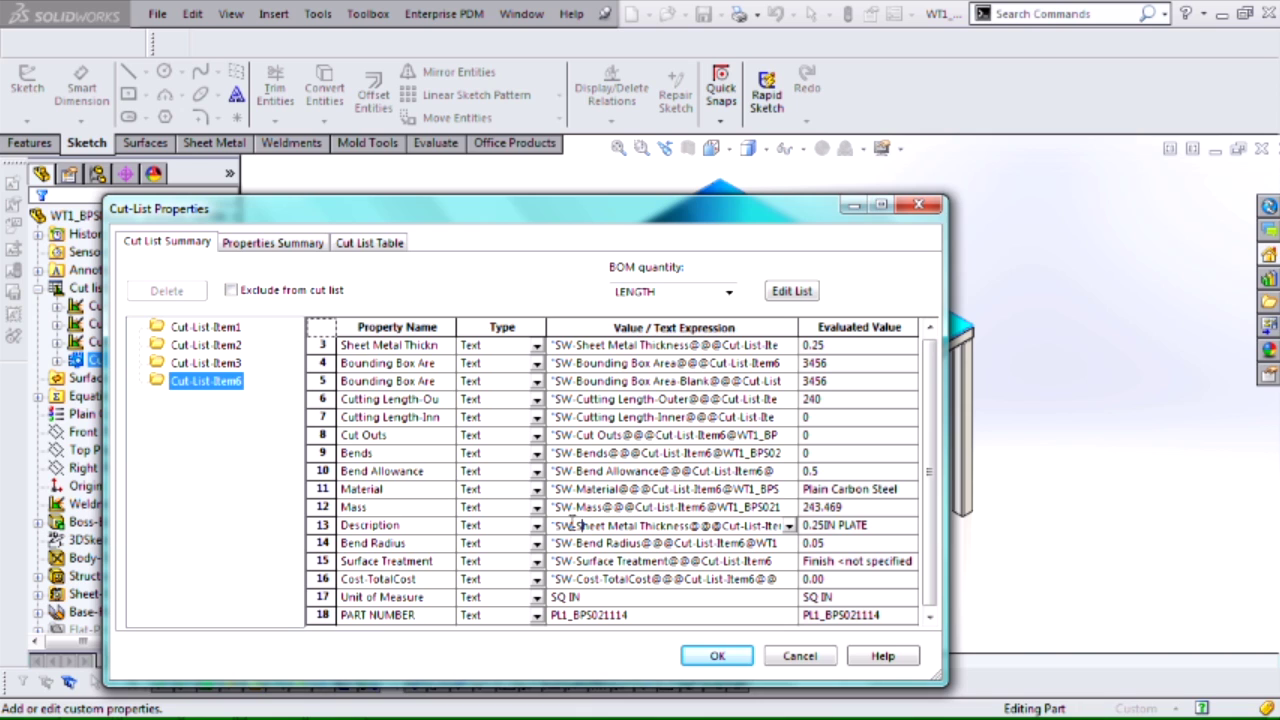
drag(556, 525, 1114, 524)
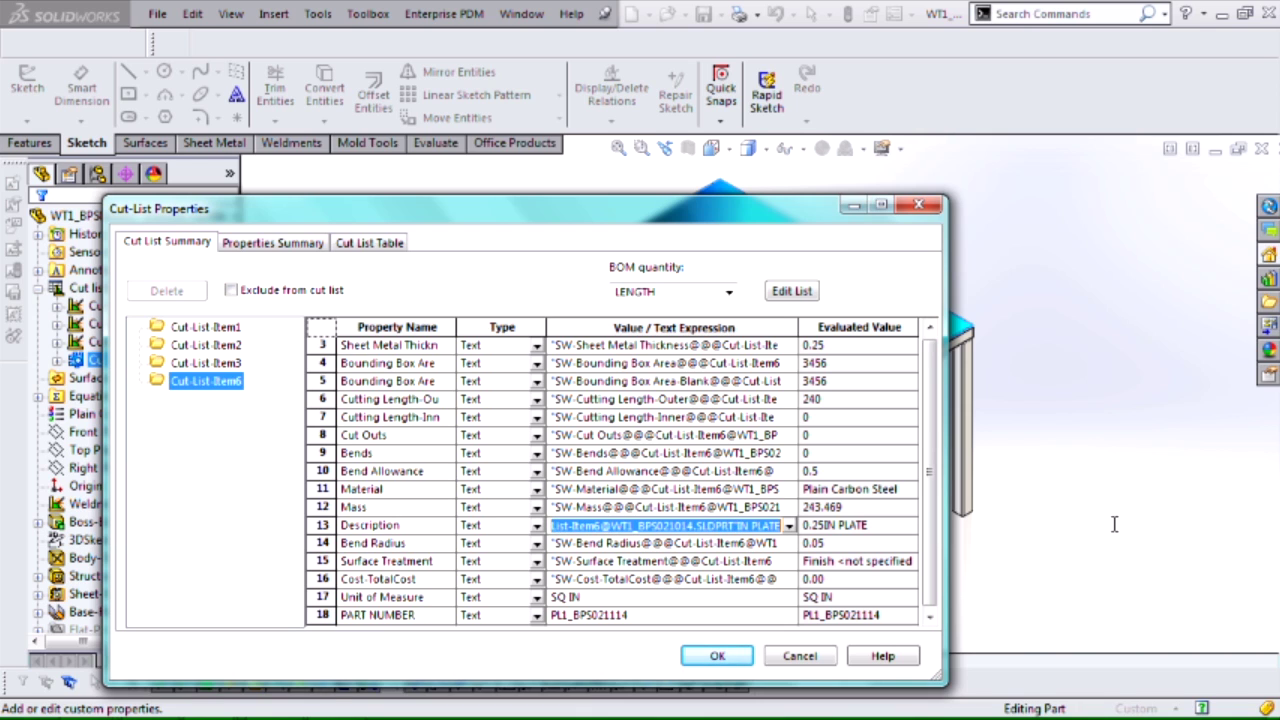
key(ctrl+v)
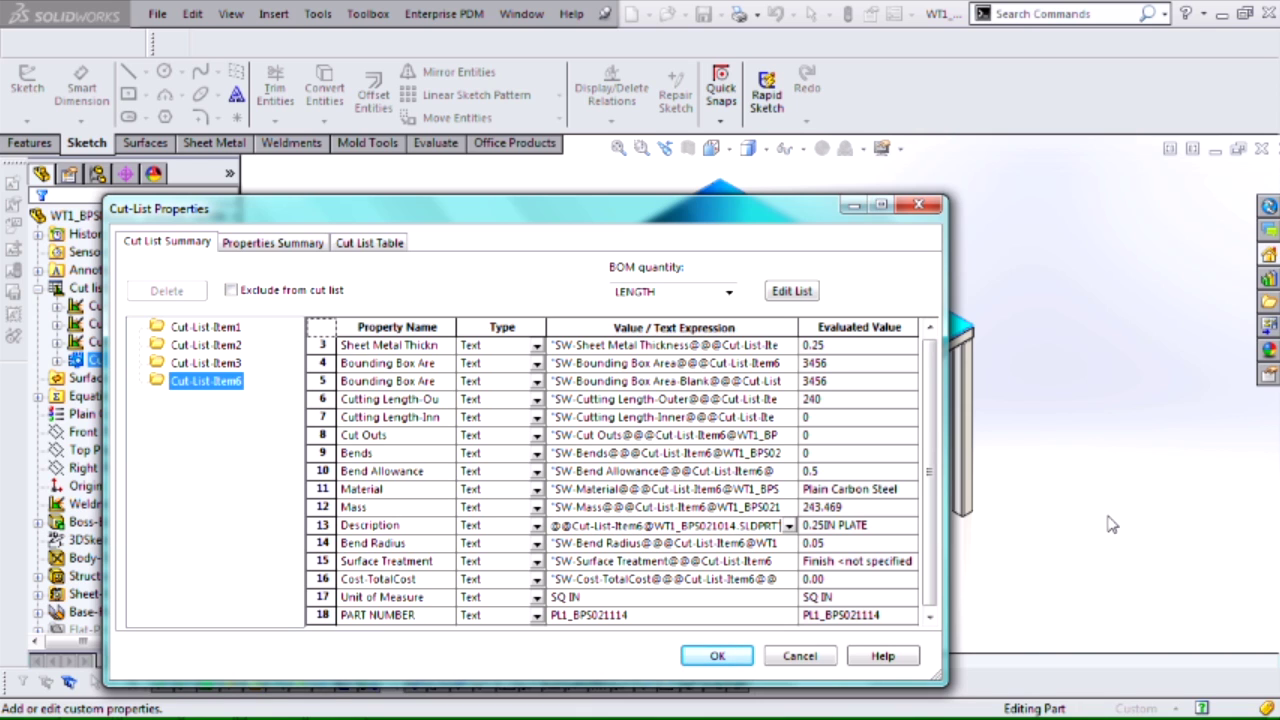
text(")
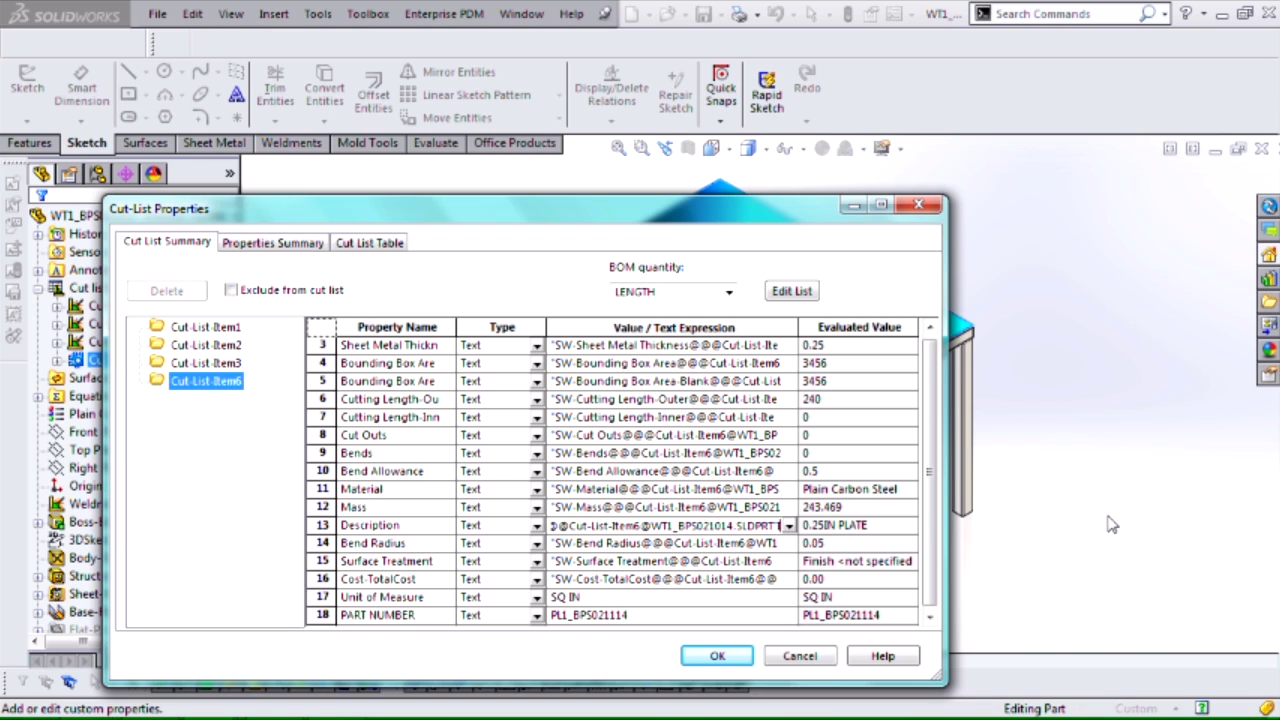
text(IN PLATE)
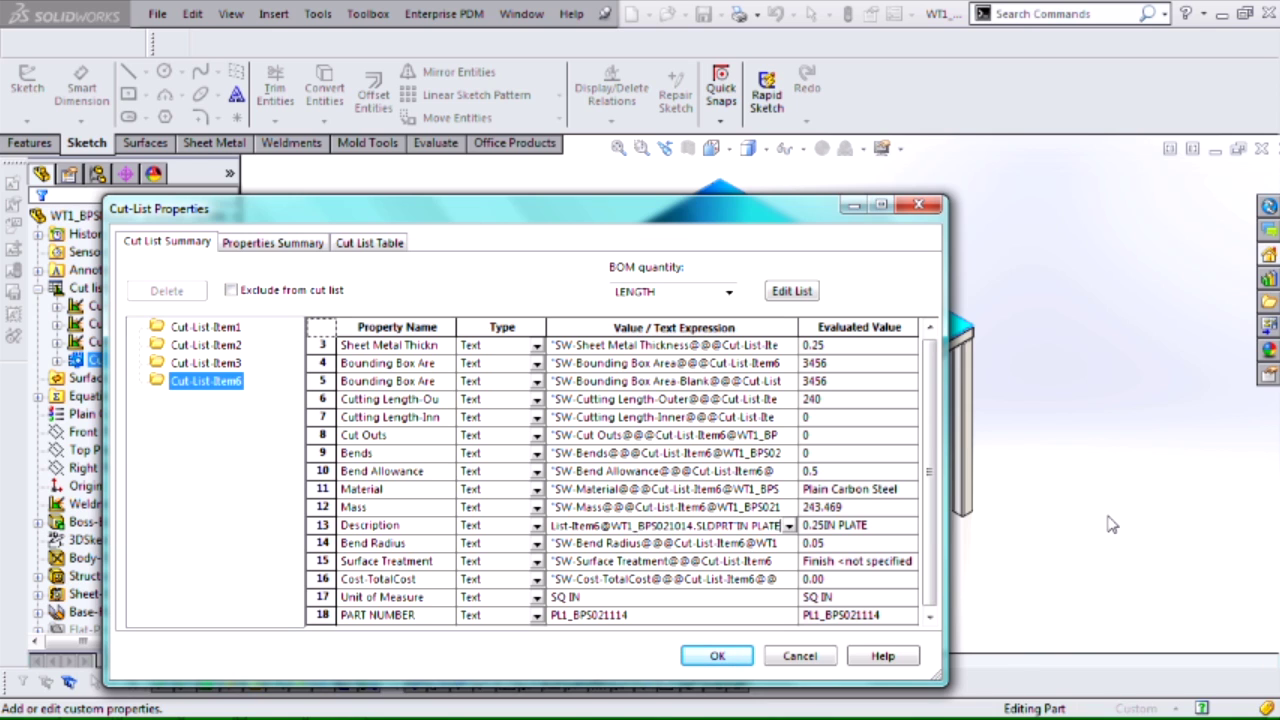
key(ctrl+a)
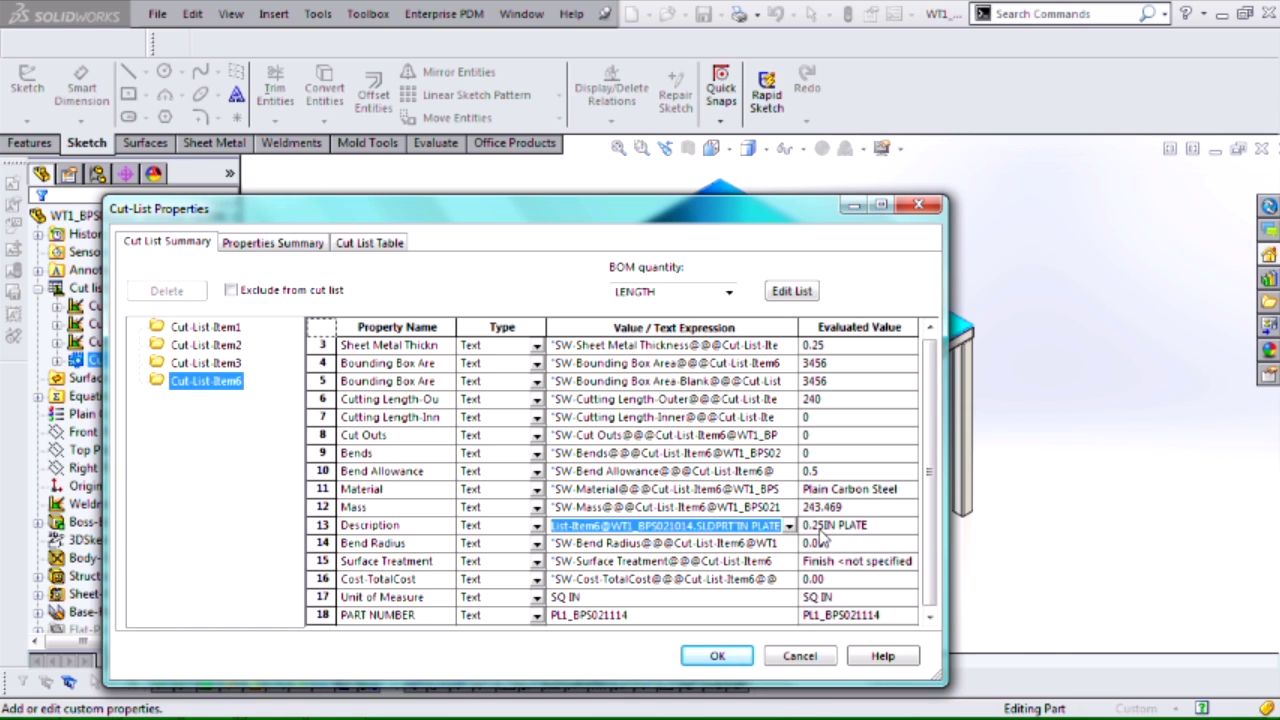
click(716, 655)
- Switch to the WTCOMPLETE drawing and delete its existing bill of materials
click(702, 551)
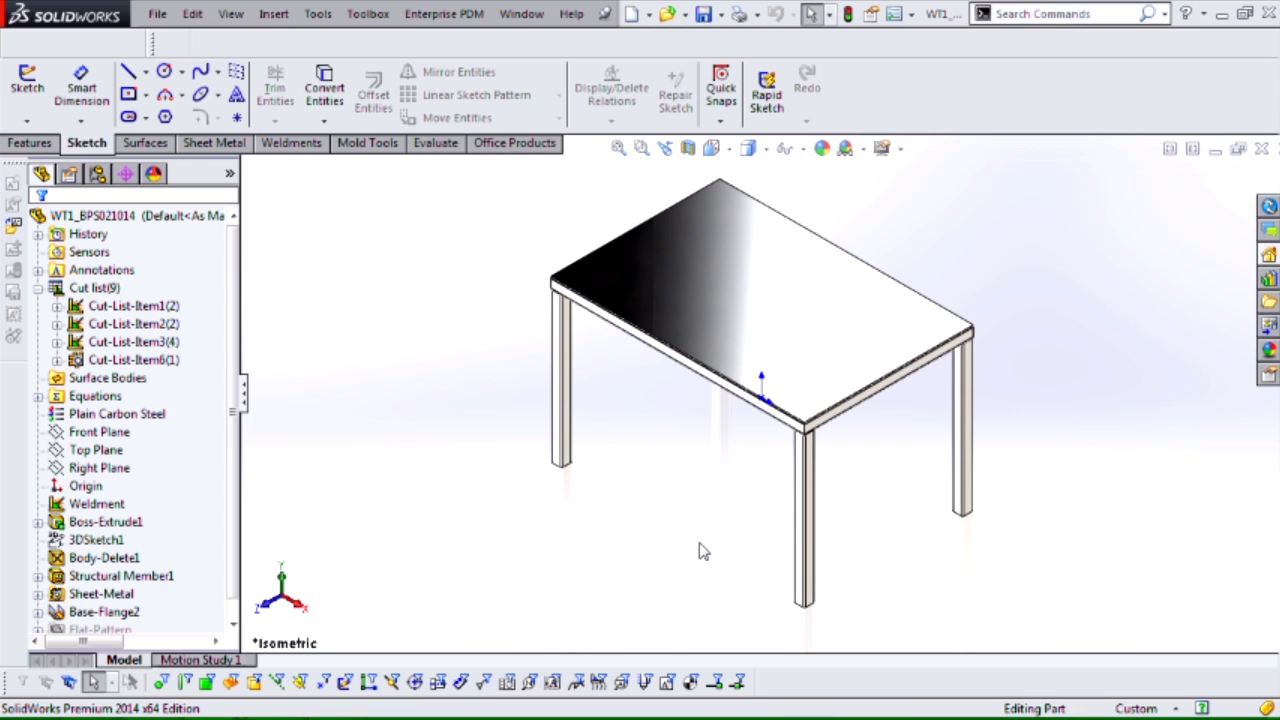
key(ctrl+Tab)
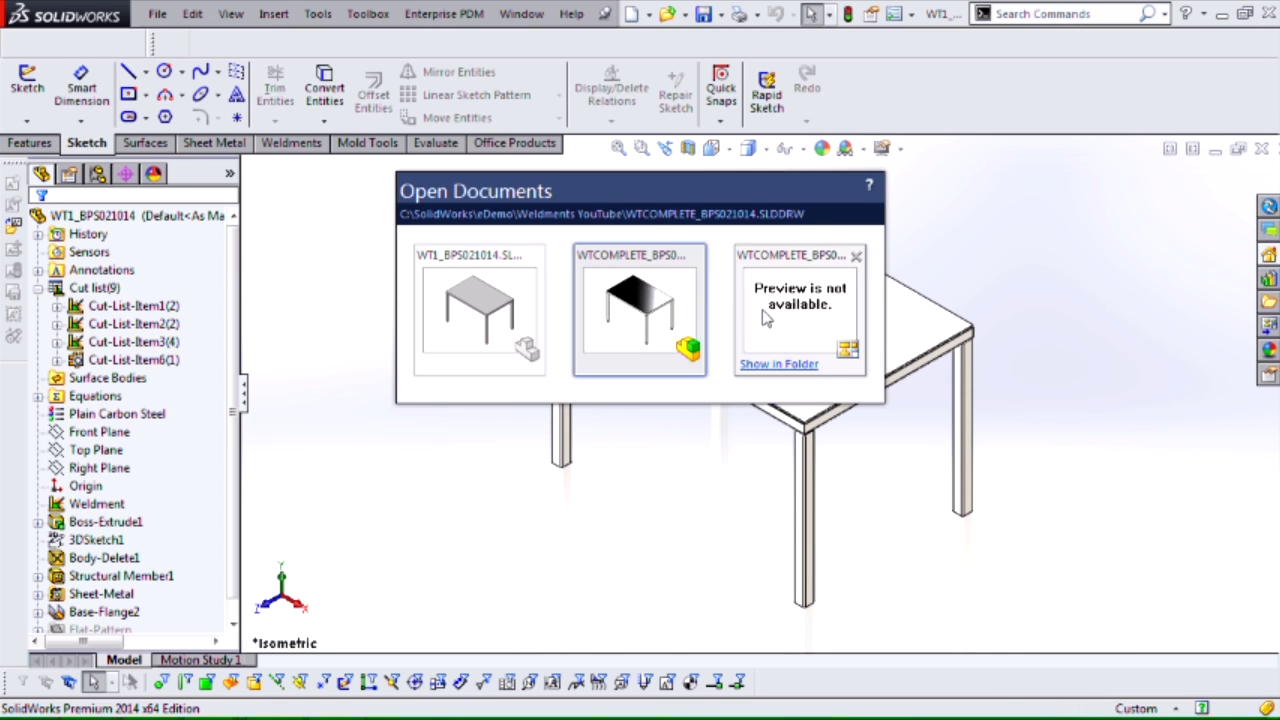
click(766, 318)
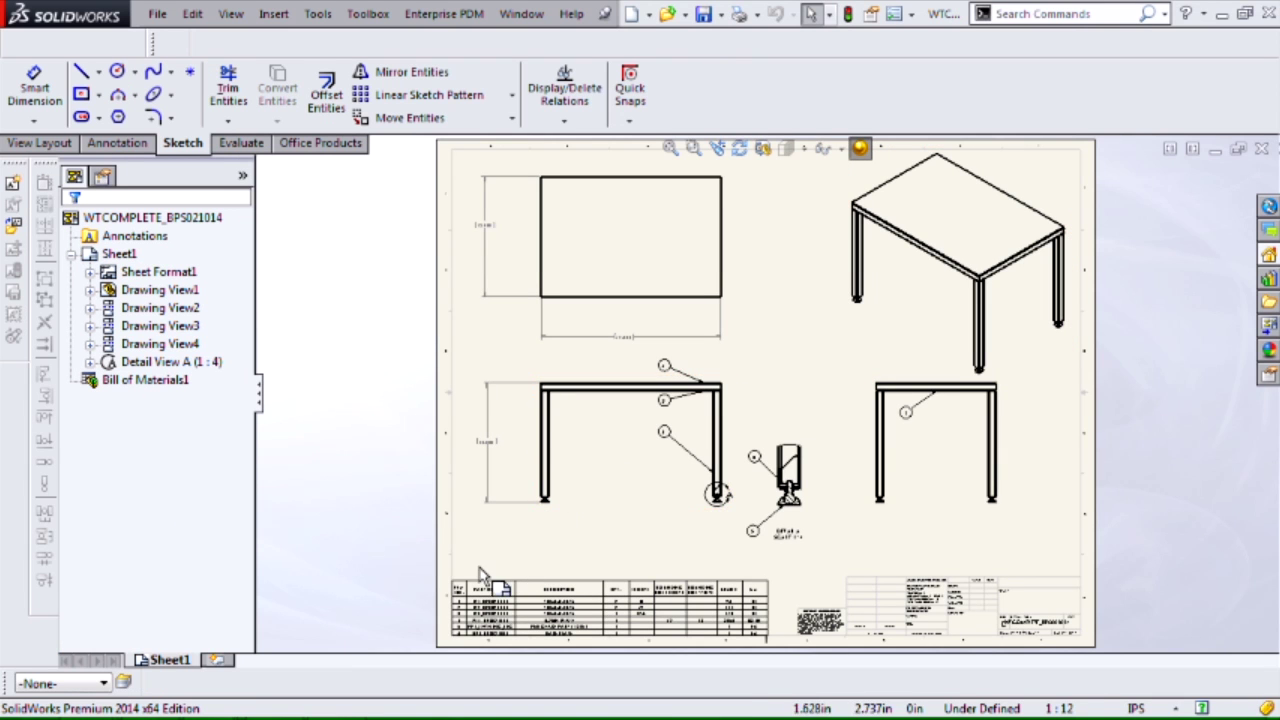
click(464, 594)
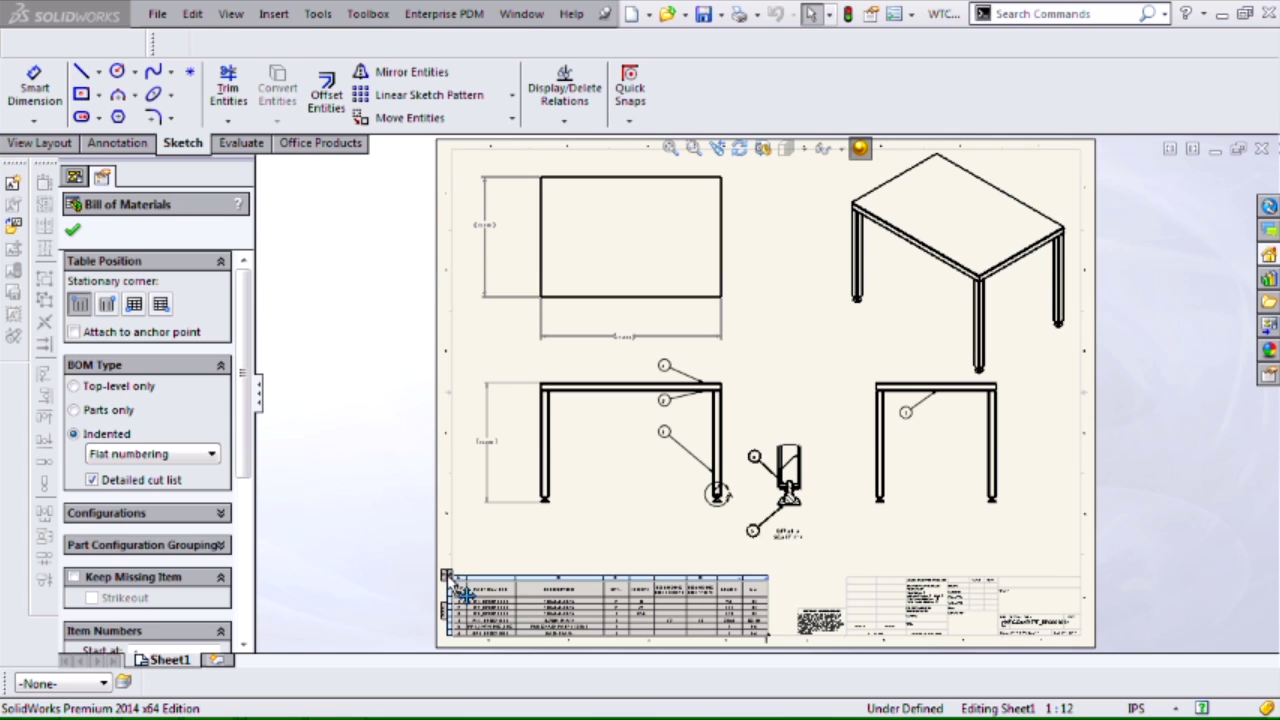
key(Delete)
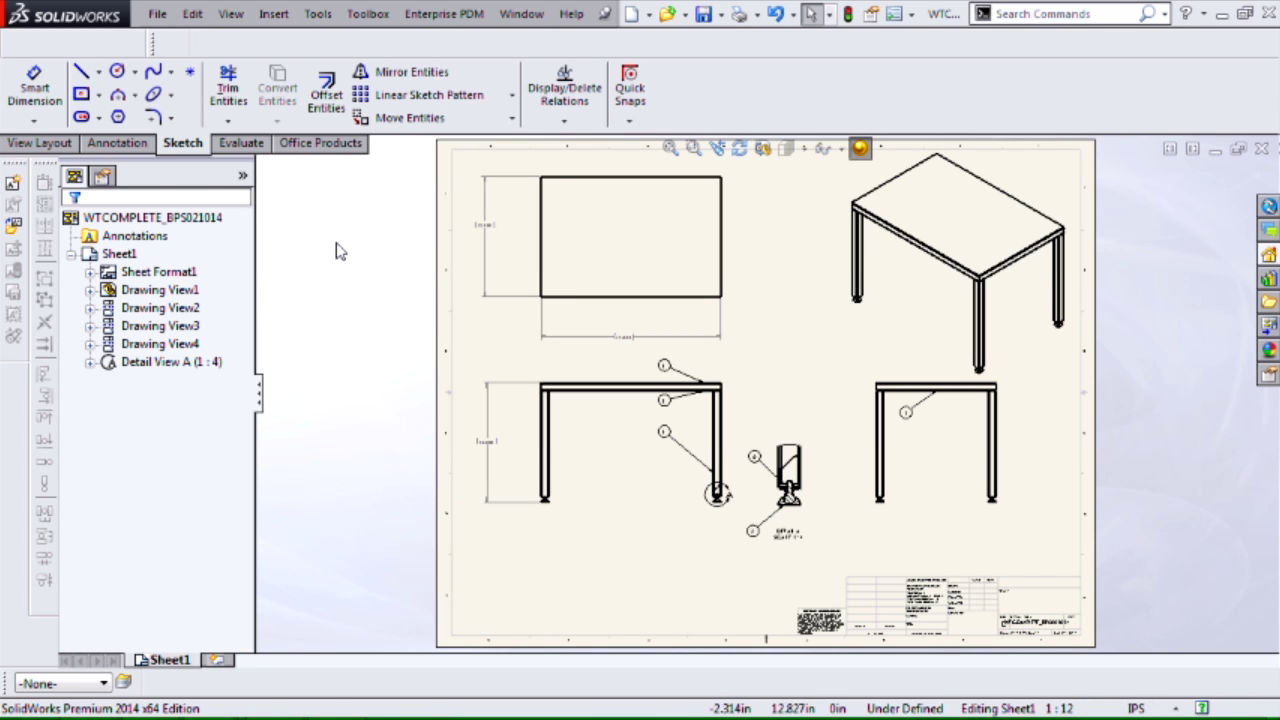
- Start inserting a new Bill of Materials from the Annotation tables
click(137, 145)
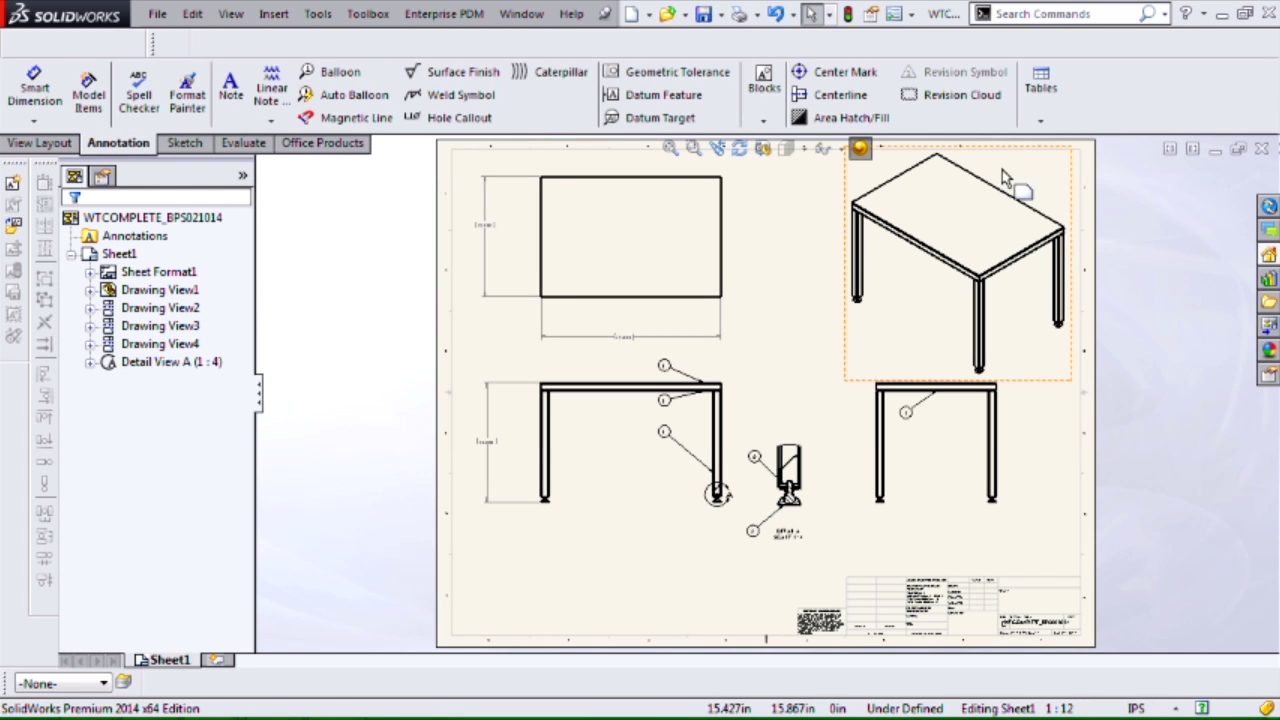
click(1047, 104)
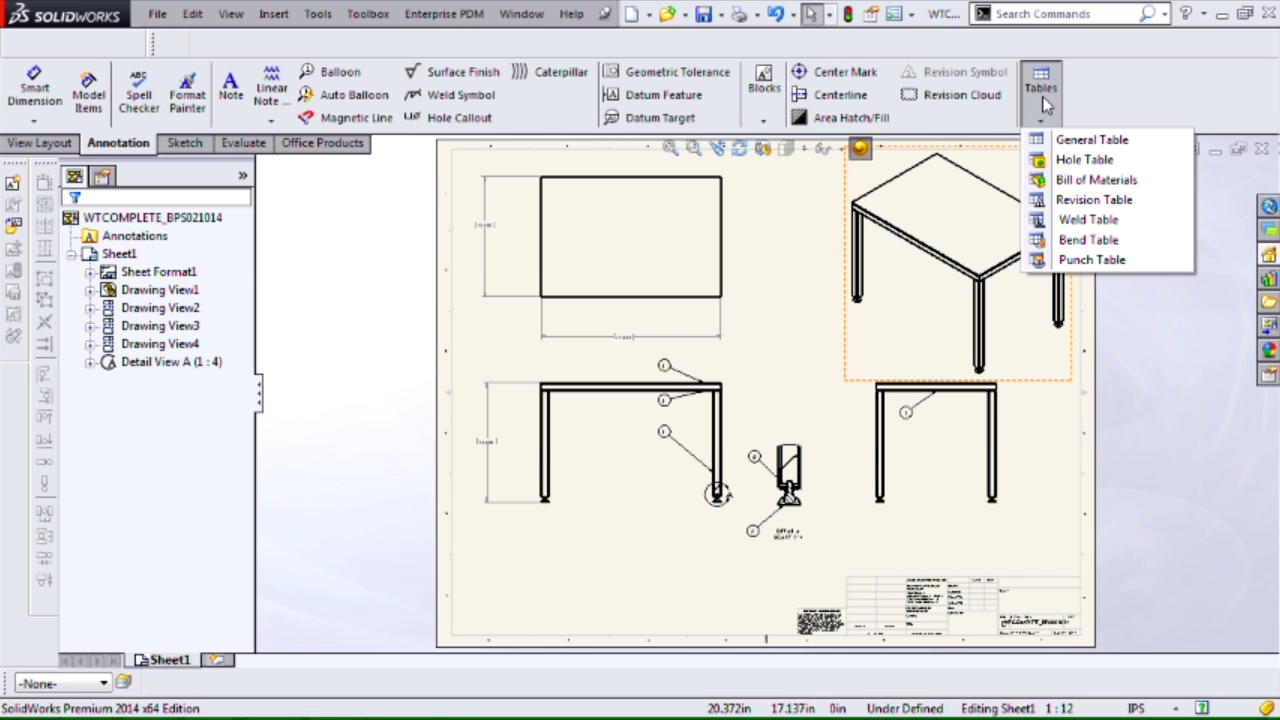
click(1062, 181)
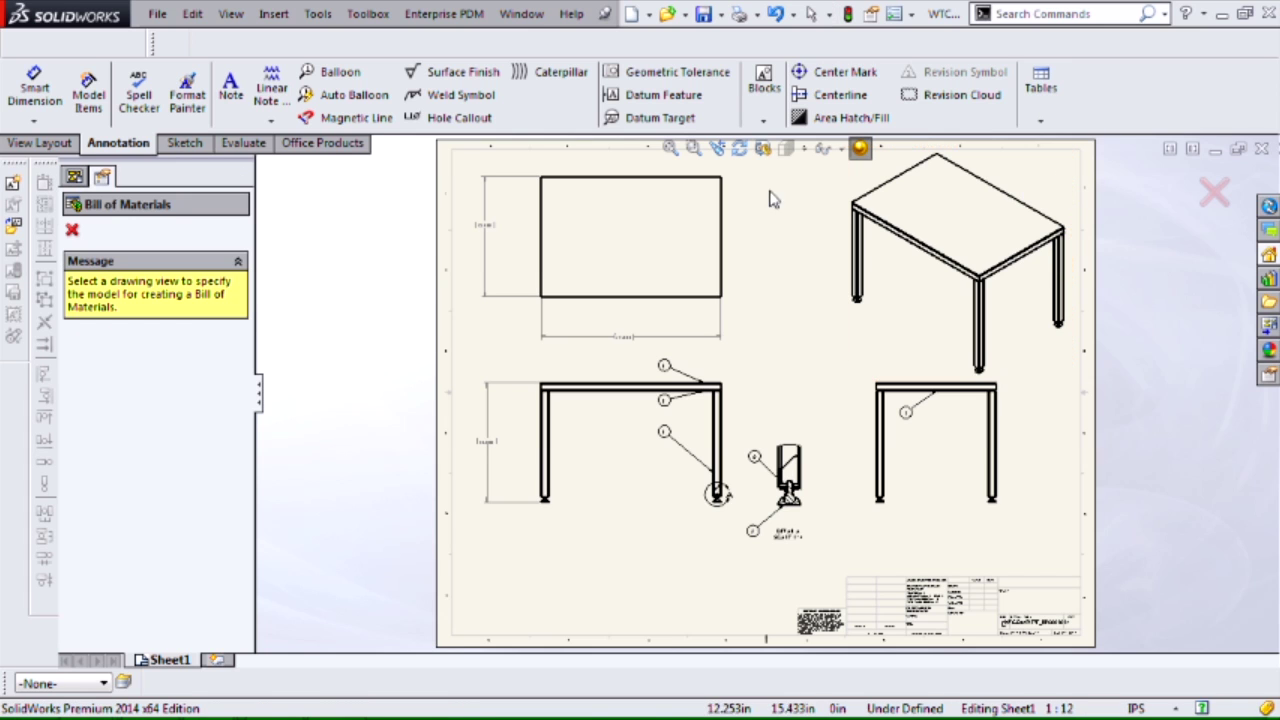
- Base the BOM on the front view with Detailed numbering and Detailed cut list
click(619, 440)
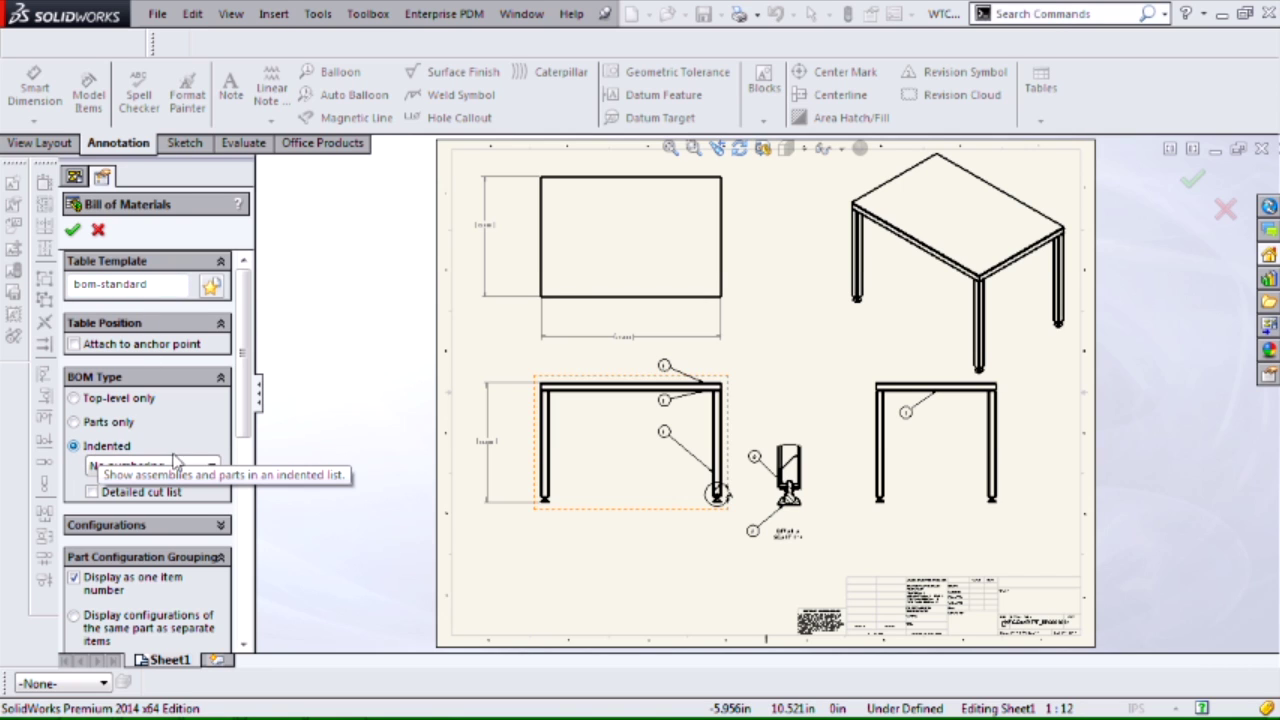
click(211, 467)
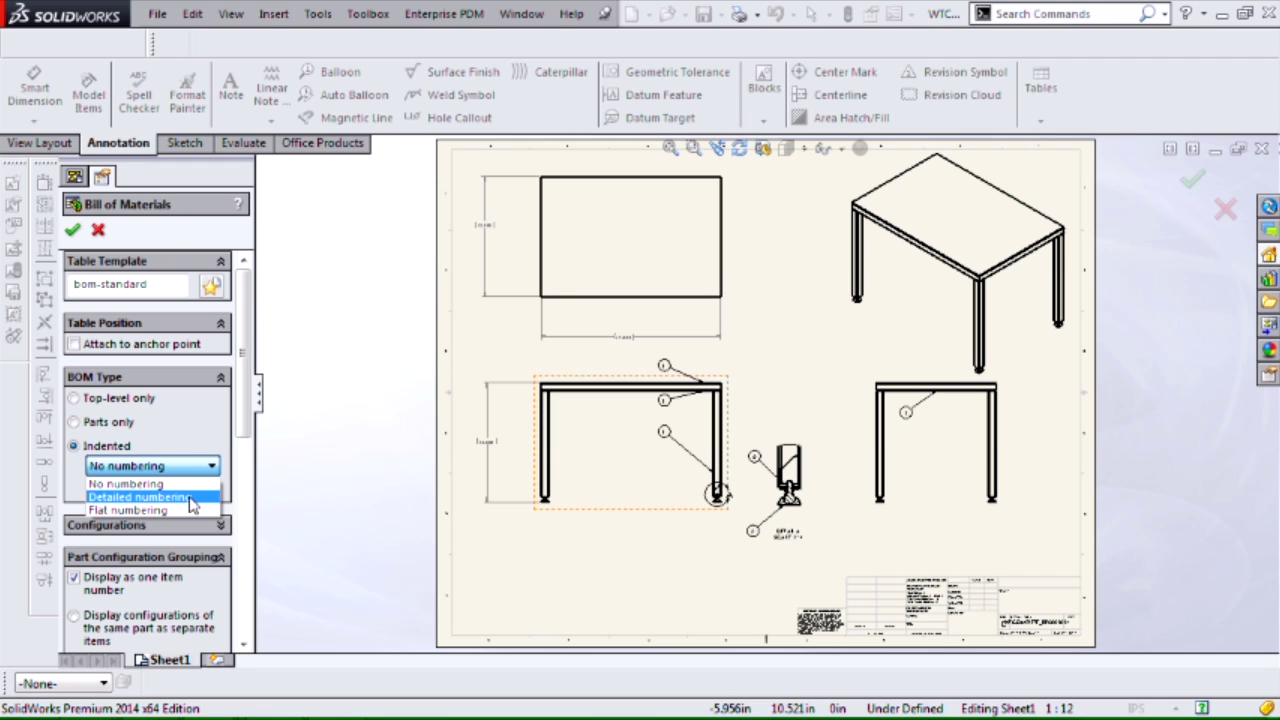
click(192, 503)
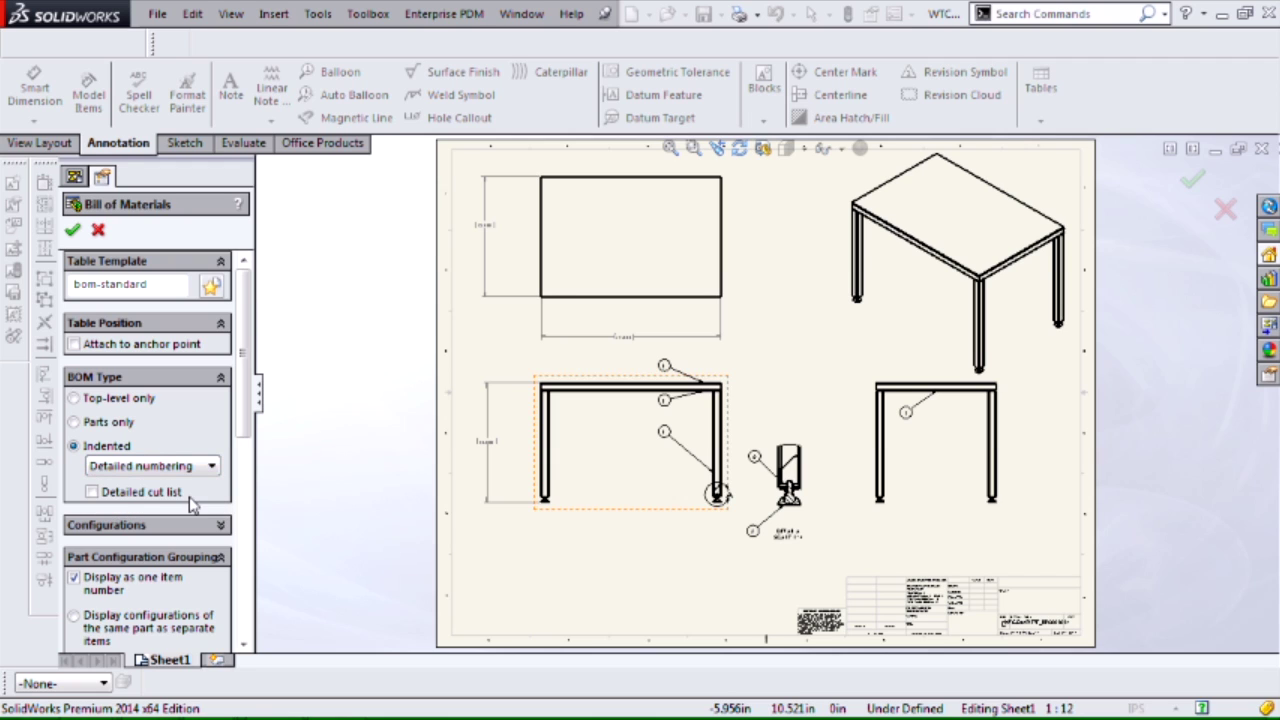
click(92, 493)
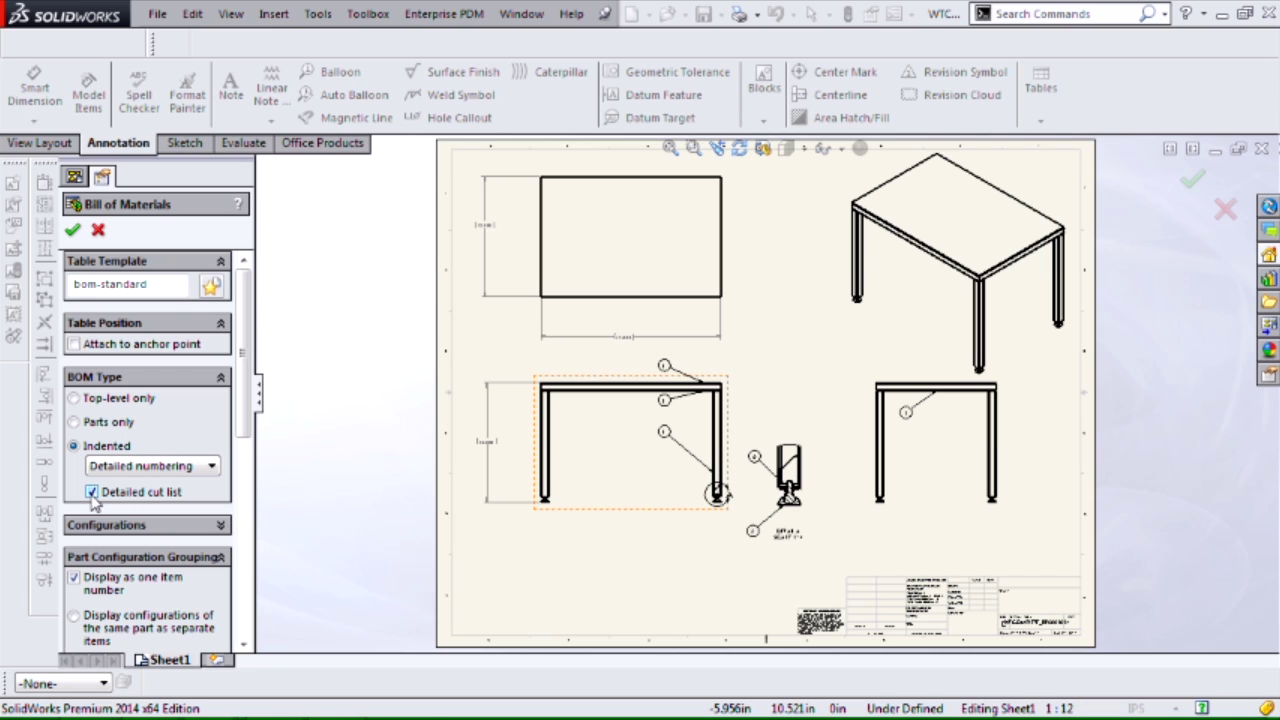
- Confirm the settings and place the indented BOM at the sheet's lower-left corner
click(72, 229)
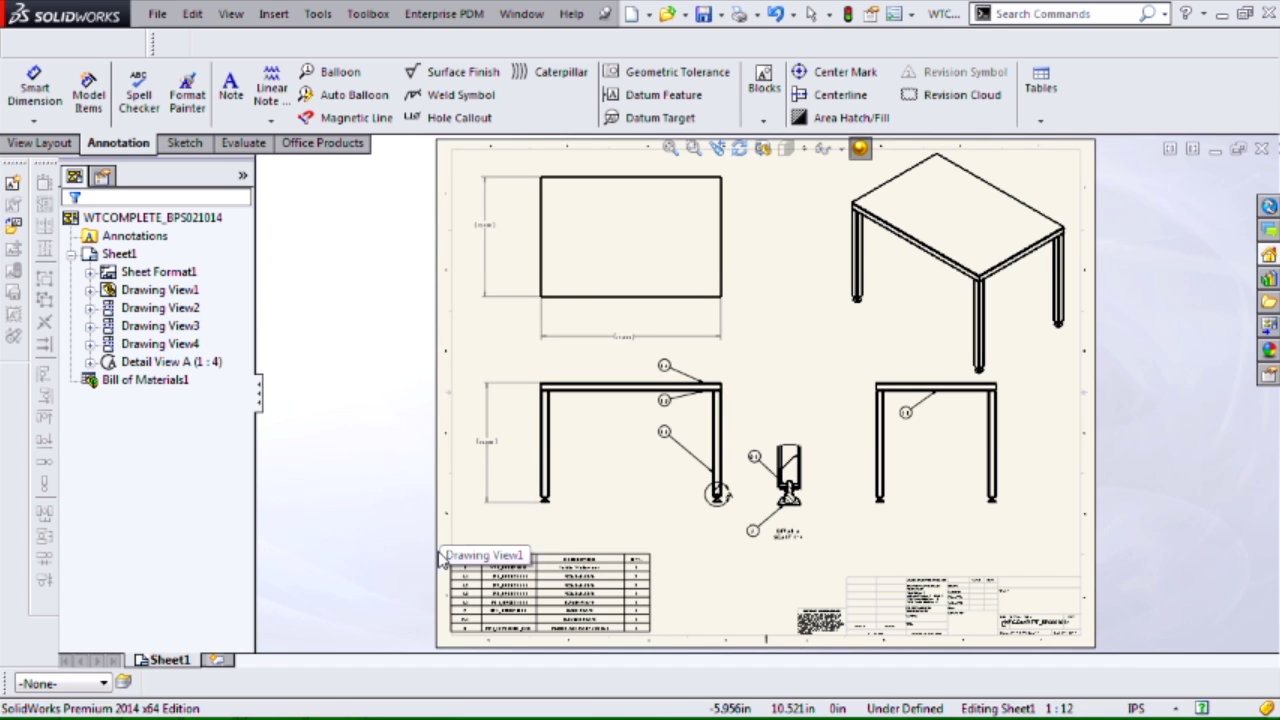
click(438, 553)
click(490, 605)
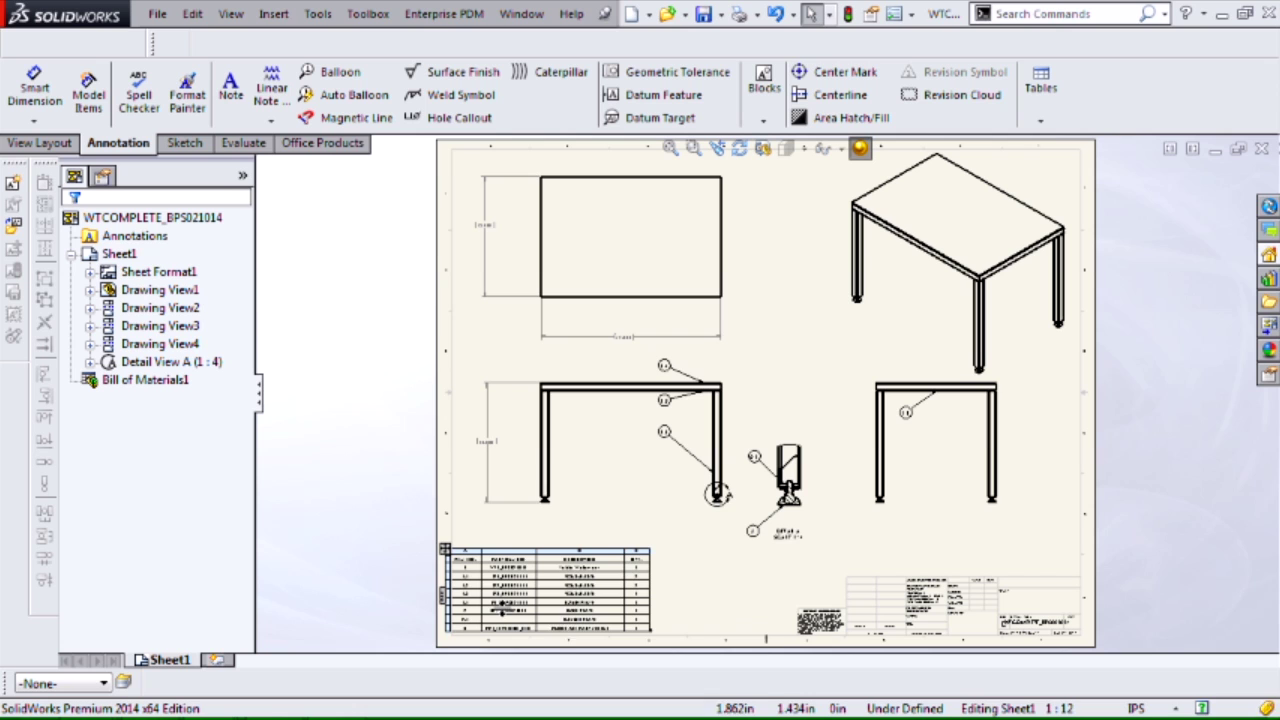
- Zoom in on the BOM and inspect the Table Weldment, BP1_BPS021014 and 2.1 rows
key(space)
scroll(560, 626, down, 3)
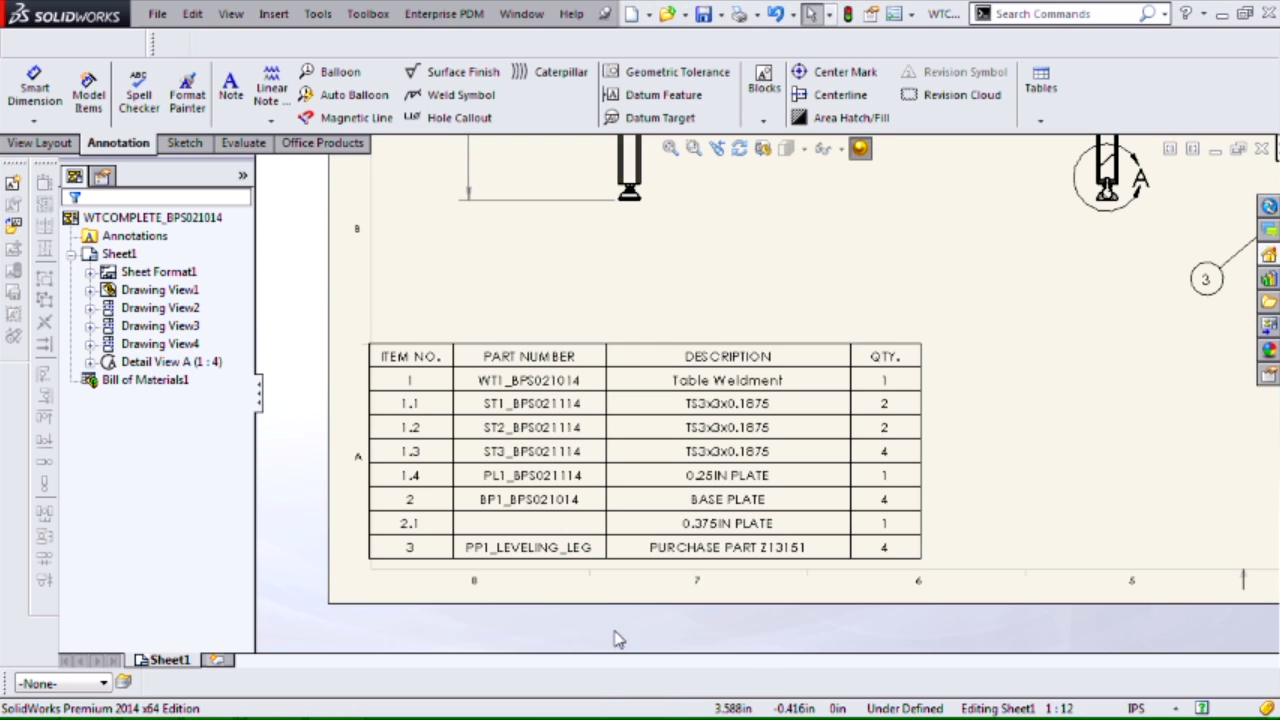
click(555, 555)
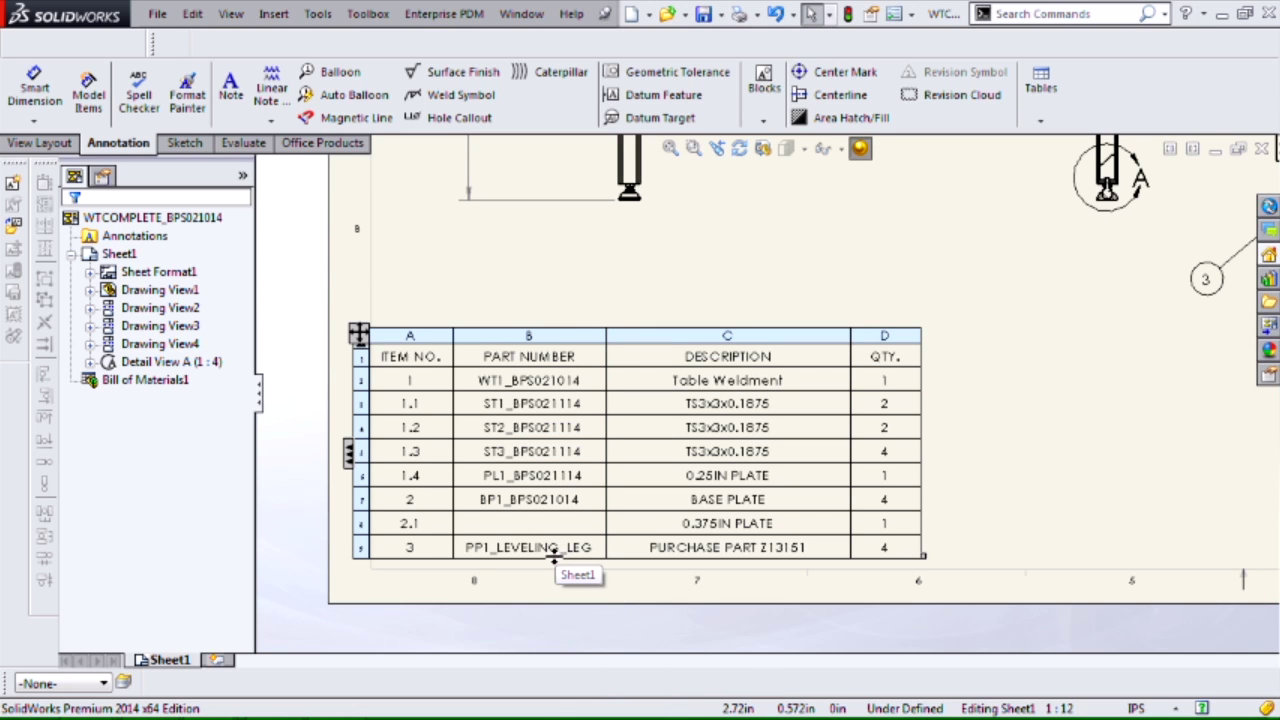
click(333, 407)
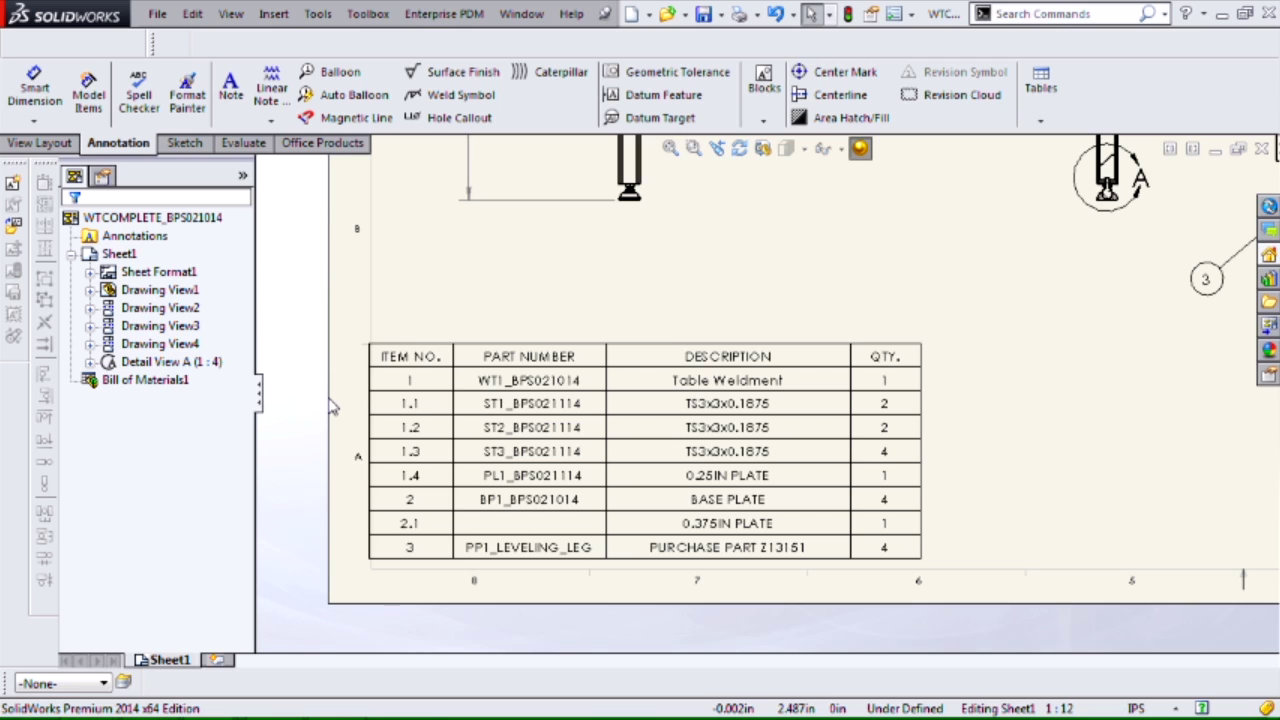
click(362, 383)
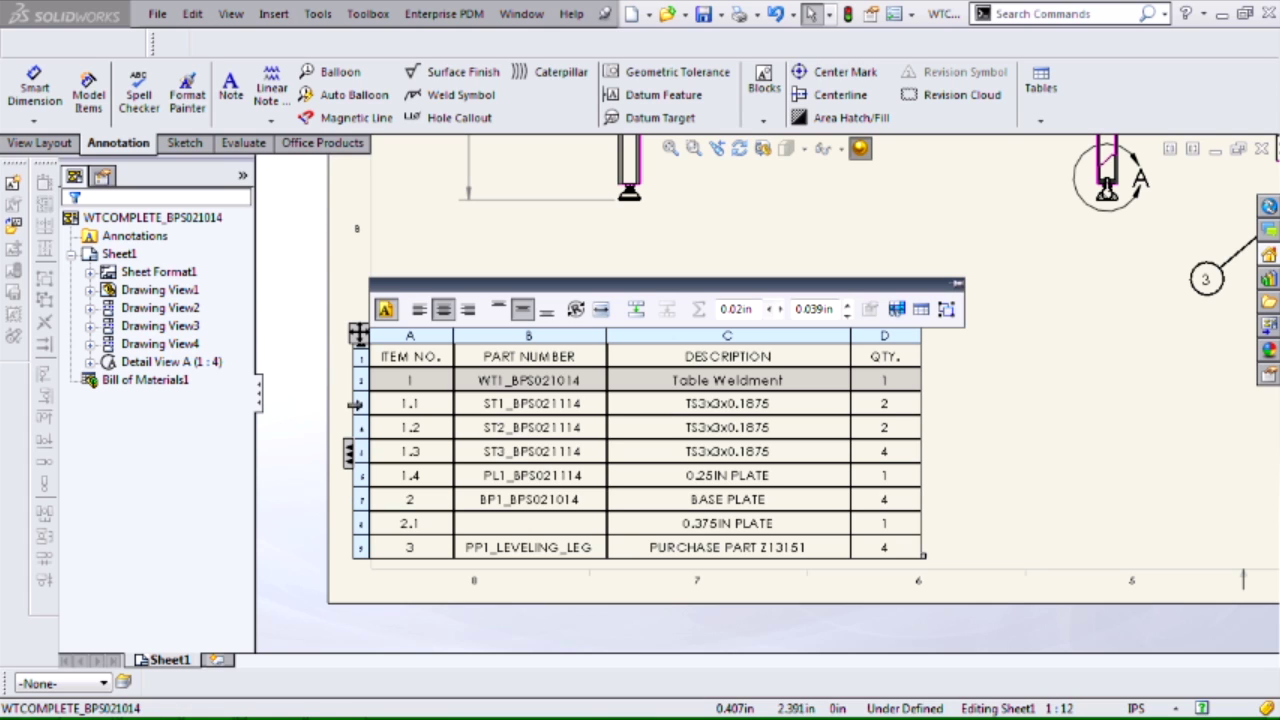
click(357, 499)
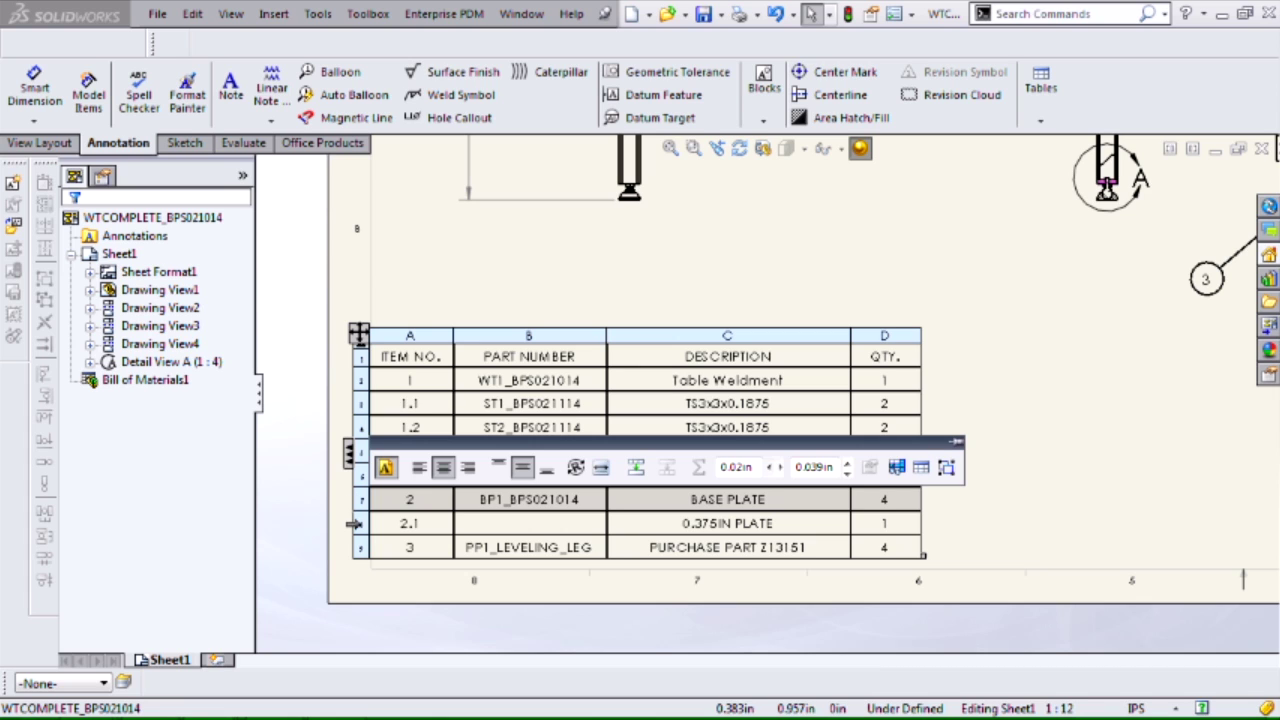
click(356, 523)
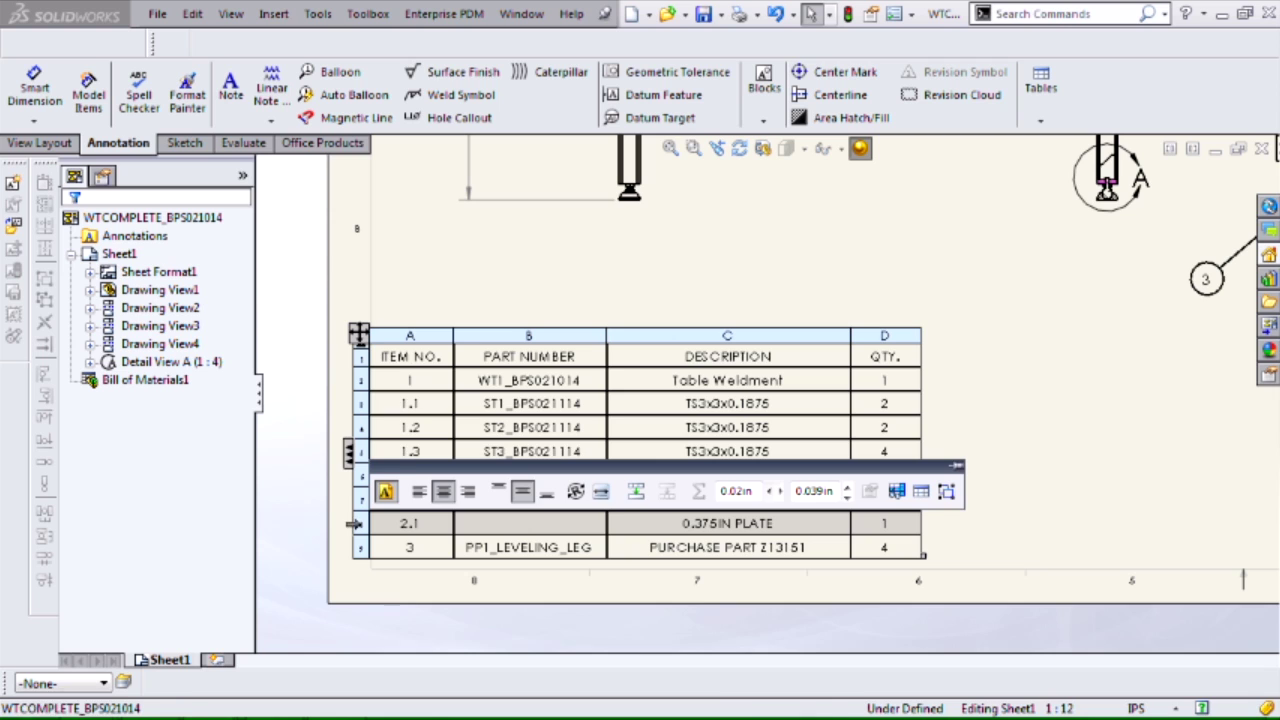
drag(416, 467, 421, 268)
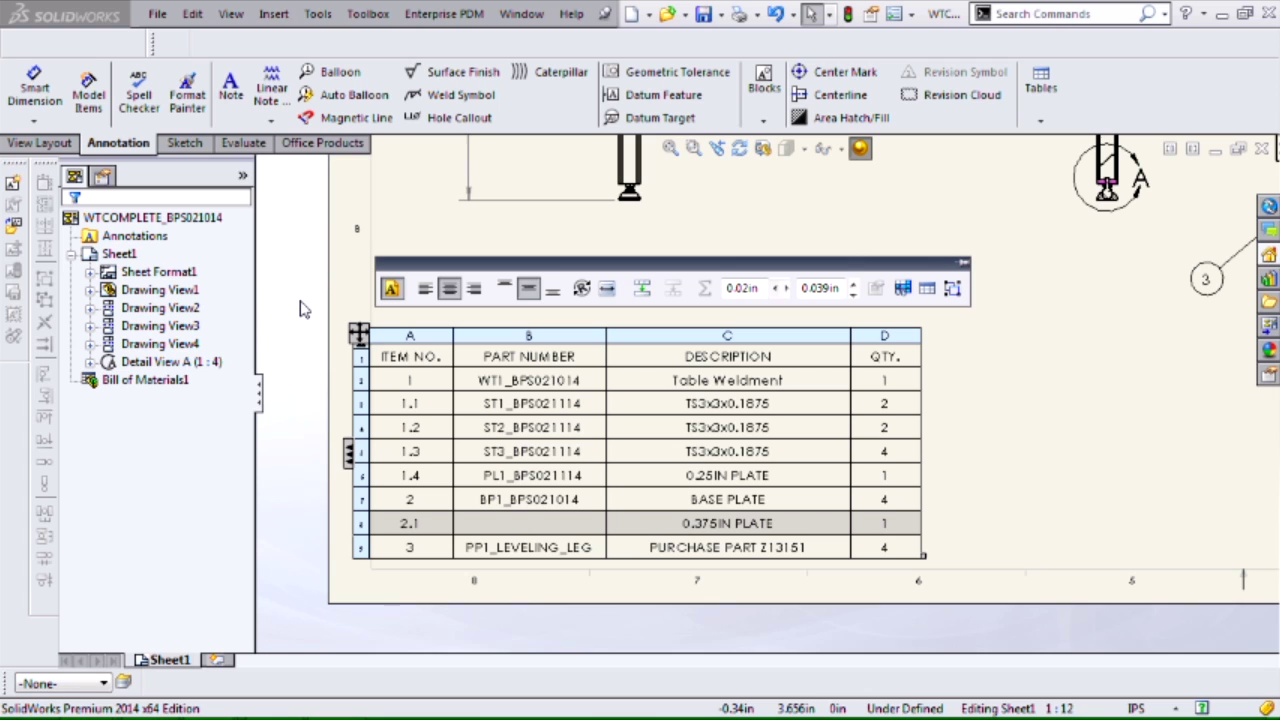
- Change the bill of materials to Flat numbering
click(372, 346)
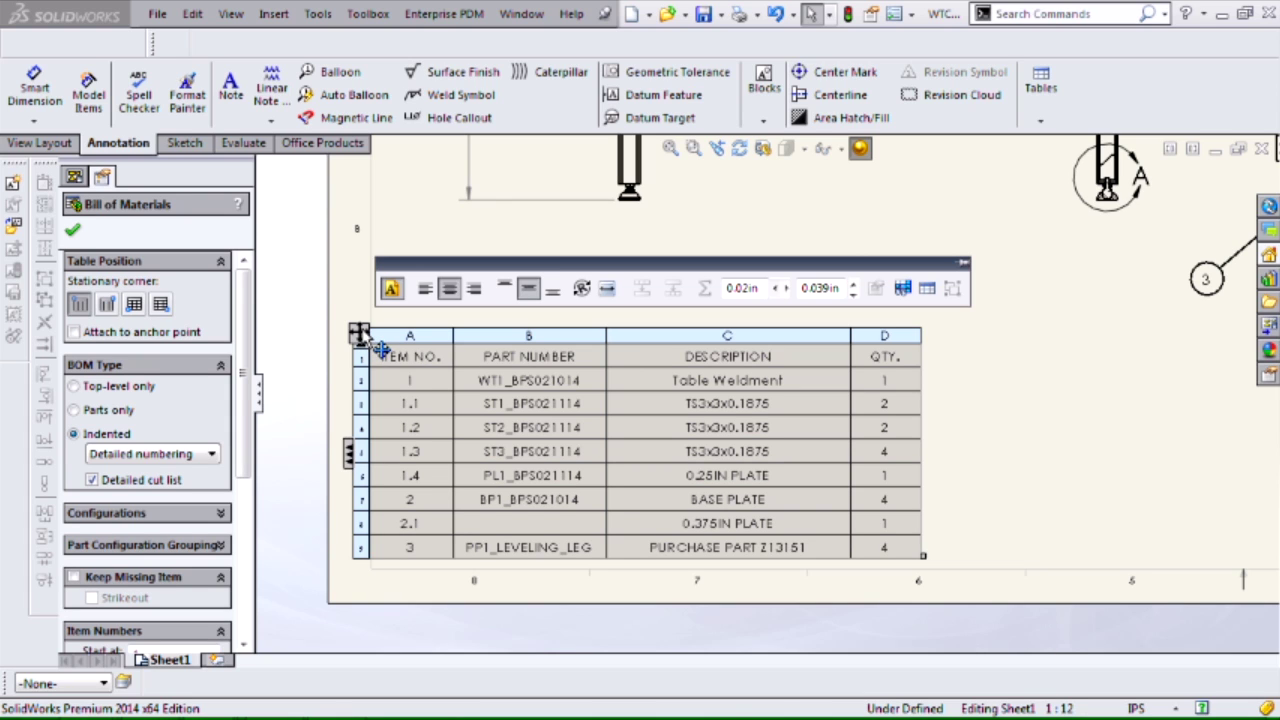
click(213, 455)
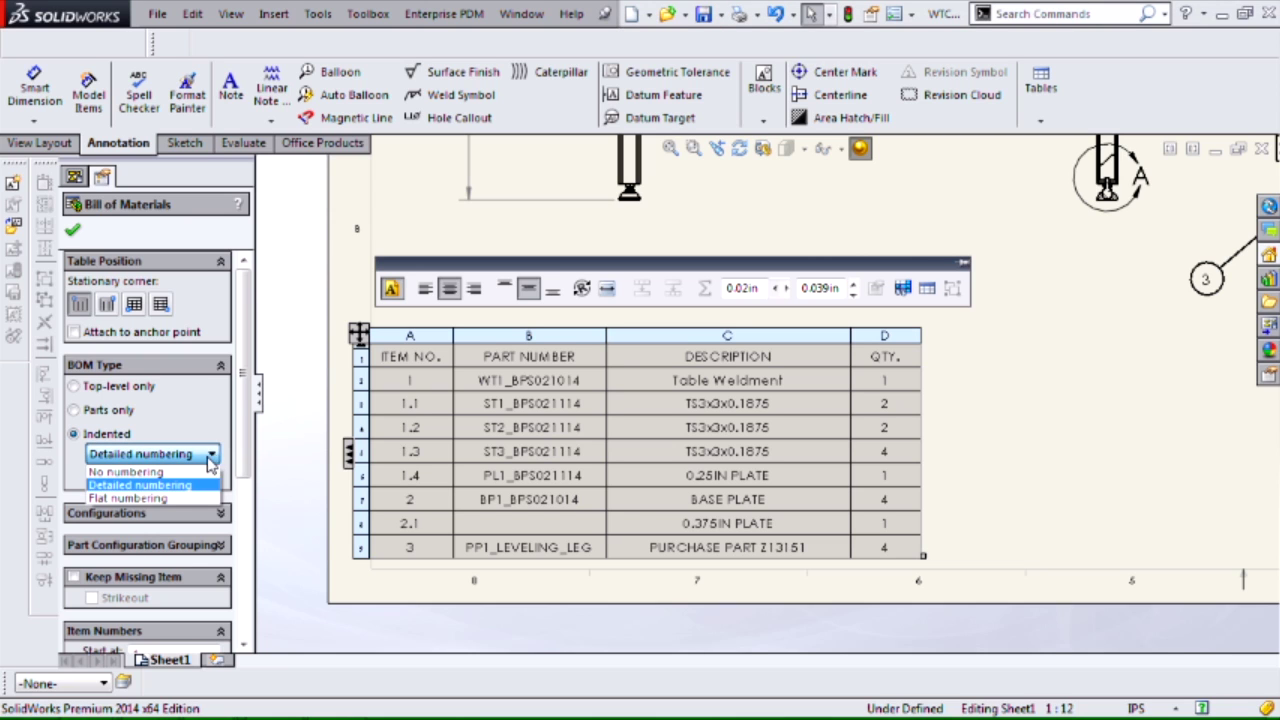
click(165, 495)
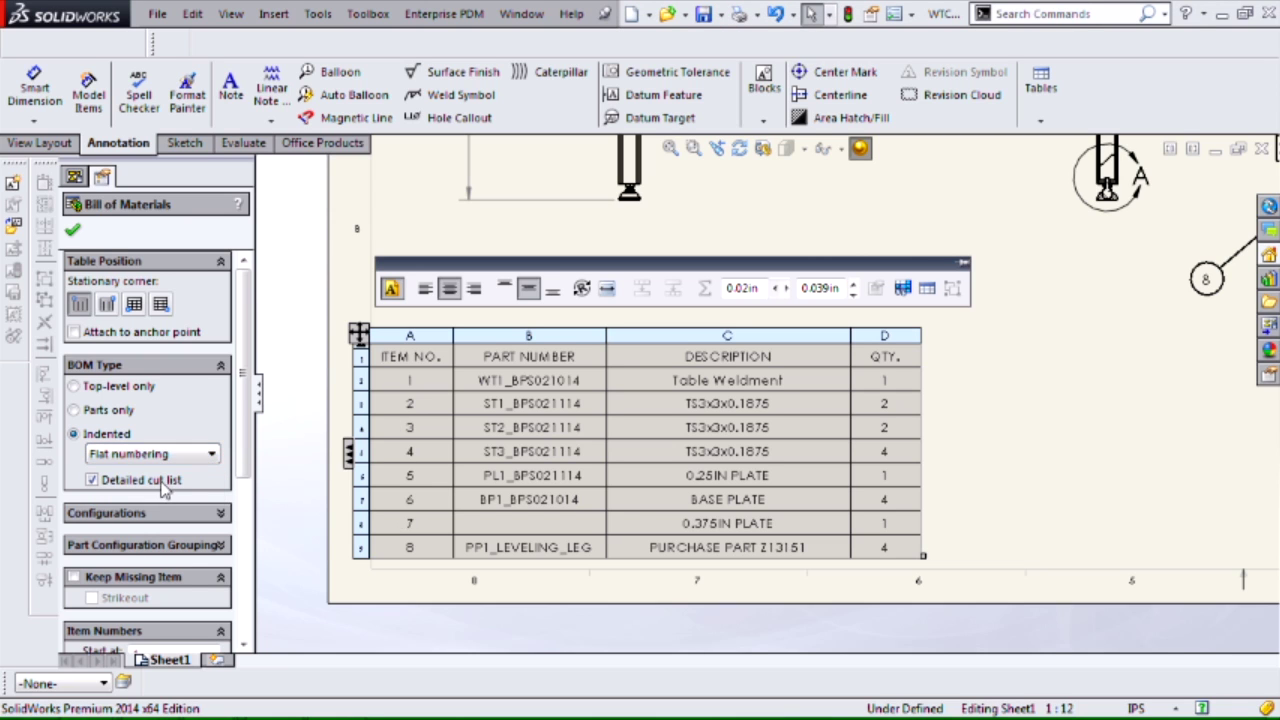
click(72, 230)
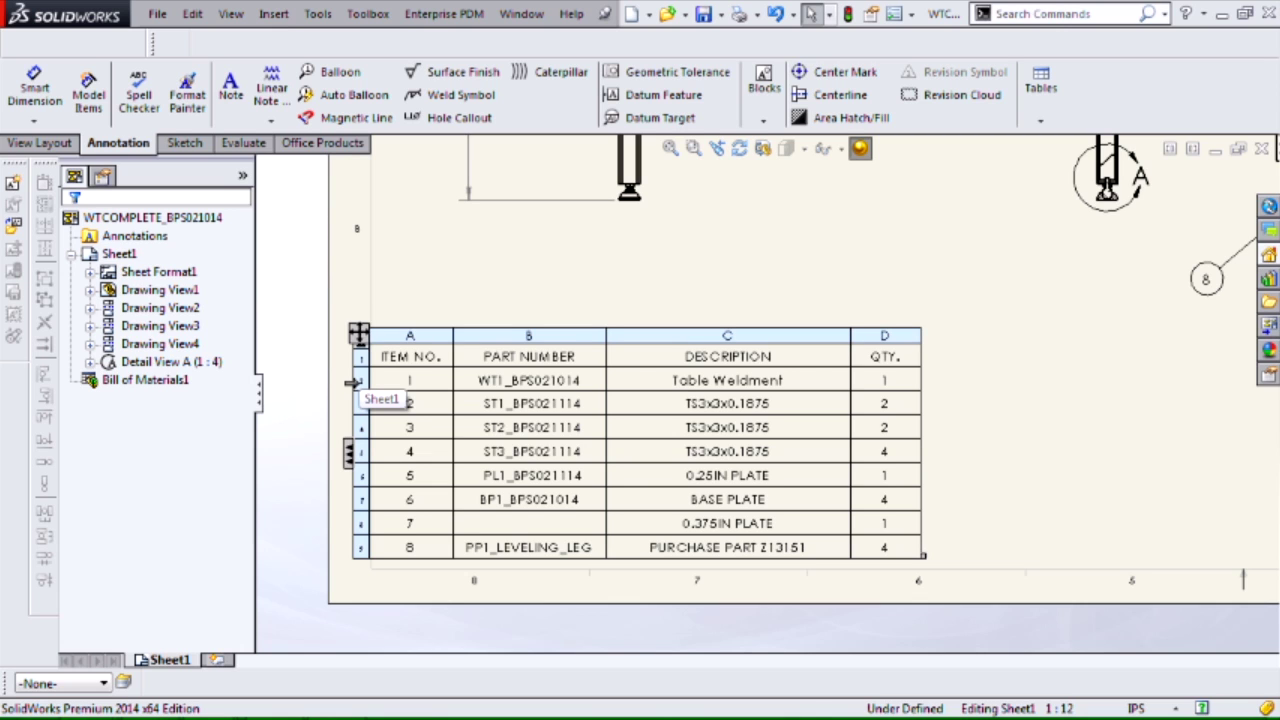
- Hide the Table Weldment row in the BOM
right_click(362, 390)
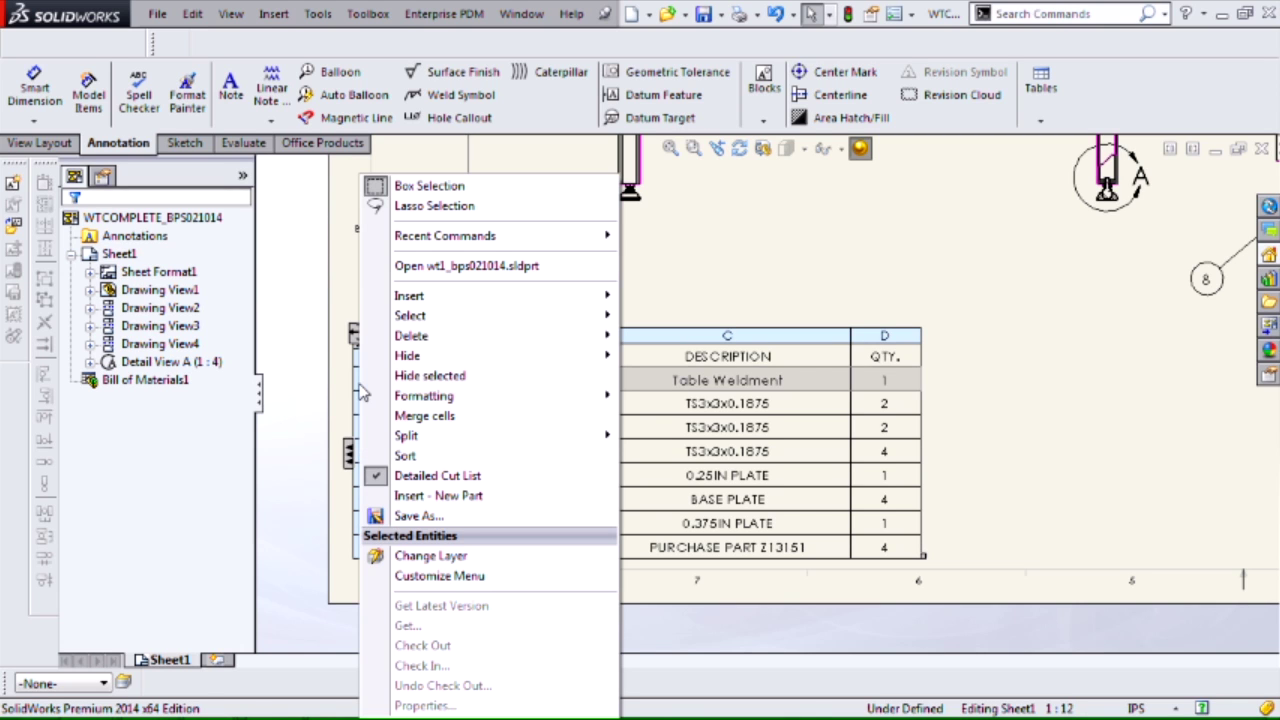
mouse_move(443, 357)
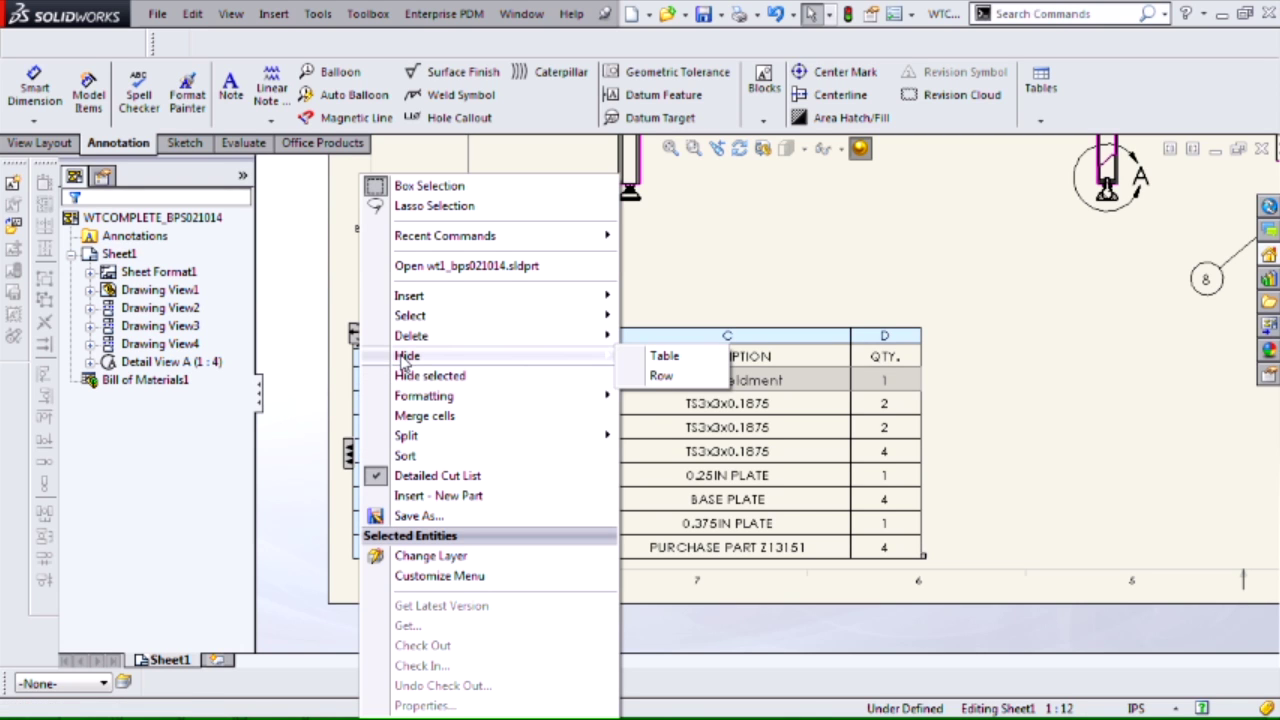
click(666, 376)
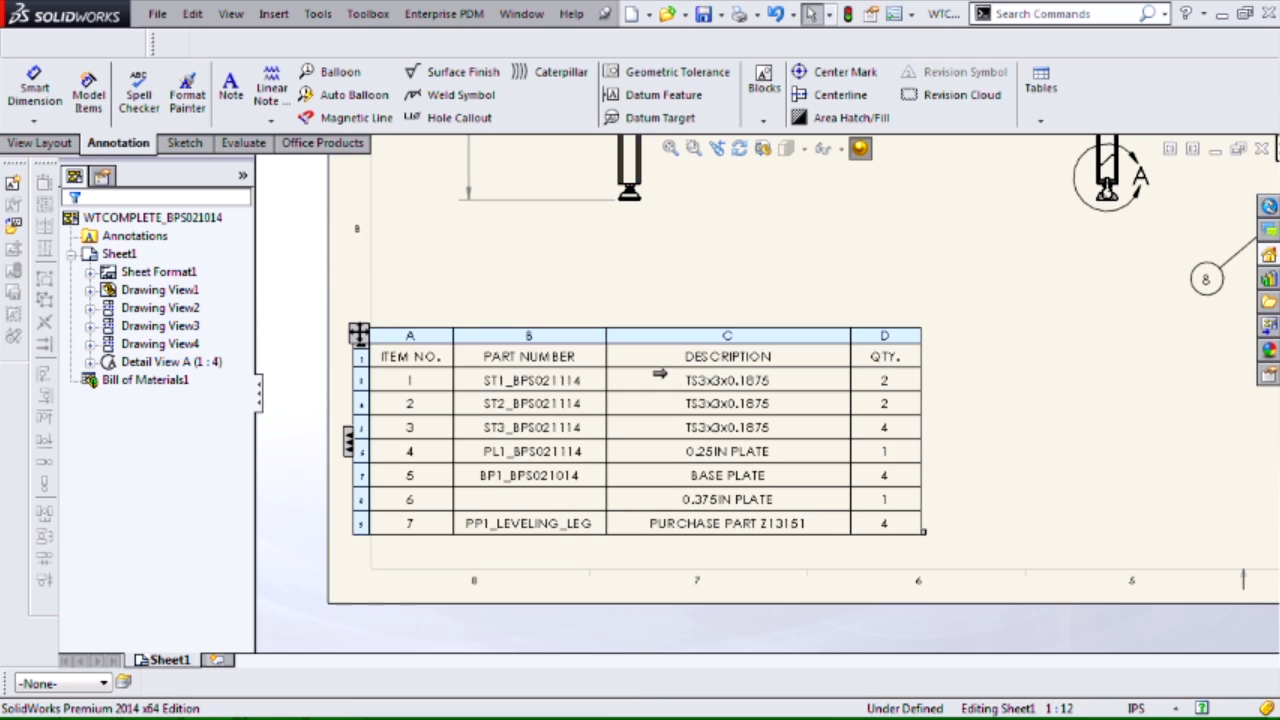
- Exclude the 0.375IN PLATE row from the bill of materials
click(350, 450)
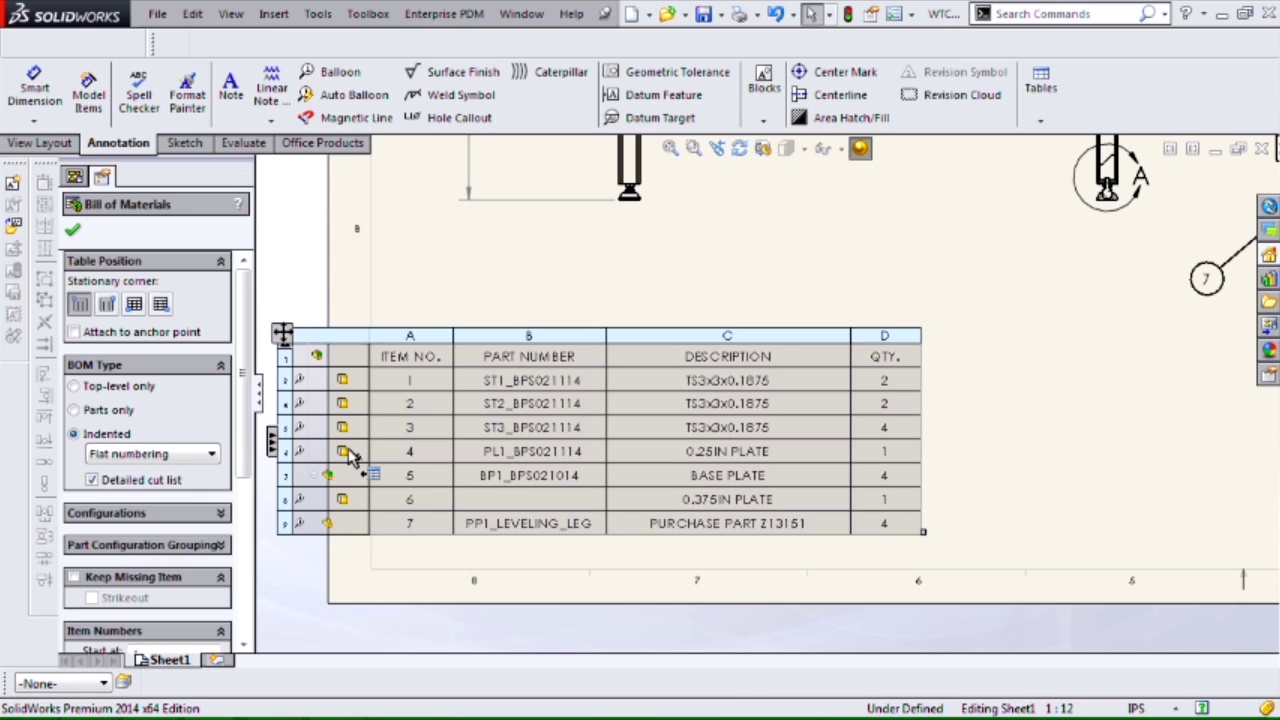
mouse_move(300, 475)
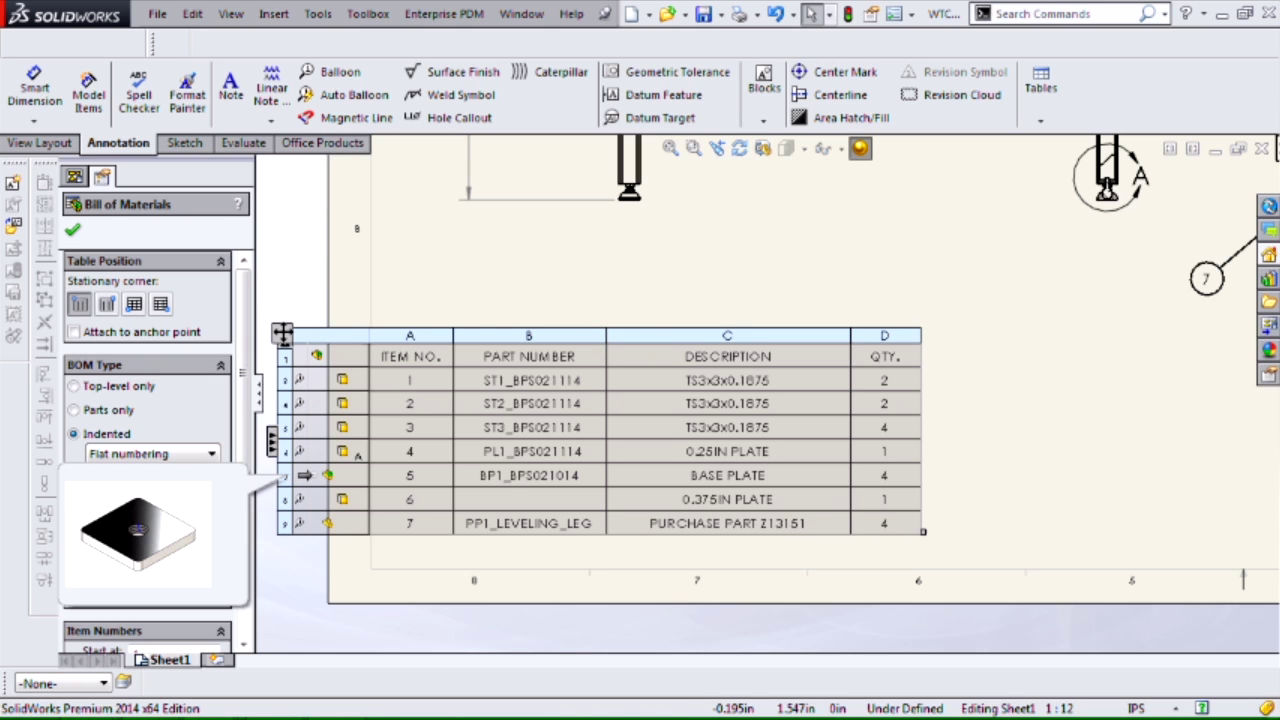
key(Return)
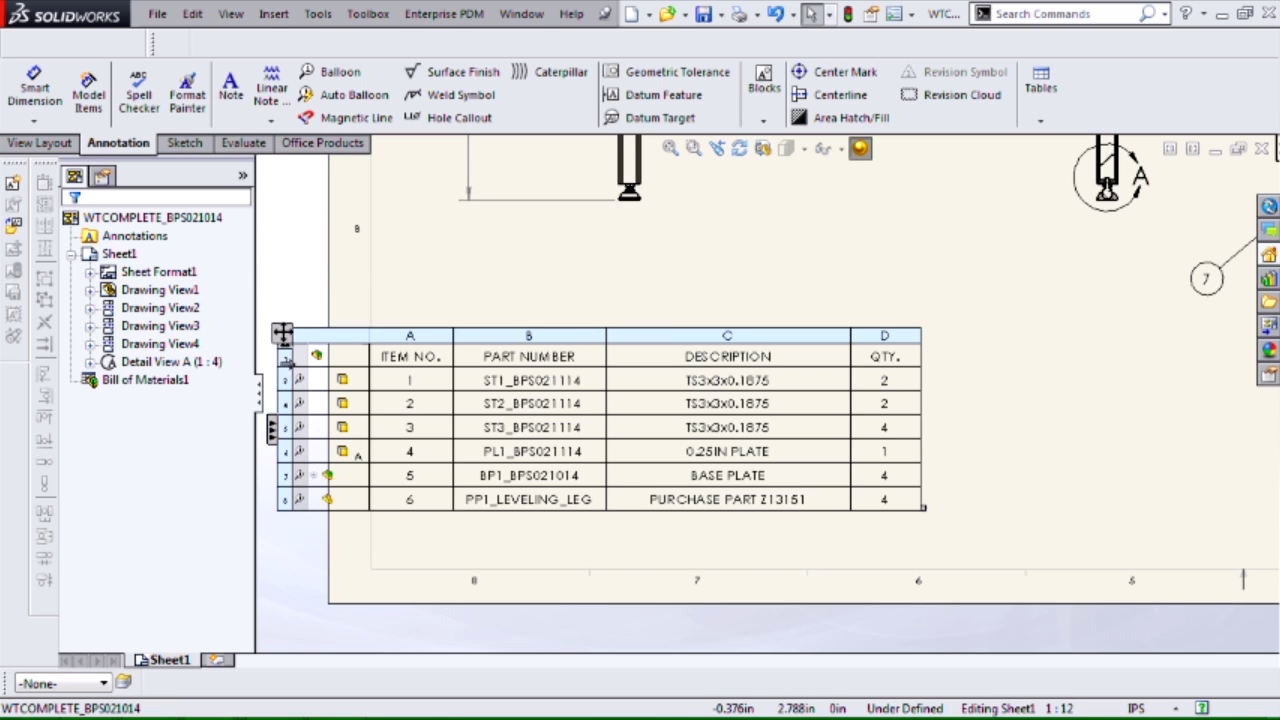
- Drag the BOM table lower on the sheet
click(271, 430)
drag(358, 333, 370, 401)
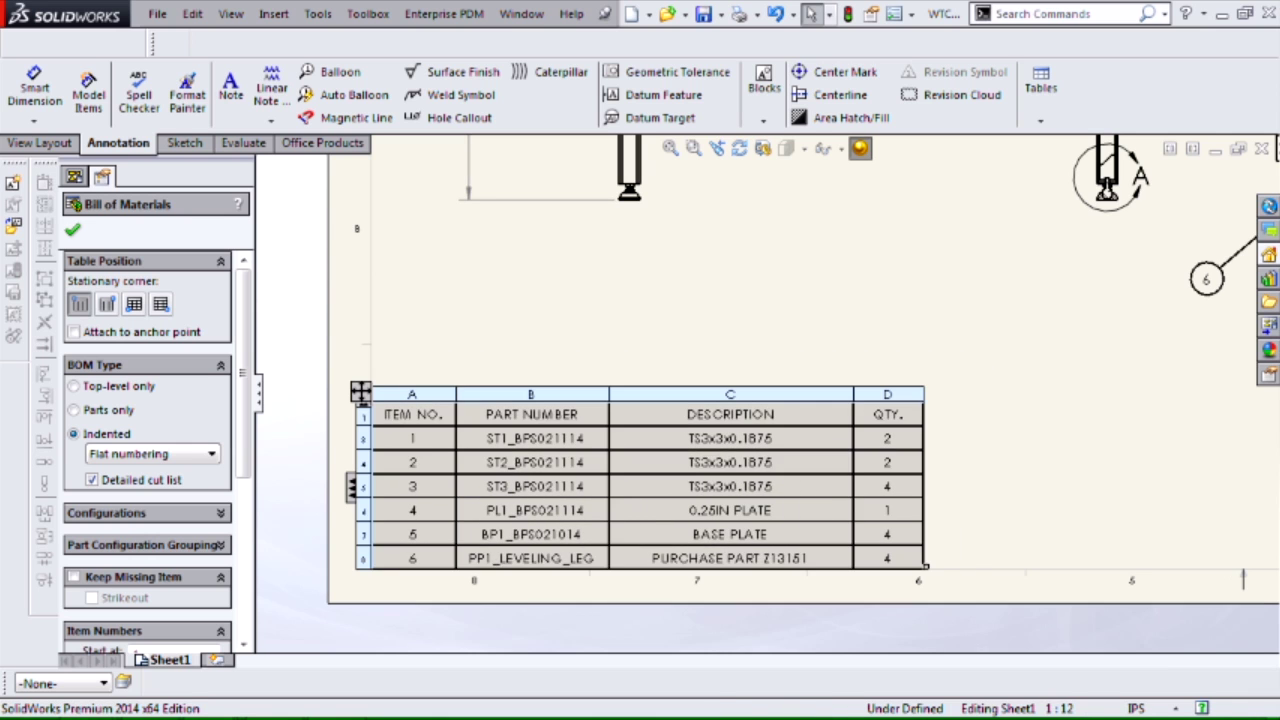
click(396, 635)
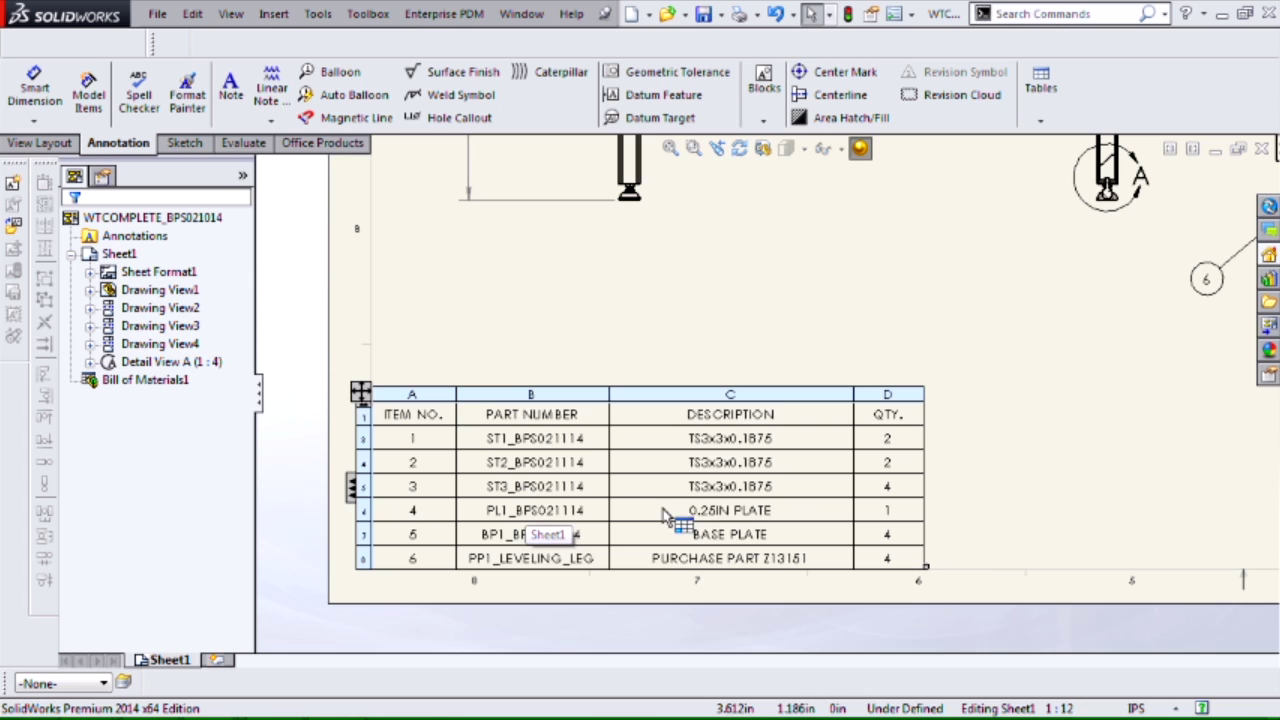
- Add a LENGTH custom-property column to the right of QTY
right_click(882, 388)
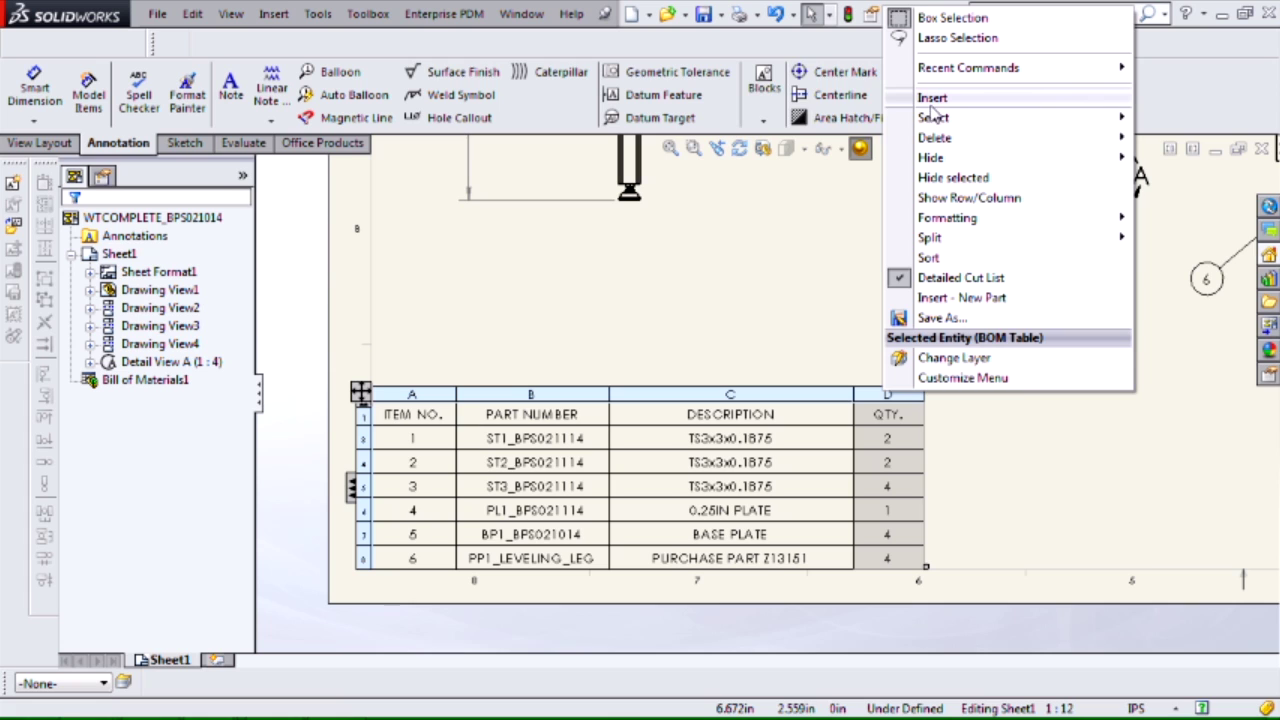
mouse_move(932, 104)
click(818, 98)
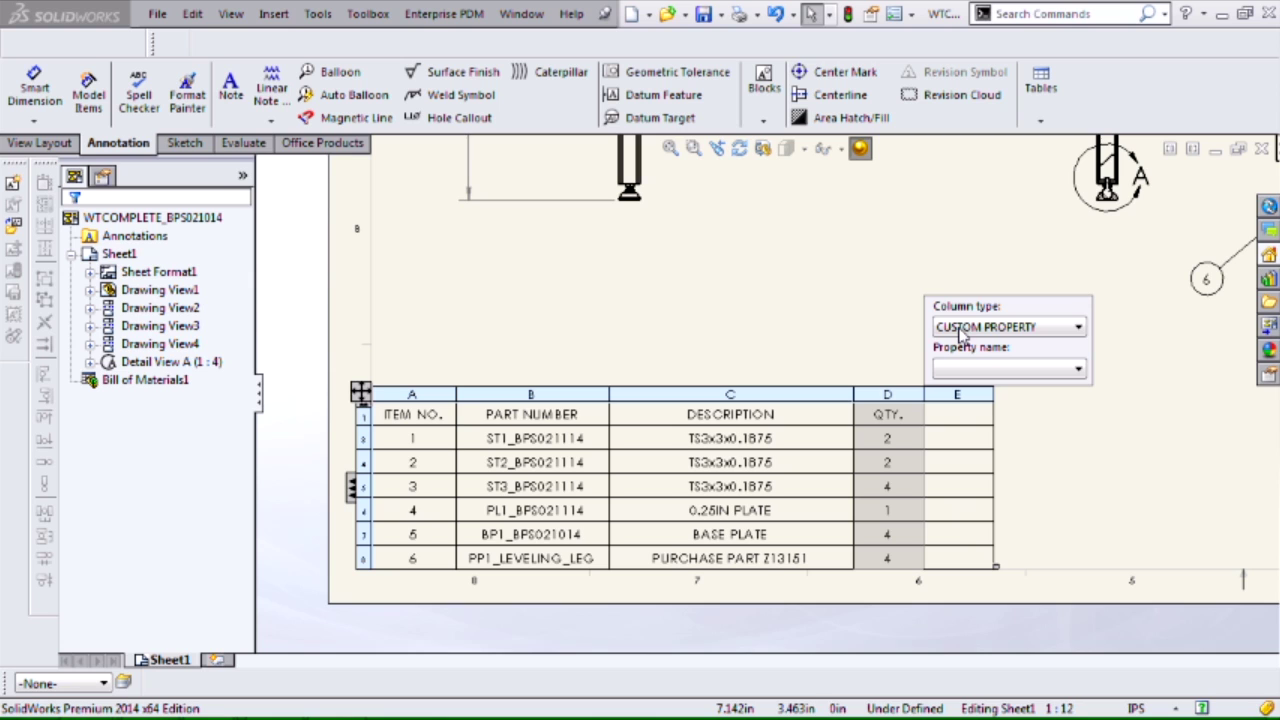
click(1076, 370)
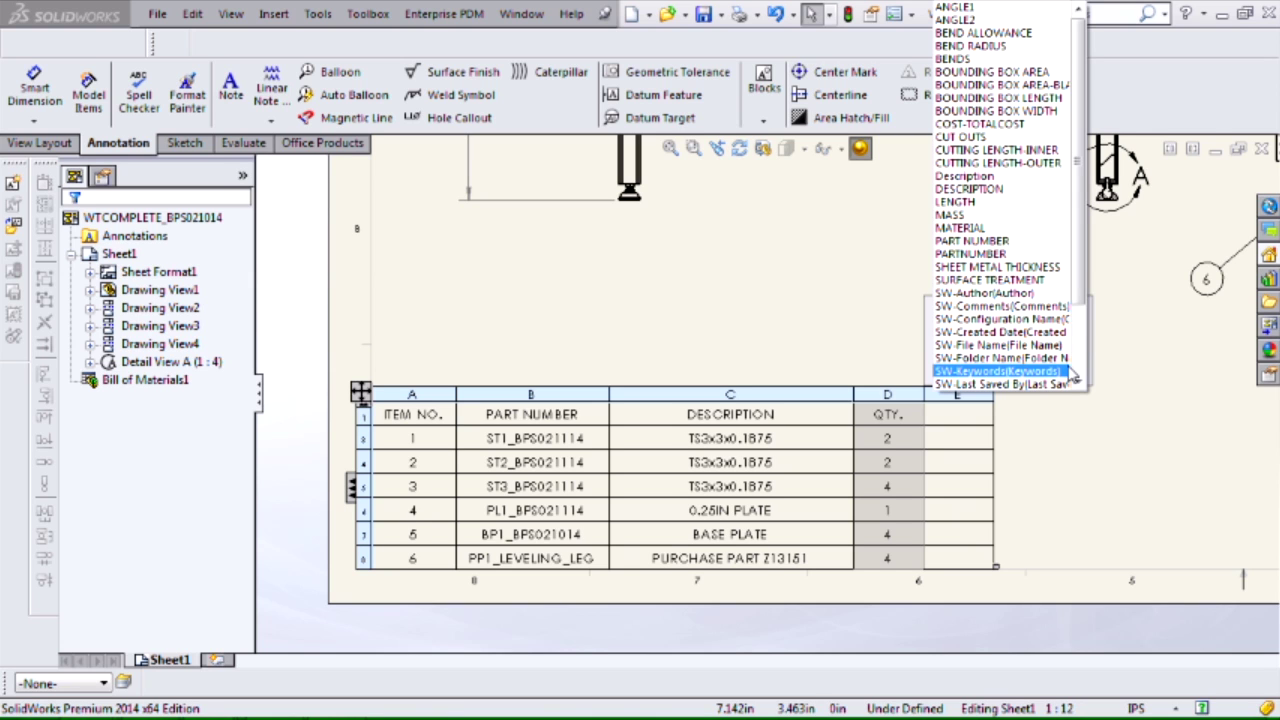
click(1020, 211)
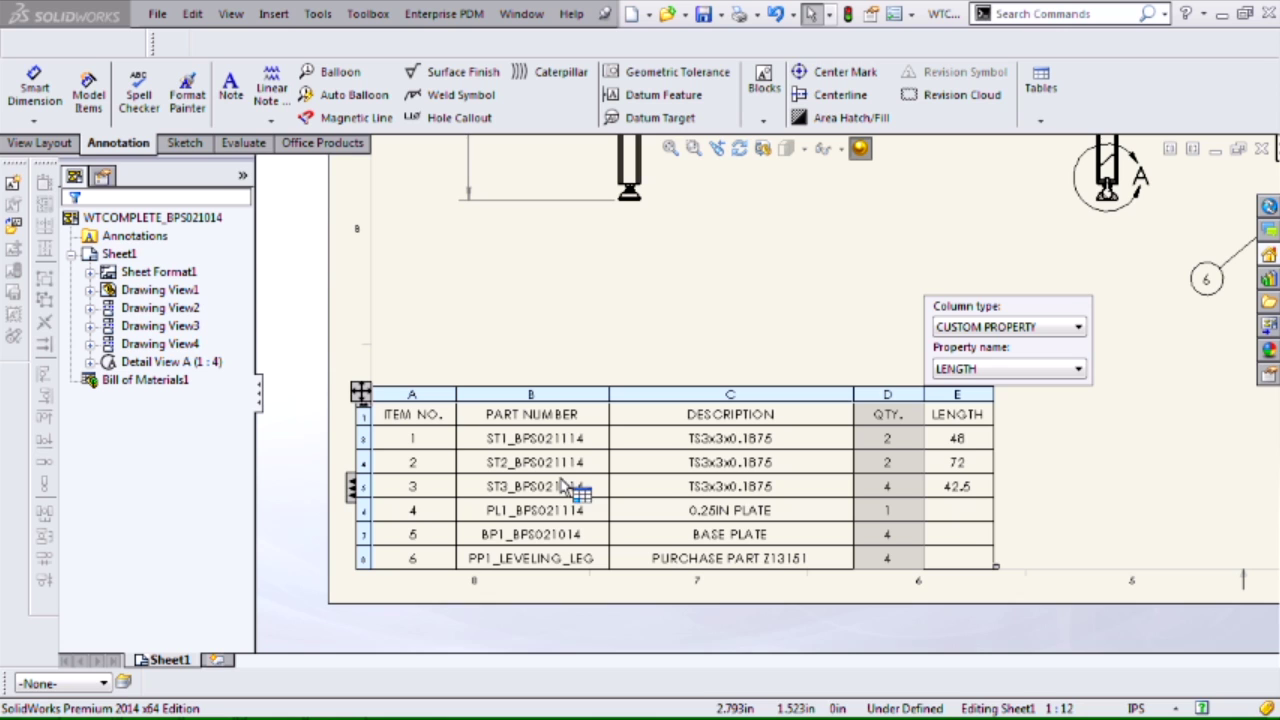
- Add BOUNDING BOX LENGTH and BOUNDING BOX WIDTH custom-property columns after LENGTH
right_click(957, 400)
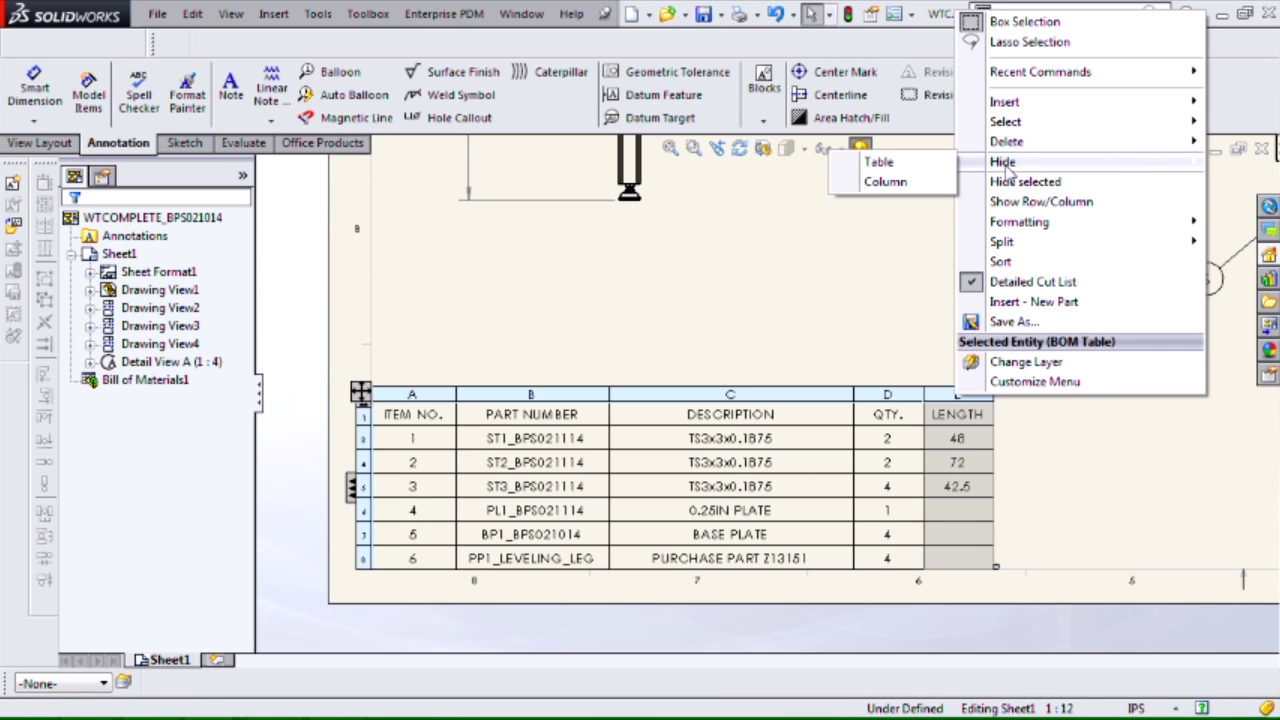
mouse_move(1008, 106)
click(845, 102)
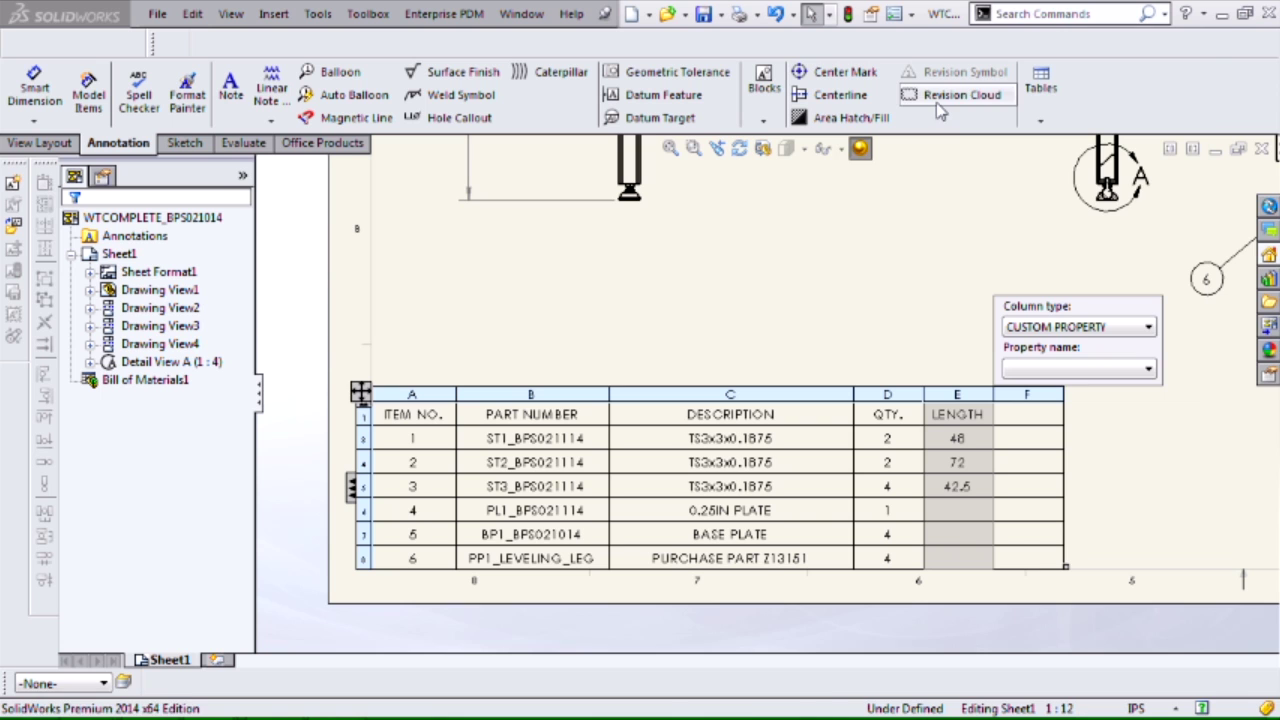
click(1100, 369)
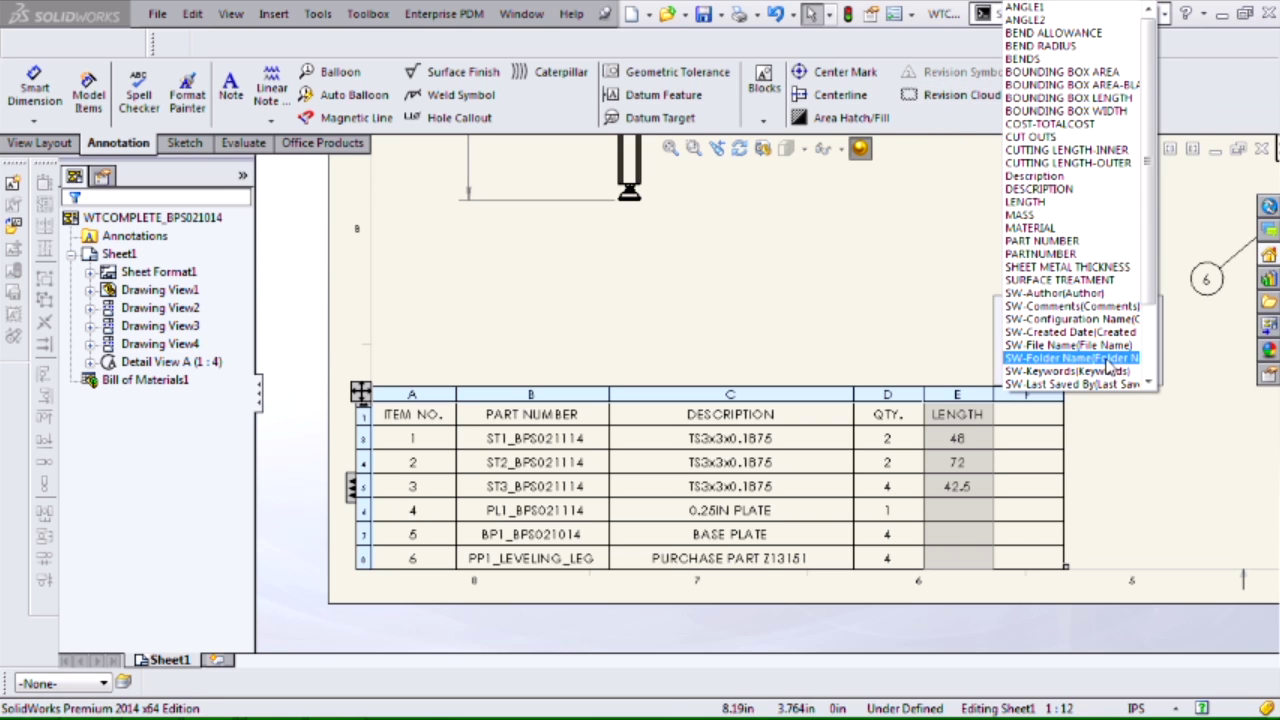
click(1106, 100)
right_click(1028, 387)
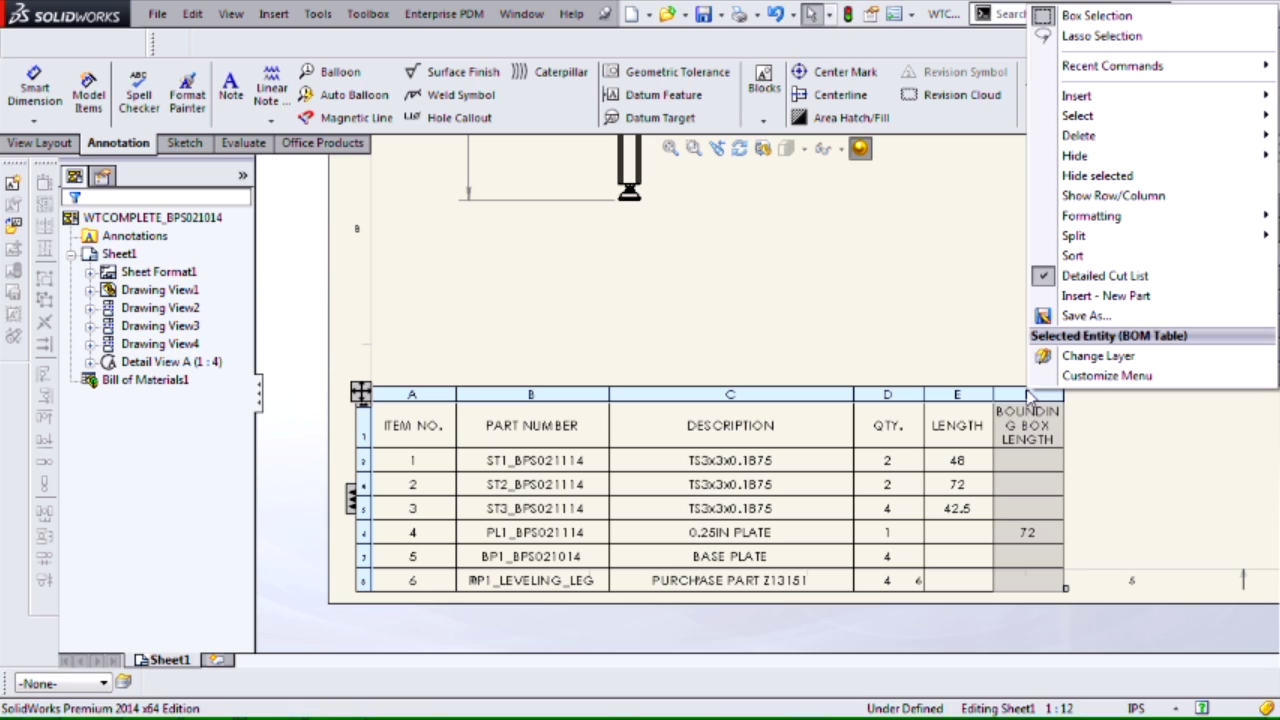
mouse_move(1100, 97)
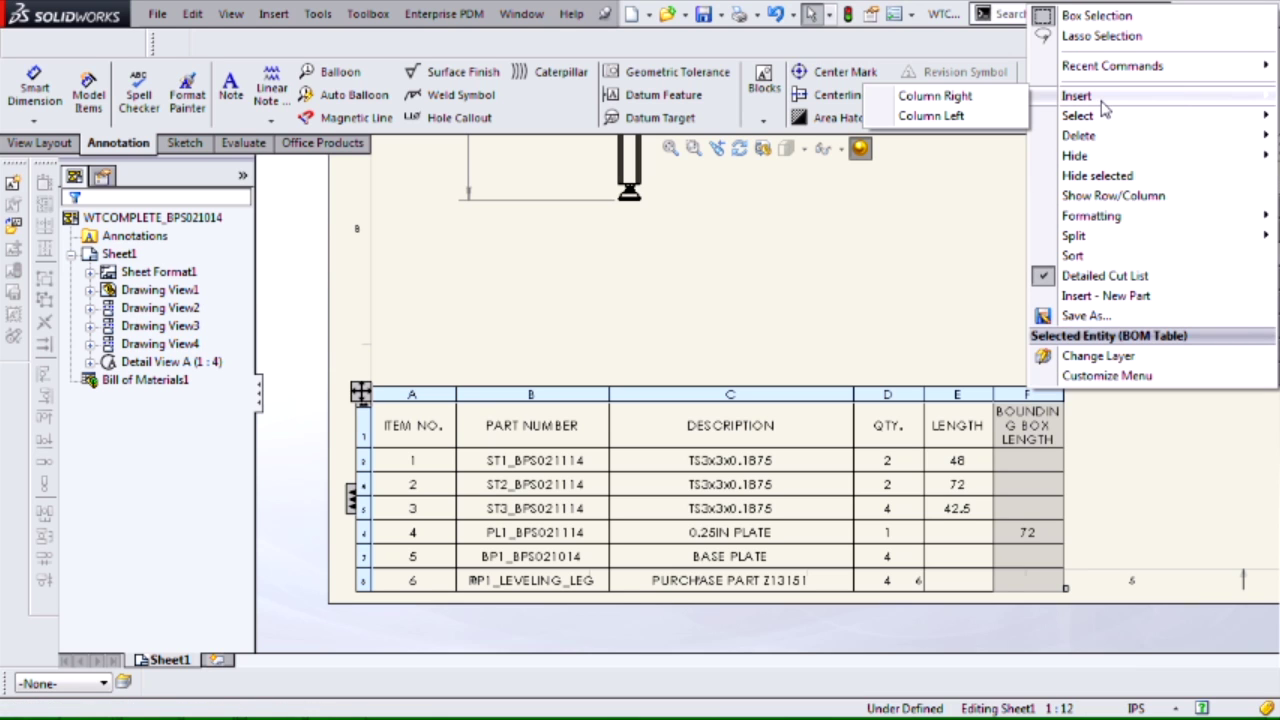
click(1022, 98)
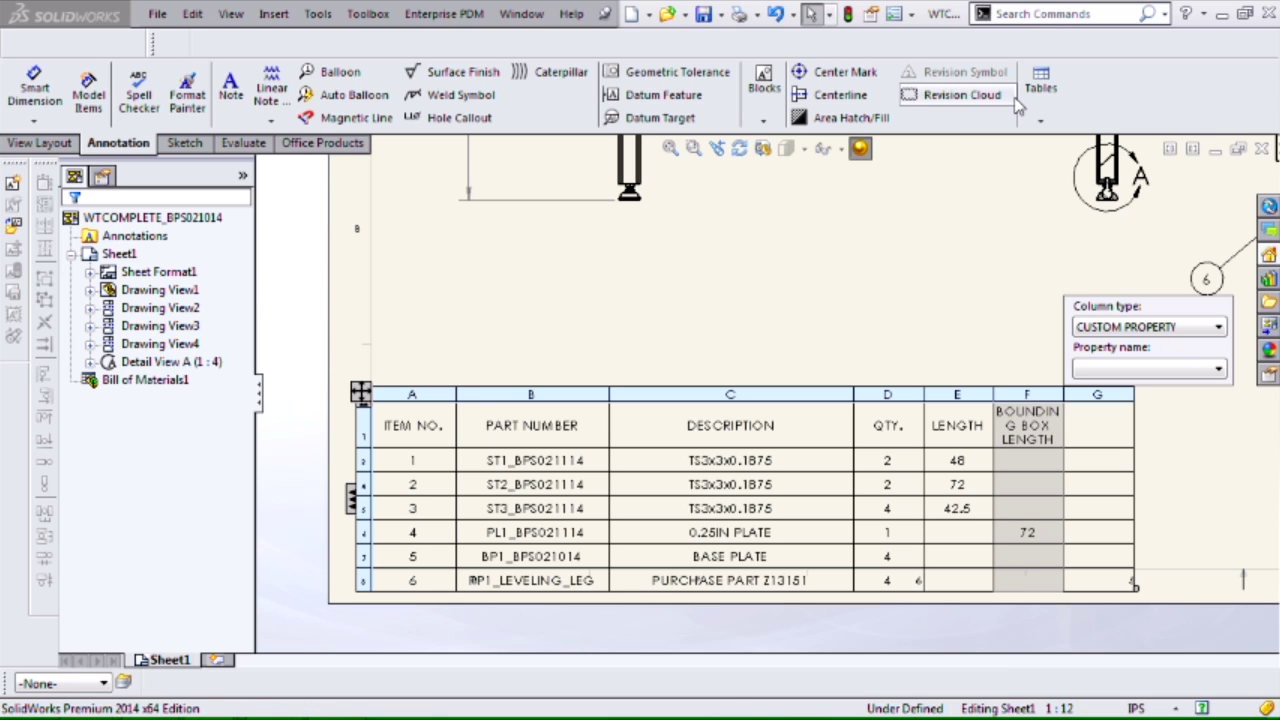
click(1110, 376)
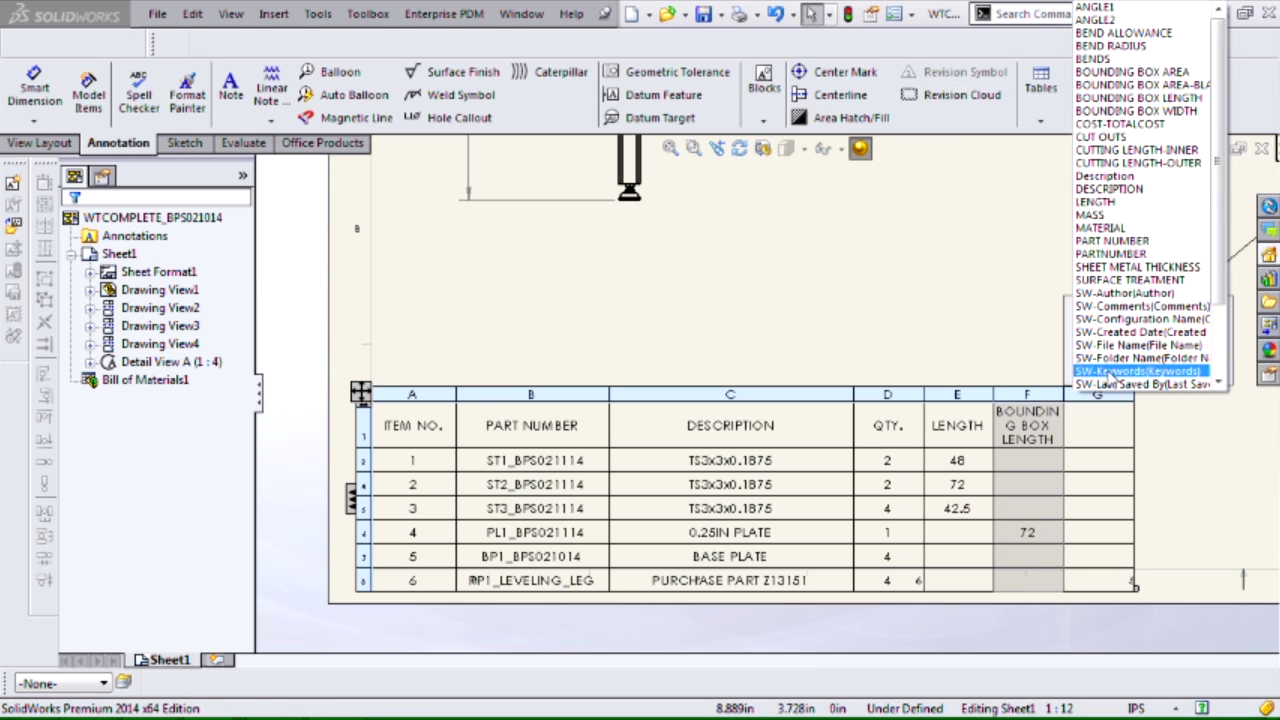
click(1118, 111)
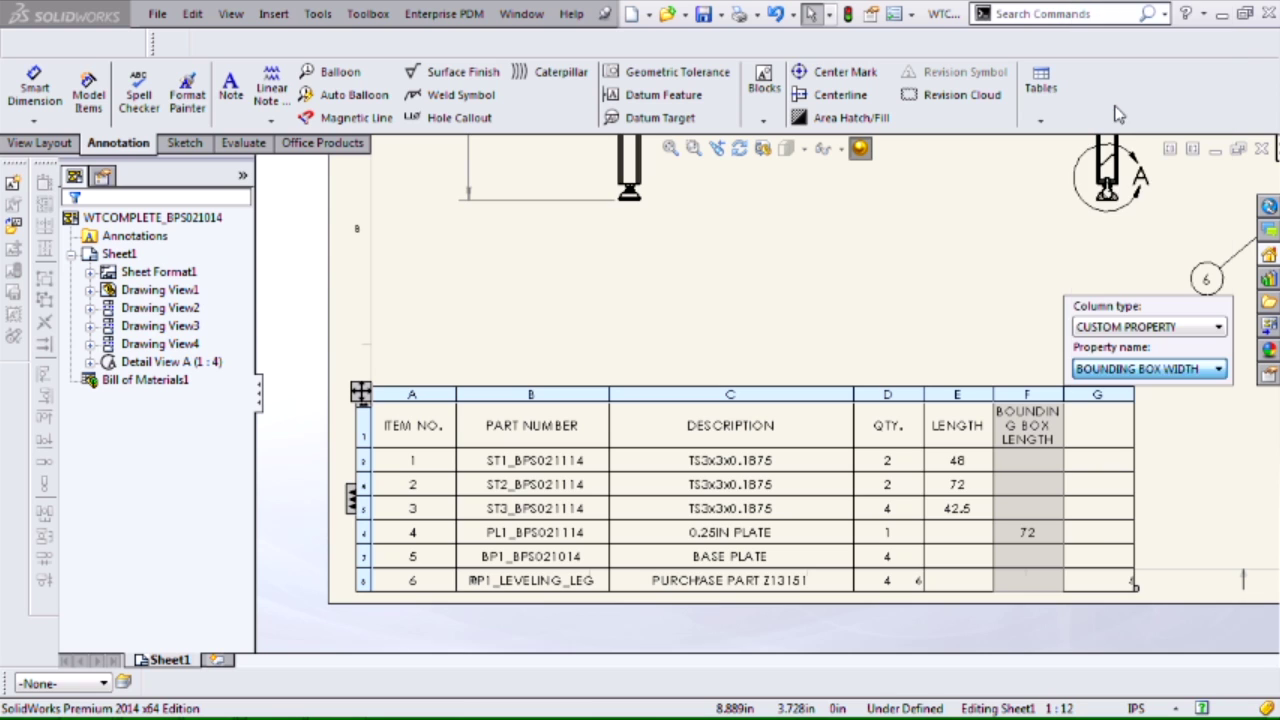
- Add a blank column with no property after BOUNDING BOX WIDTH
right_click(1095, 384)
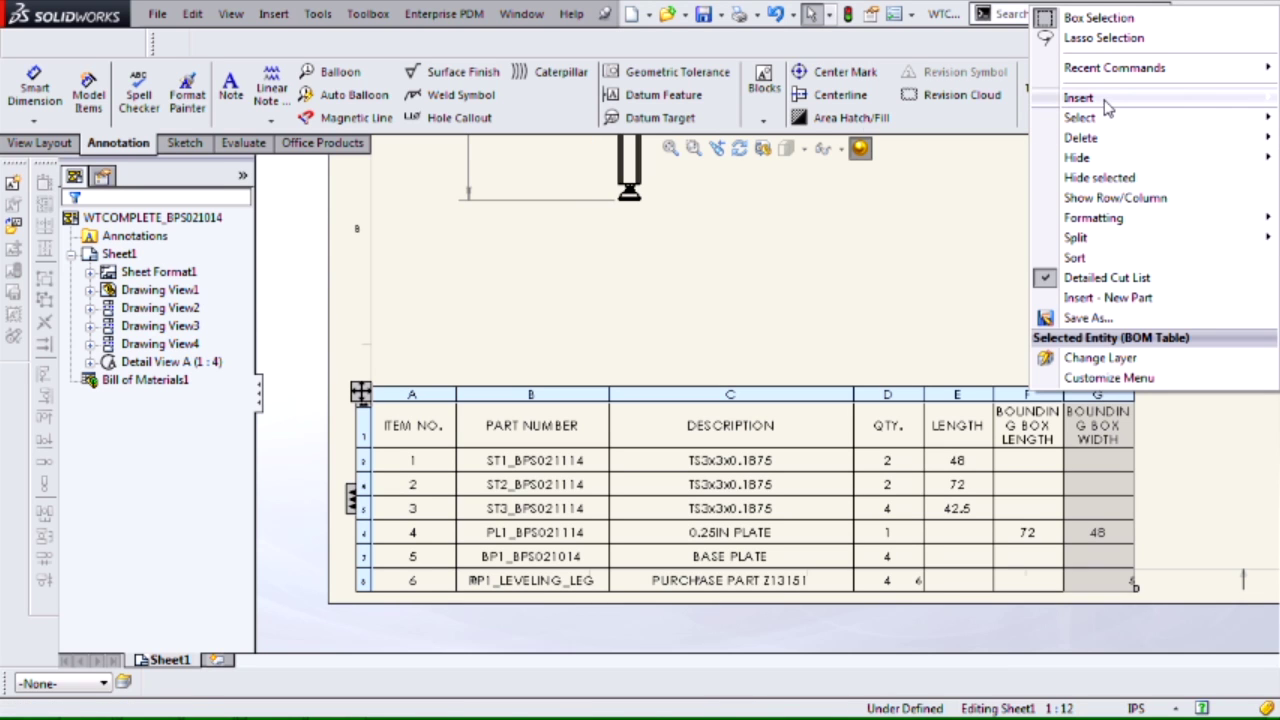
mouse_move(1066, 100)
click(936, 97)
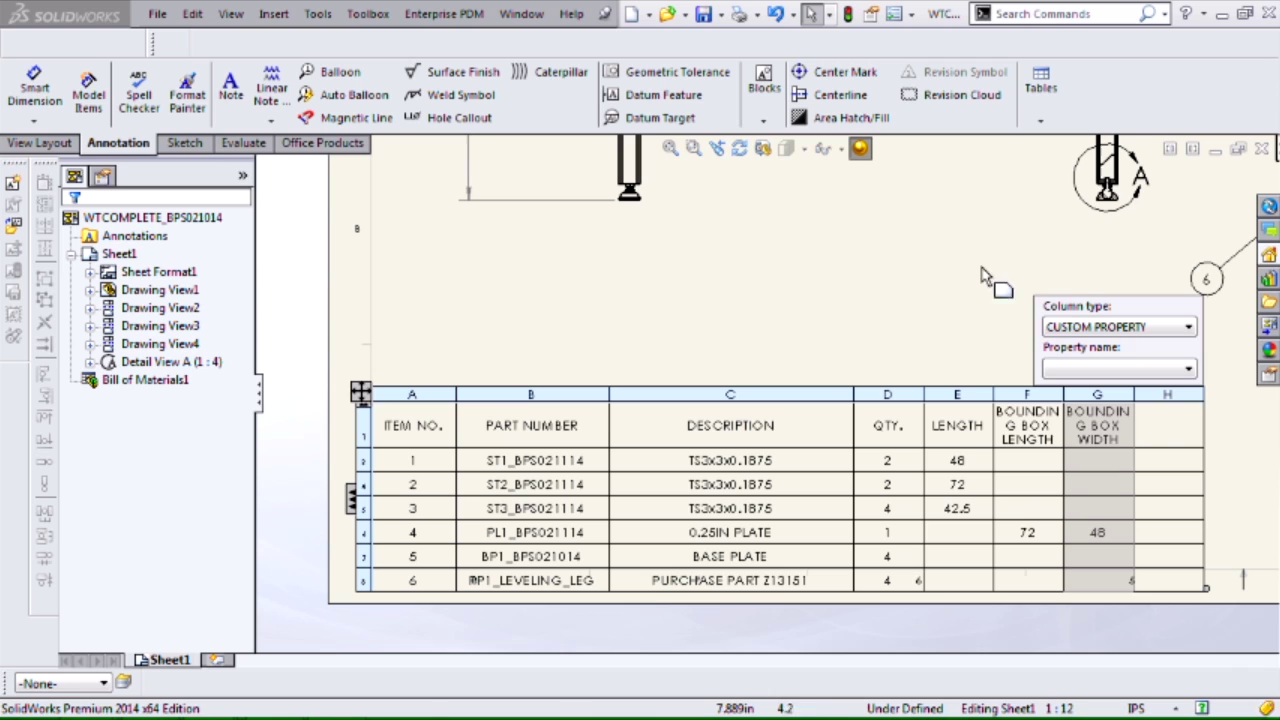
click(950, 320)
click(1160, 392)
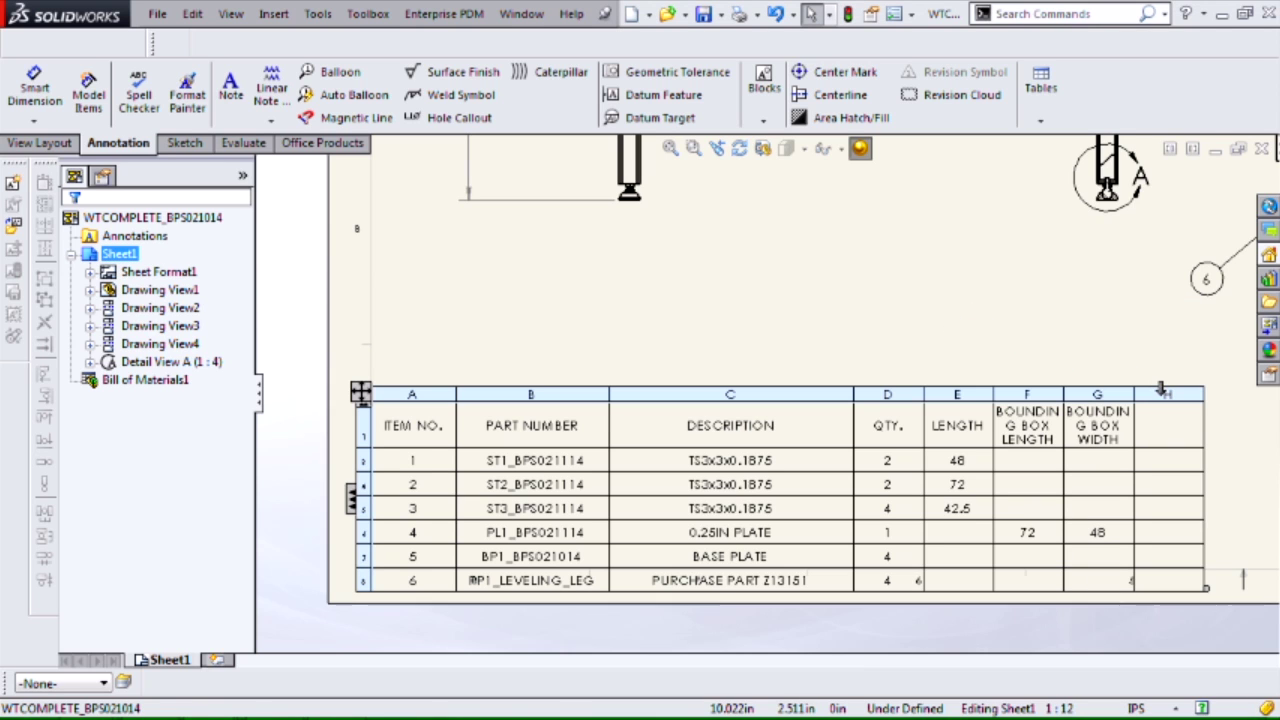
- Add another blank column and title the existing blank header USAGE
right_click(1163, 390)
mouse_move(1080, 101)
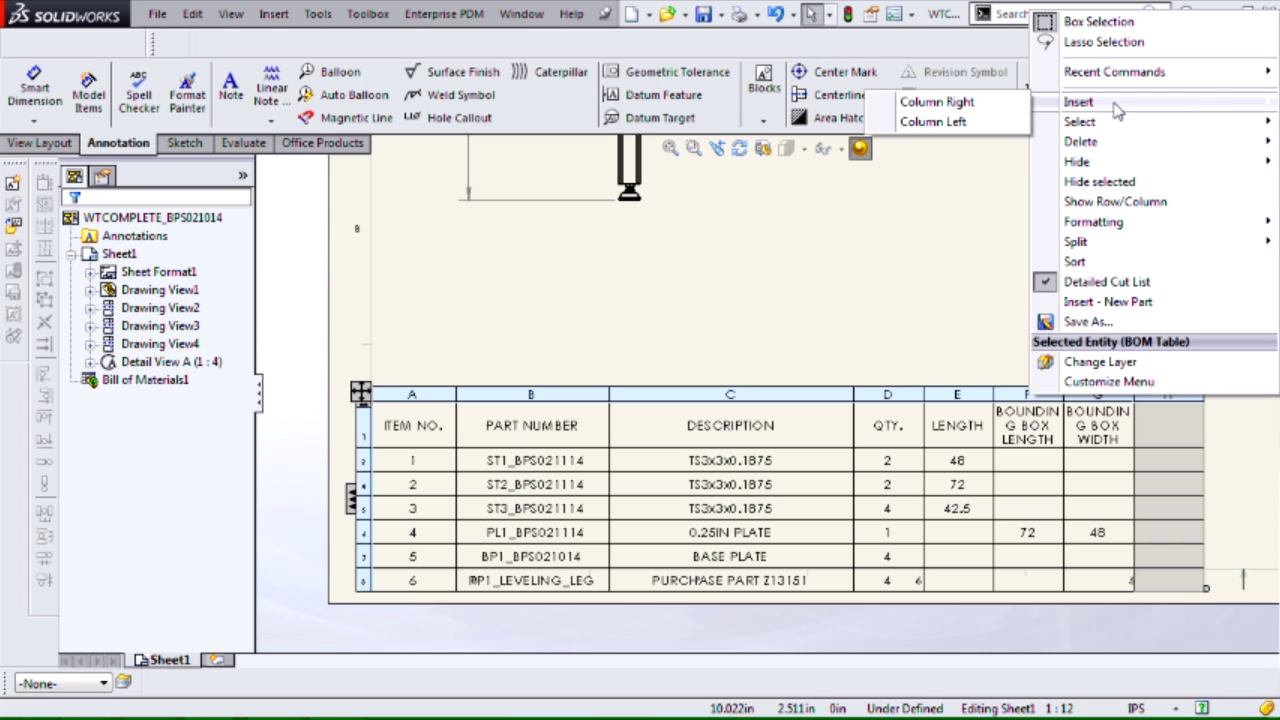
click(1016, 110)
click(1027, 350)
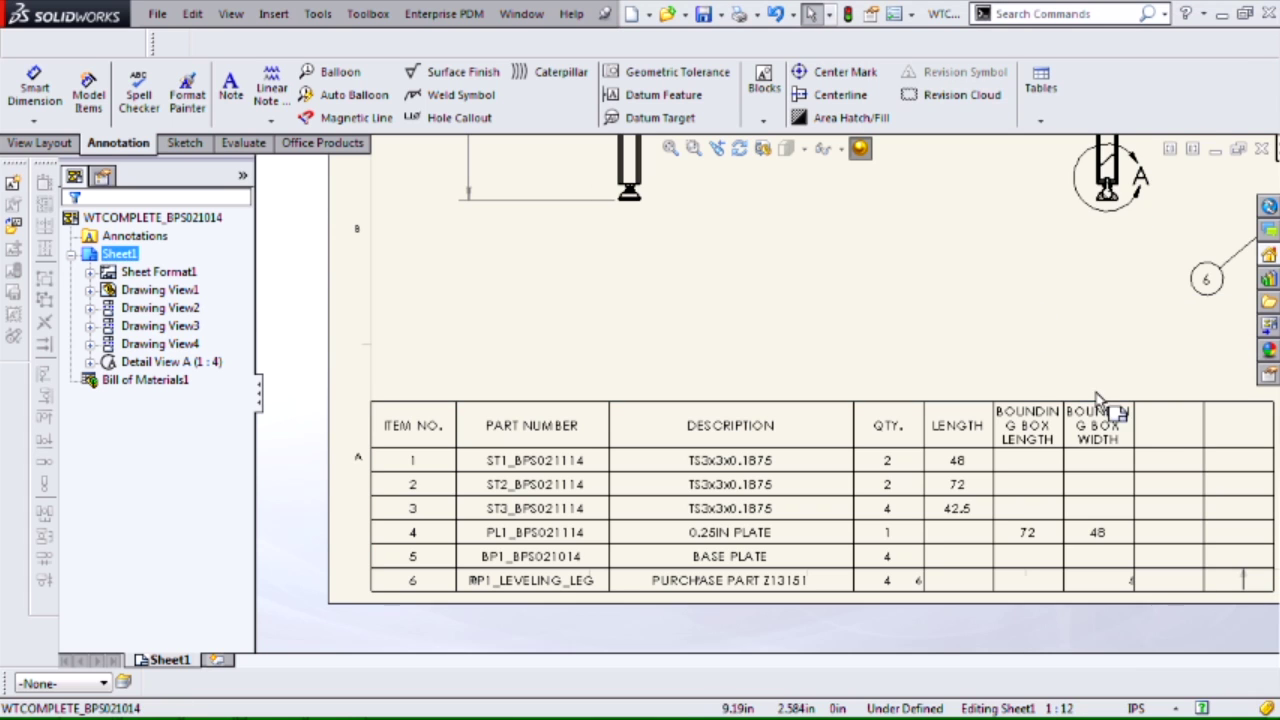
click(1160, 432)
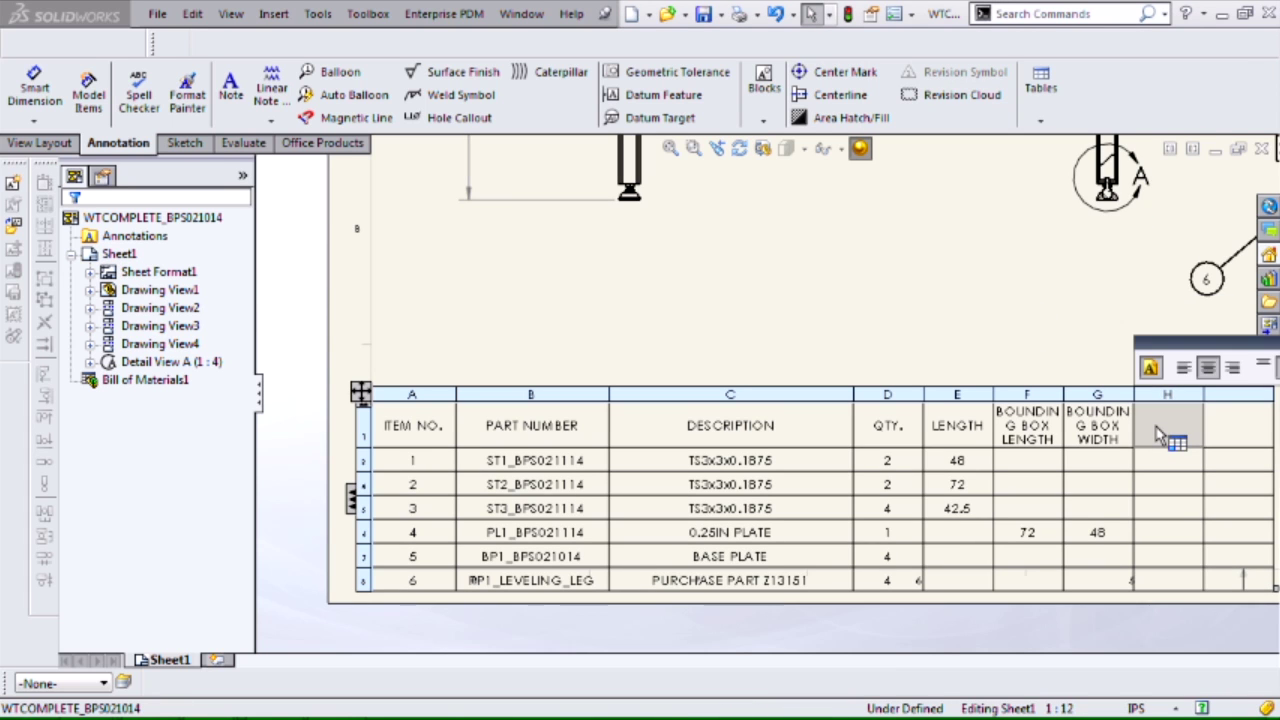
double_click(1158, 430)
text(US)
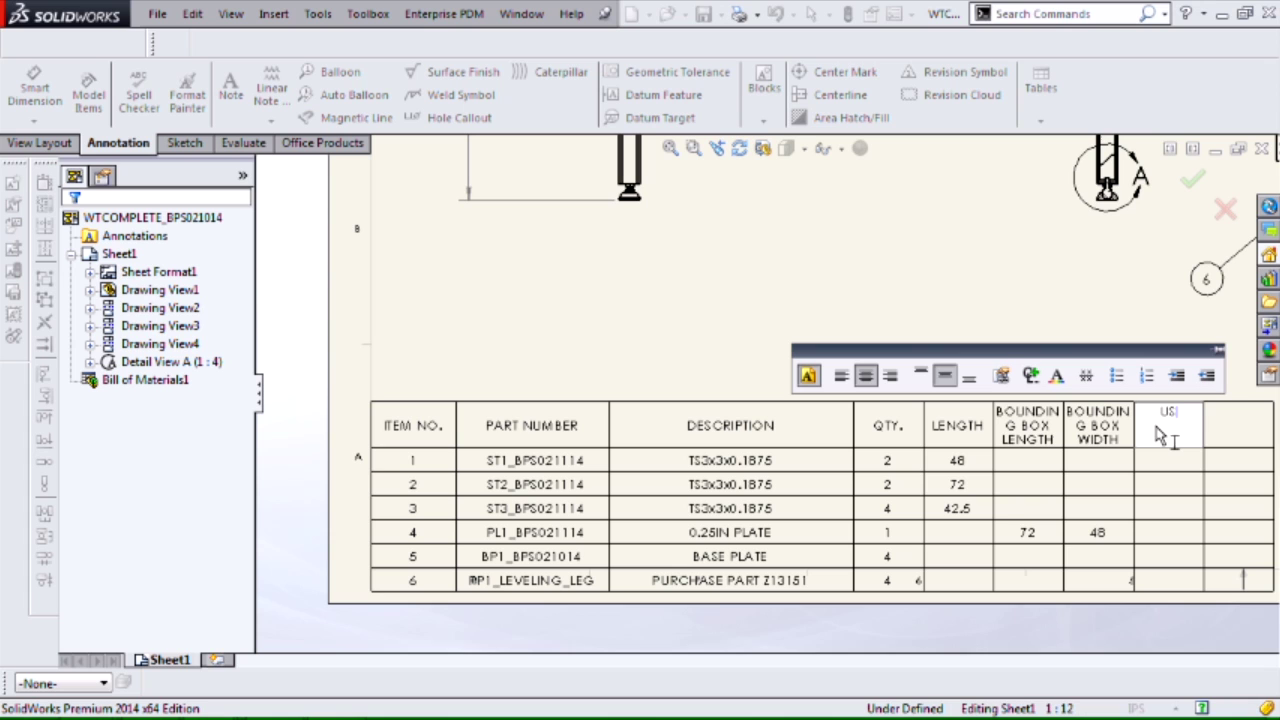
text(AGE)
click(1225, 432)
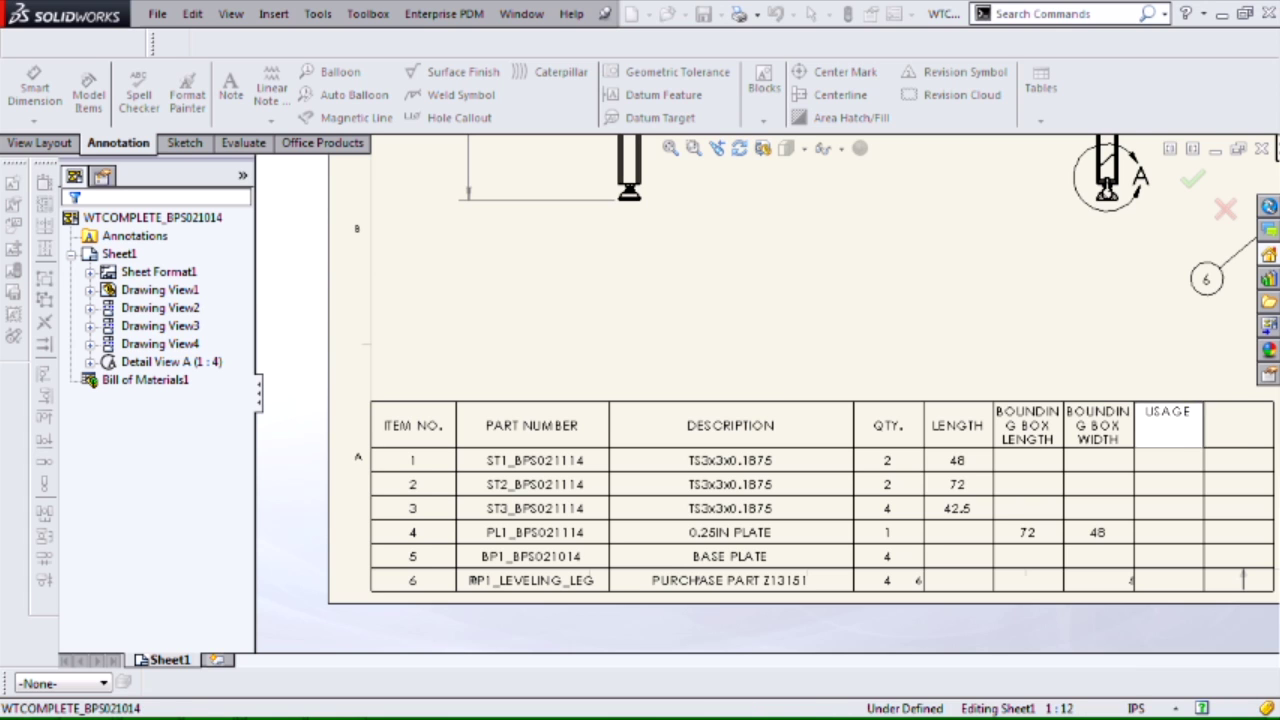
- Title the header cell right of USAGE as UM
double_click(1225, 432)
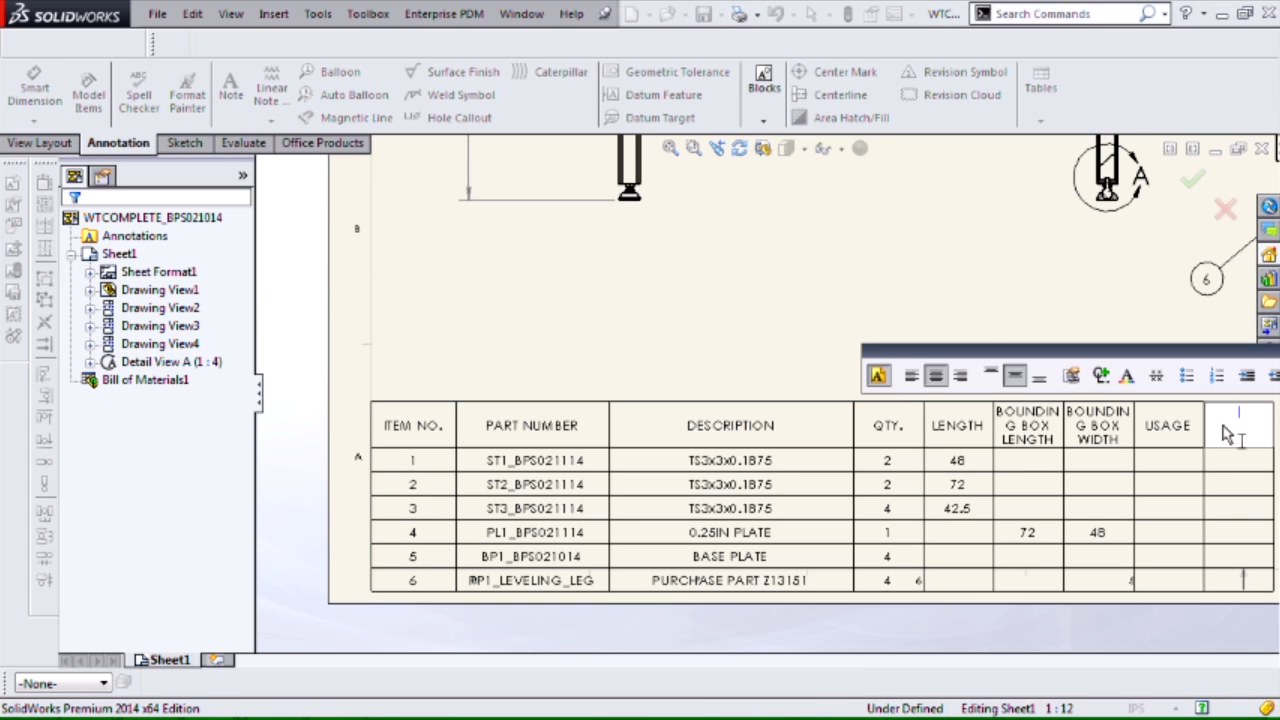
text(UM)
click(1235, 432)
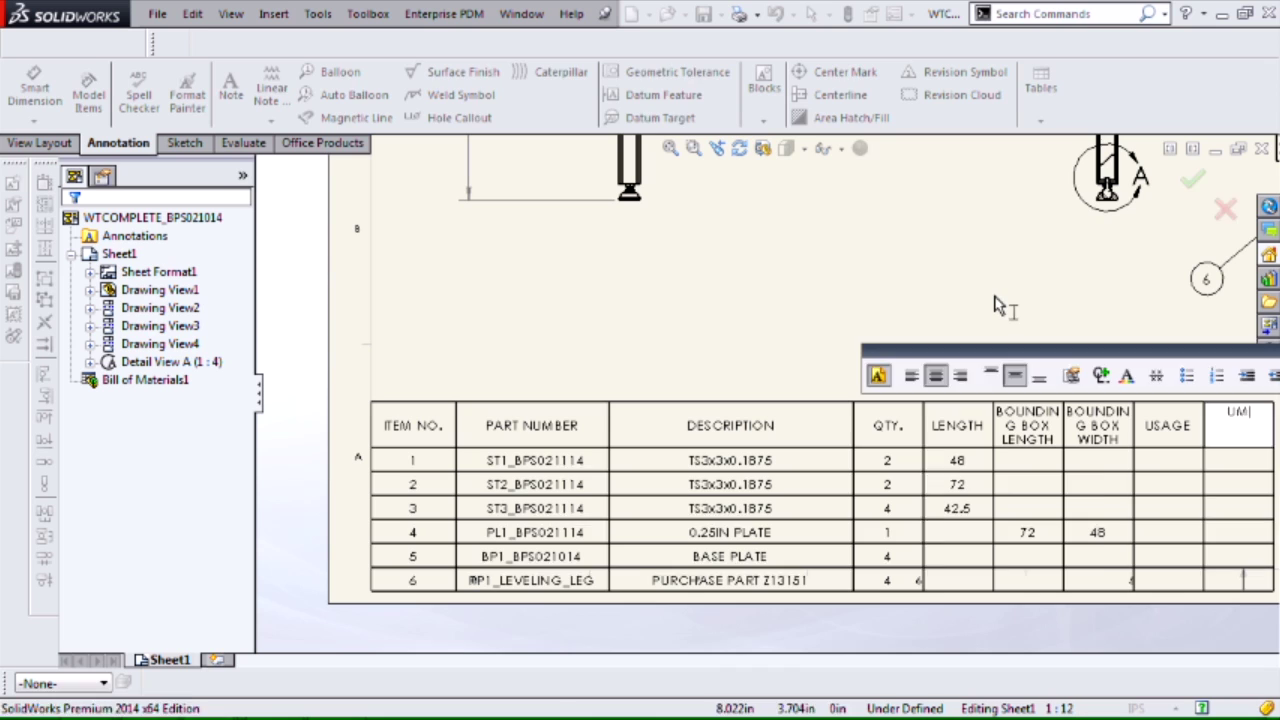
click(998, 310)
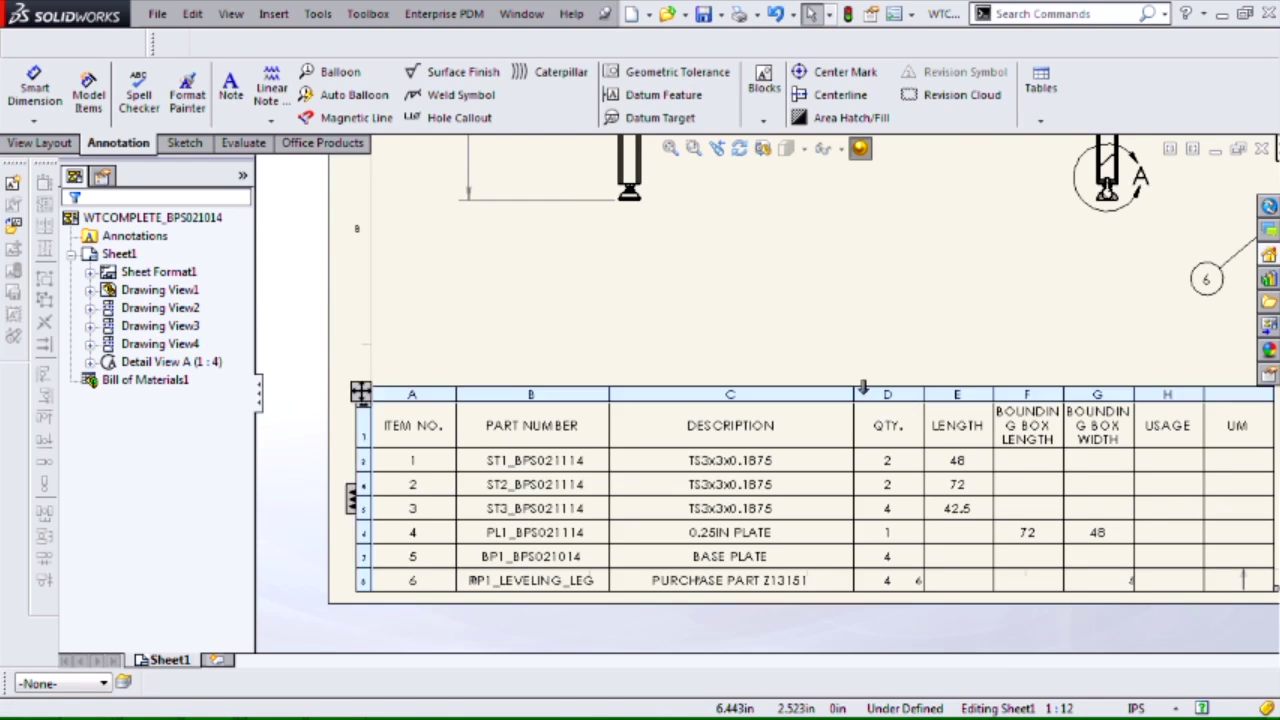
- Autofit the Description and QTY. columns and widen the Bounding Box Length column
mouse_move(855, 396)
double_click(853, 394)
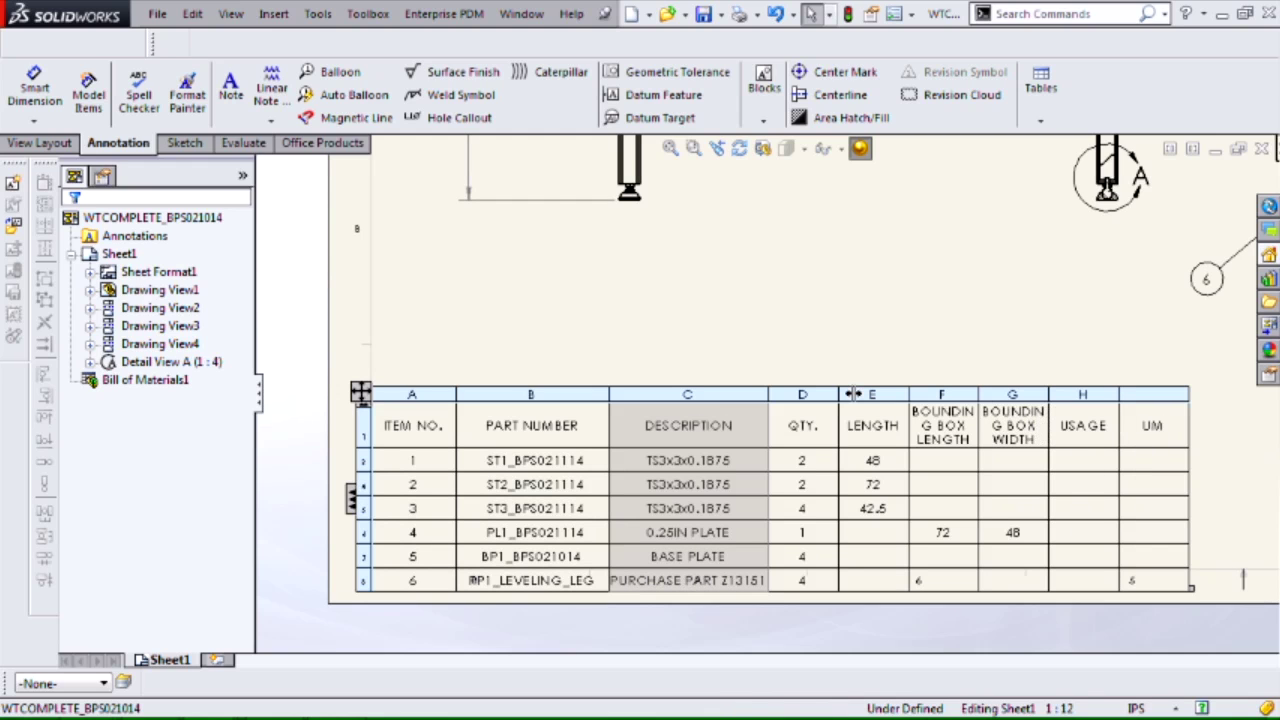
double_click(838, 394)
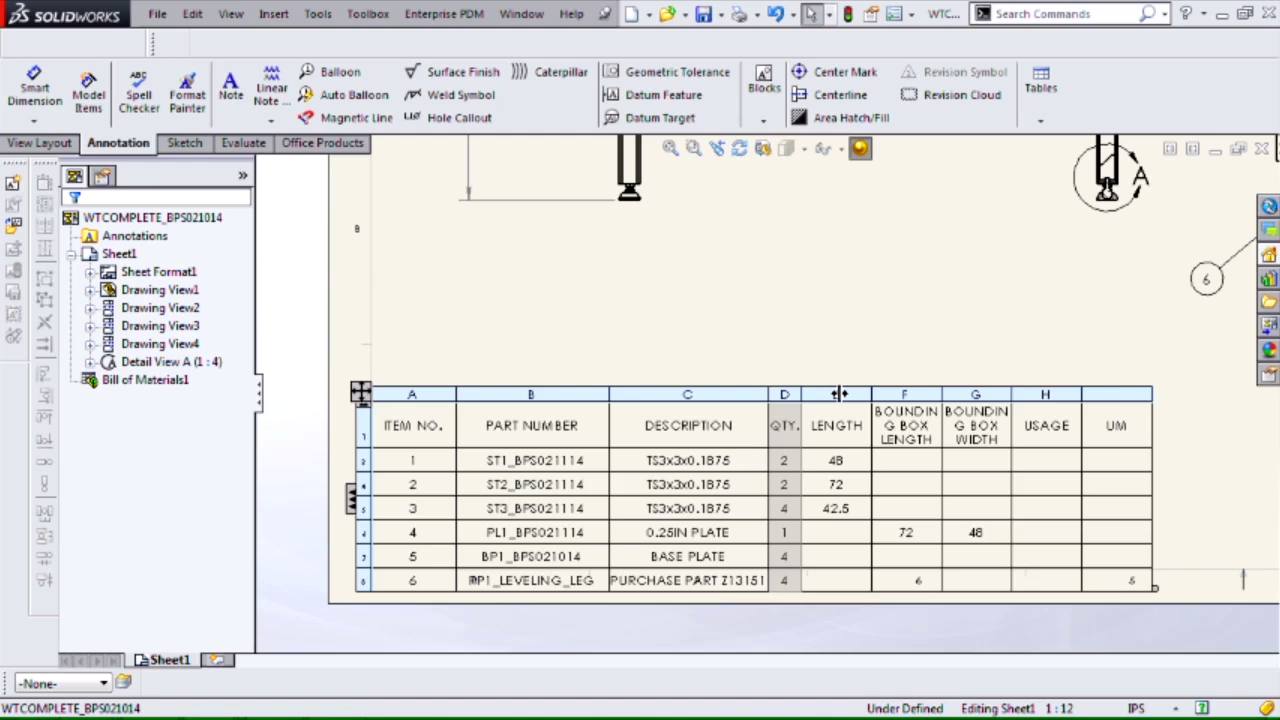
double_click(943, 395)
drag(955, 395, 985, 393)
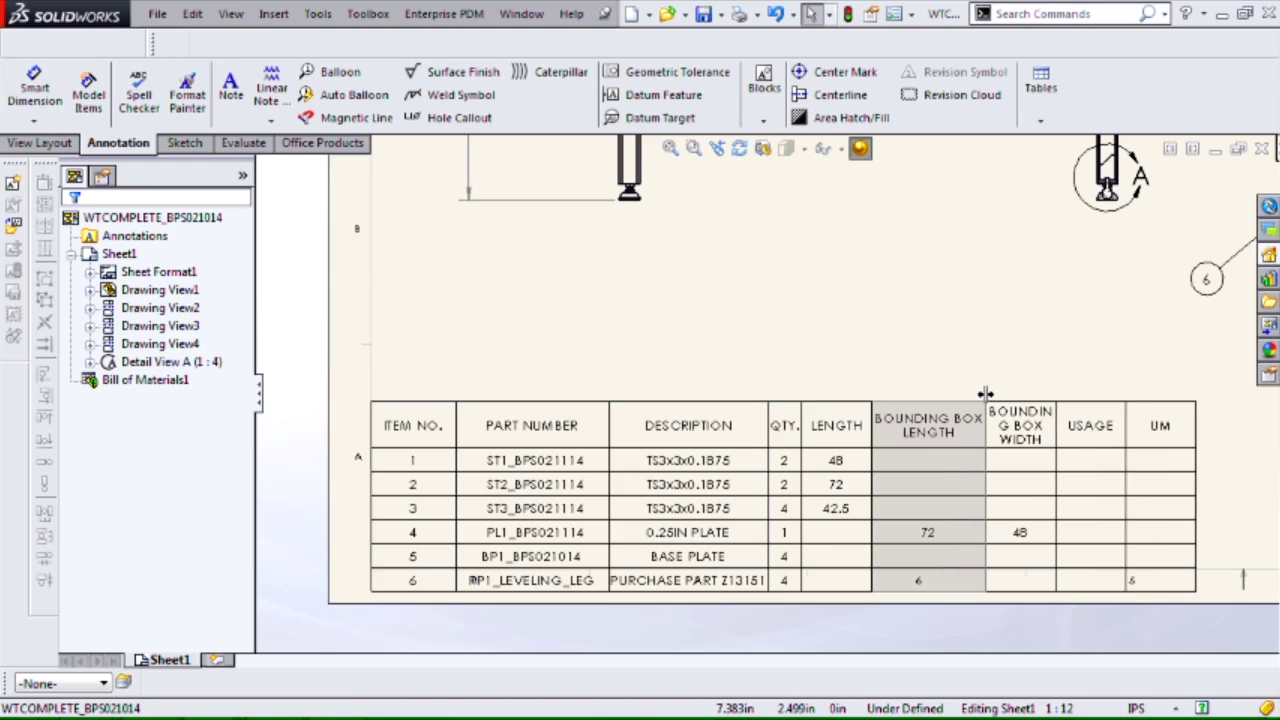
double_click(980, 394)
click(974, 394)
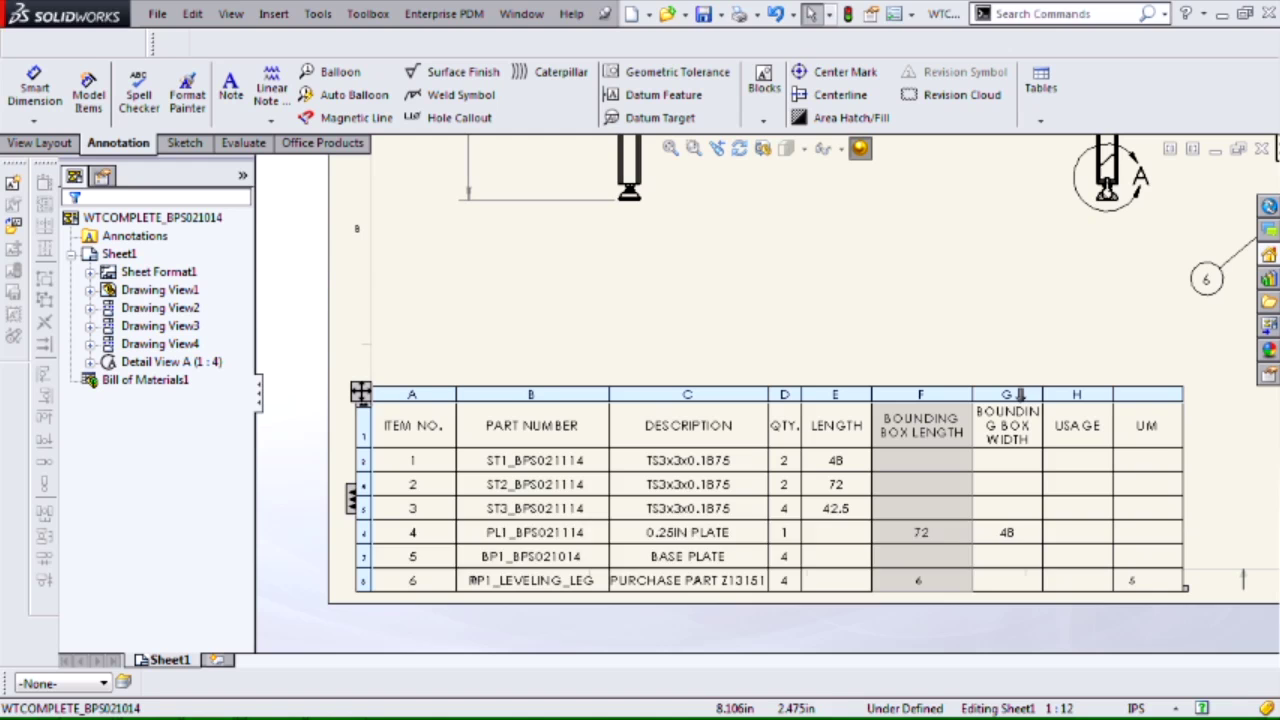
- Widen the Bounding Box Width column and shift the BOM slightly up the sheet
double_click(1042, 394)
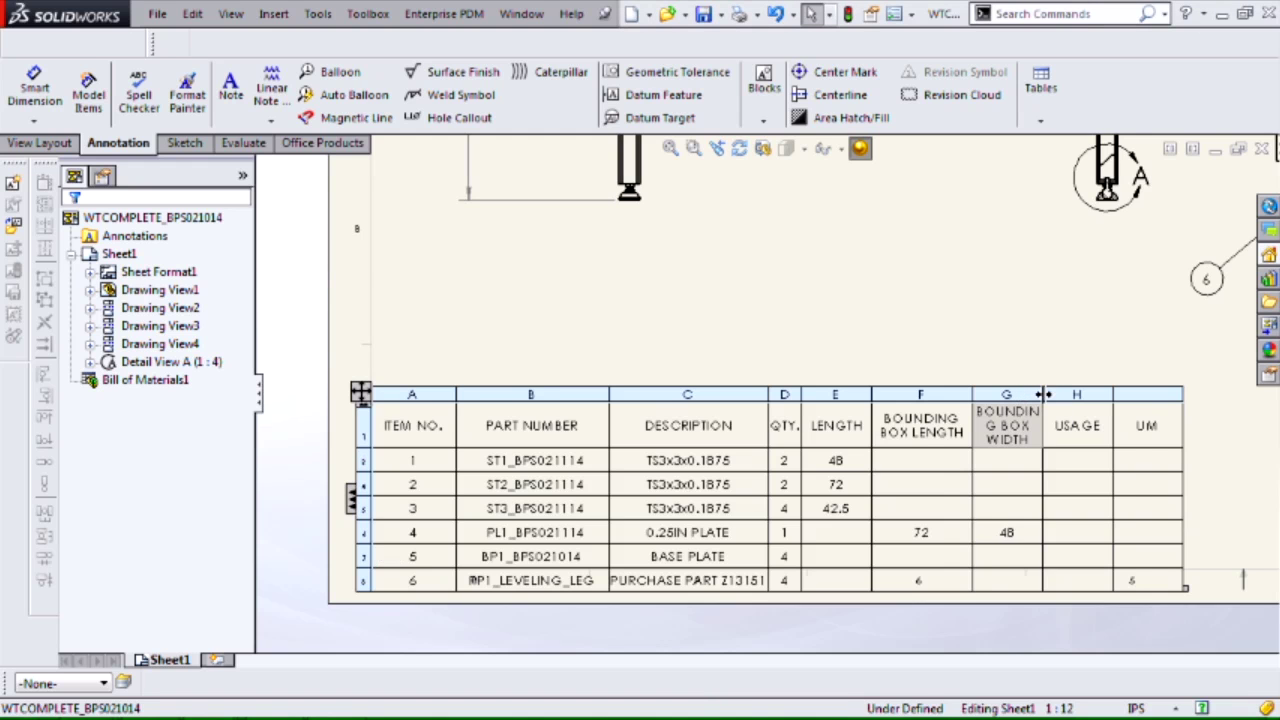
drag(1064, 393, 1070, 392)
click(1070, 392)
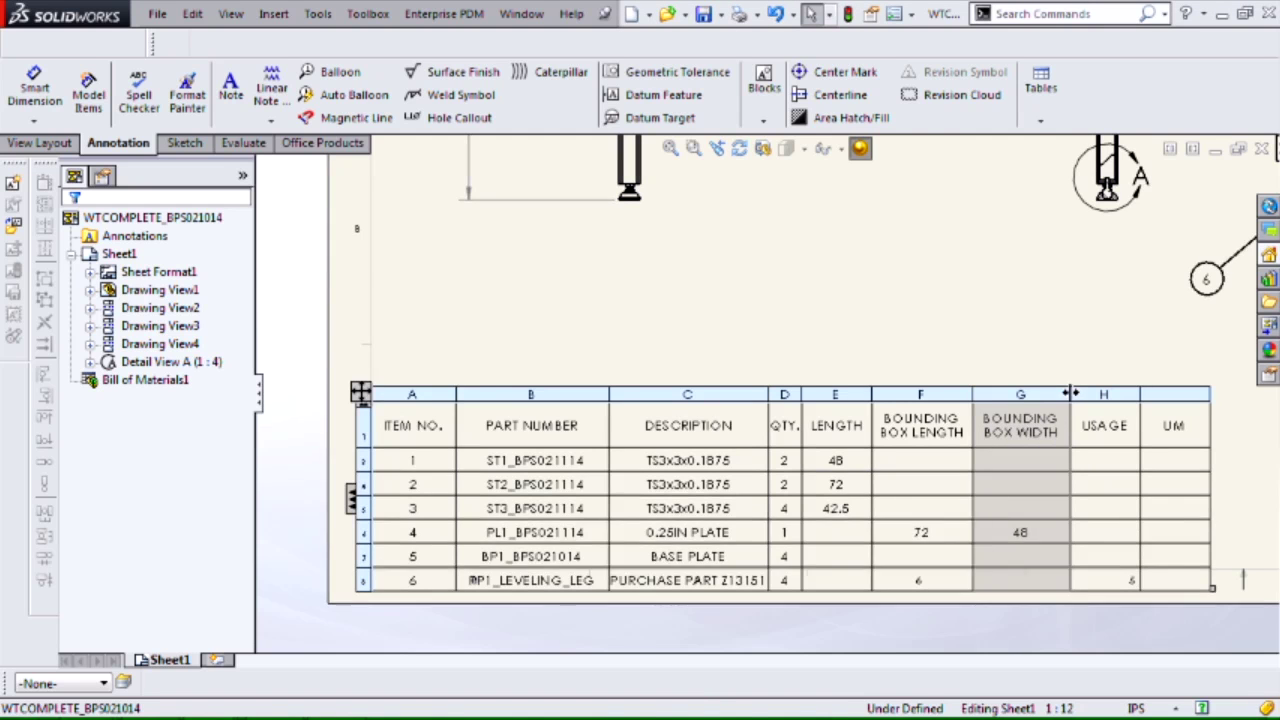
mouse_move(358, 392)
mouse_down()
mouse_move(434, 360)
mouse_move(368, 378)
mouse_up()
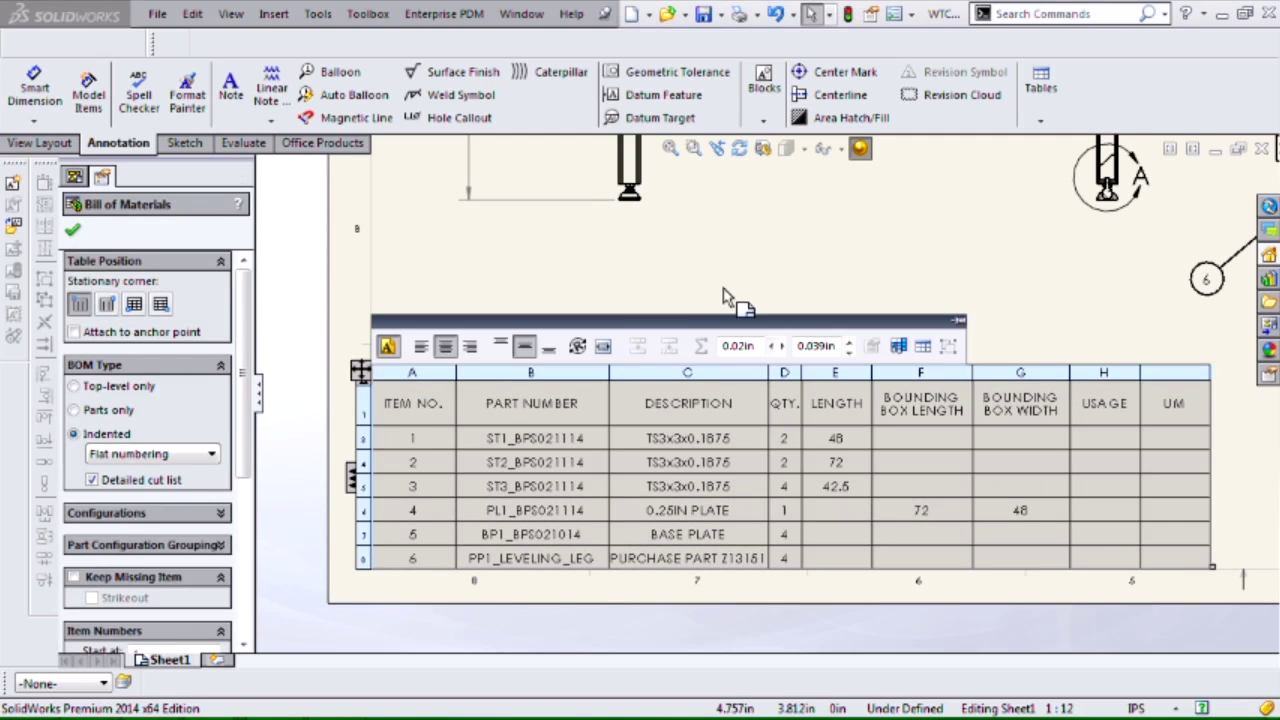
click(727, 297)
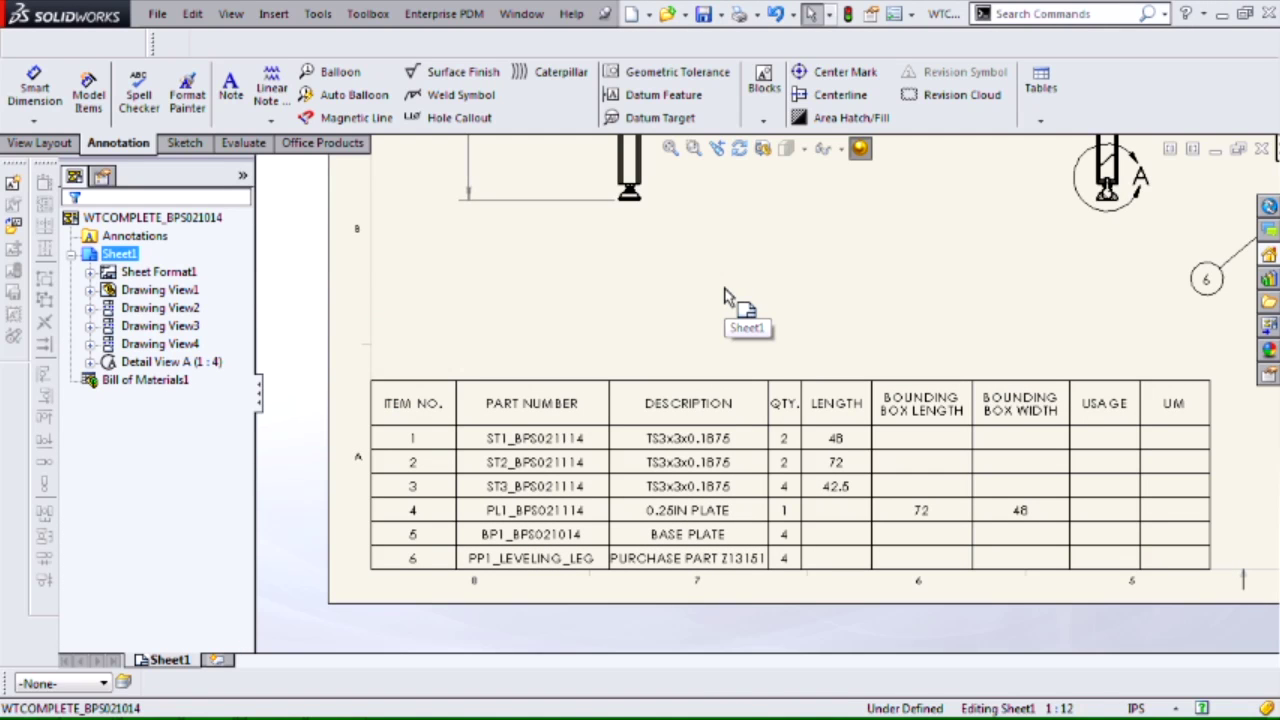
mouse_move(1103, 363)
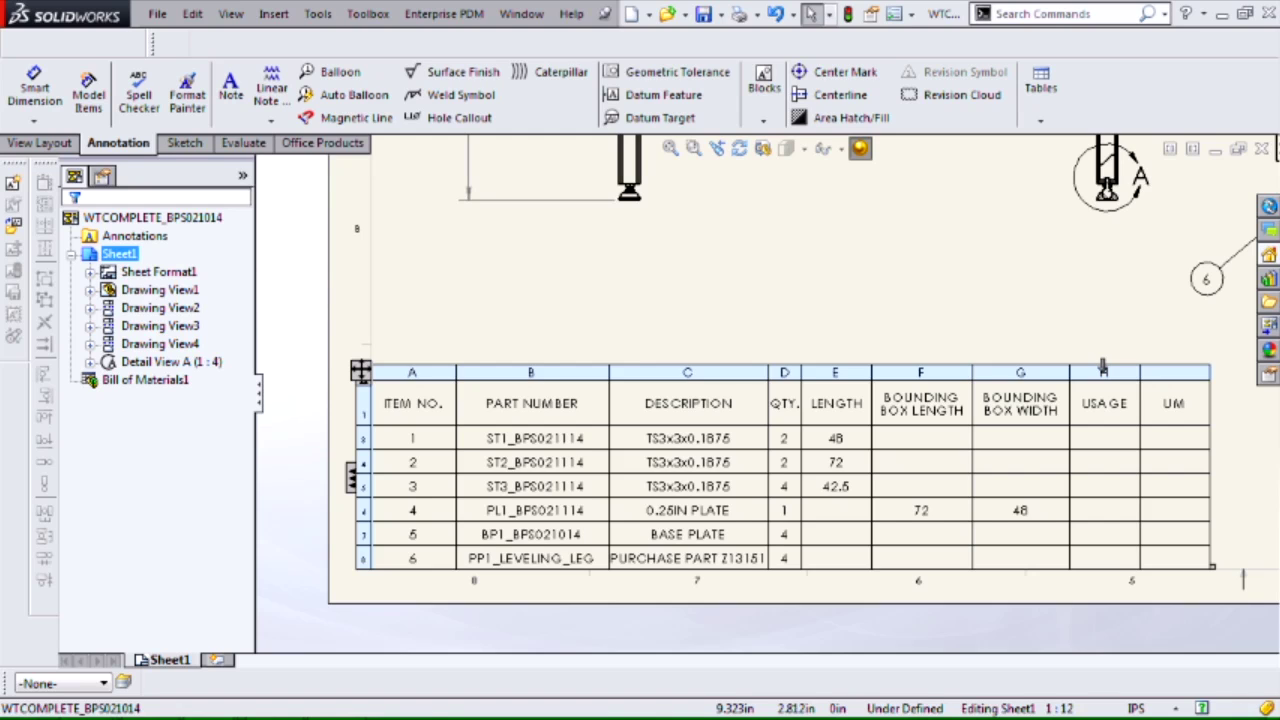
- Start a USAGE column equation with IF('LENGTH'>0; as the condition
click(1103, 366)
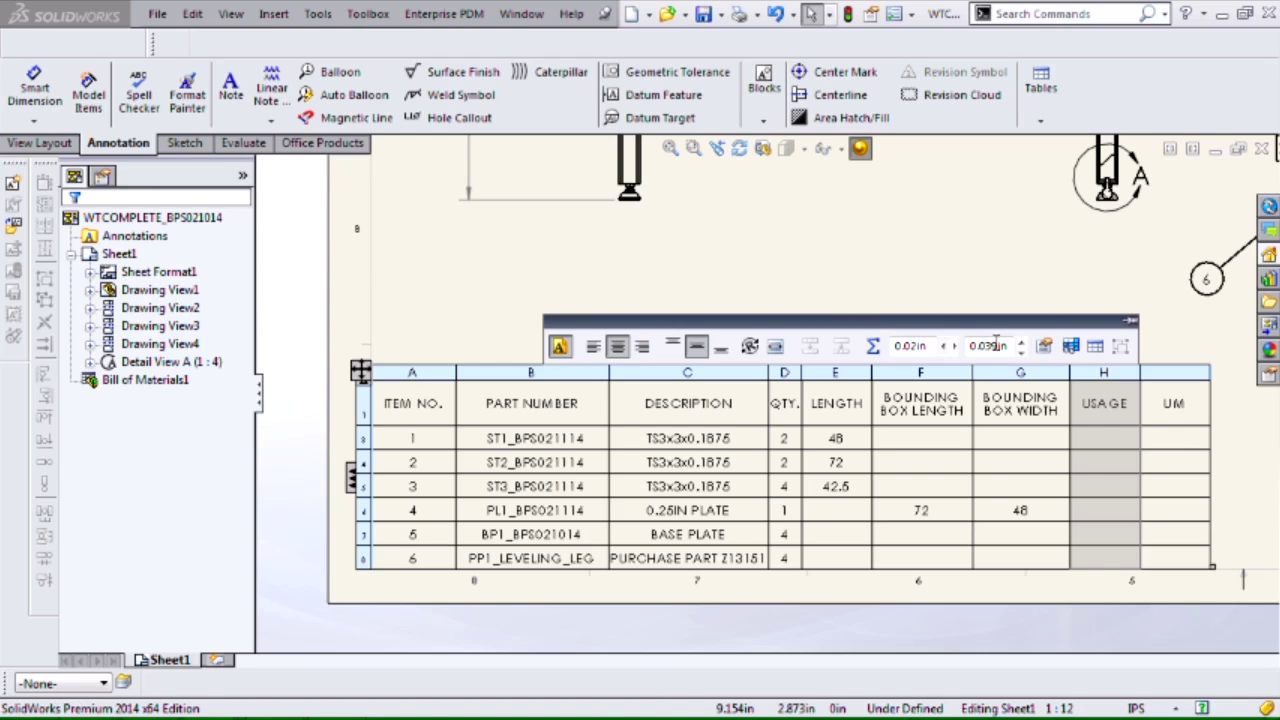
click(873, 346)
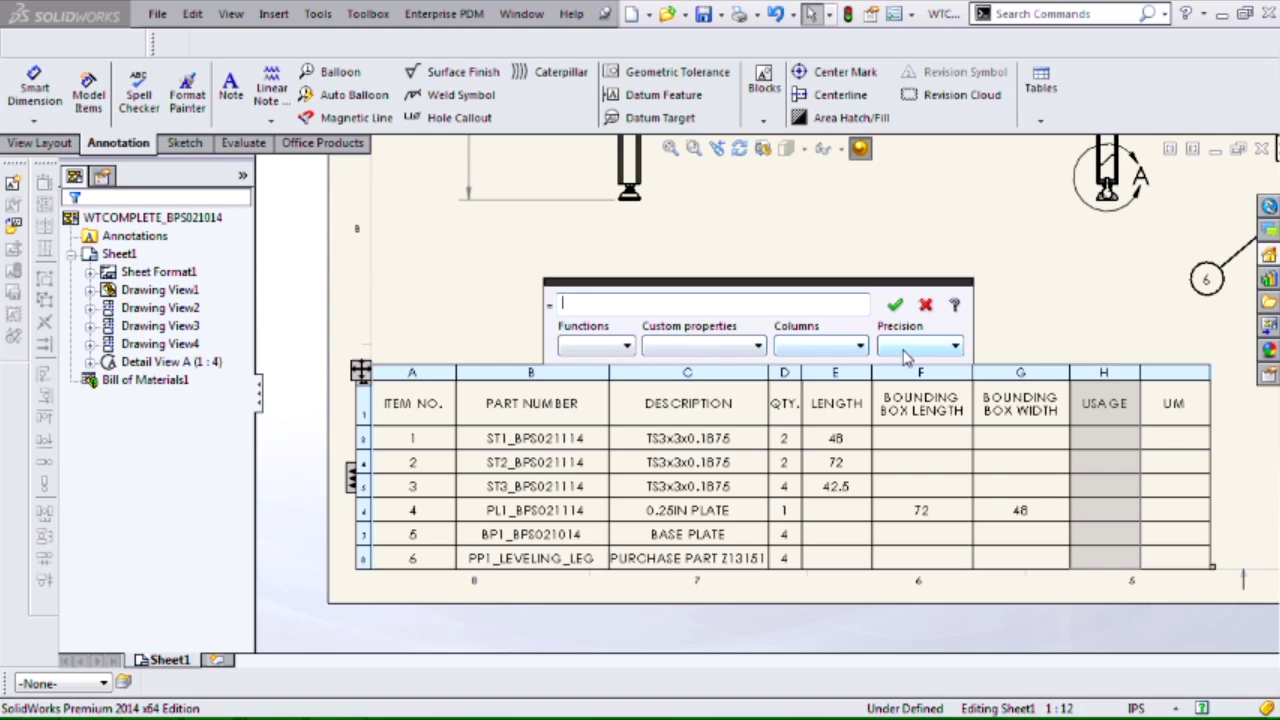
click(607, 350)
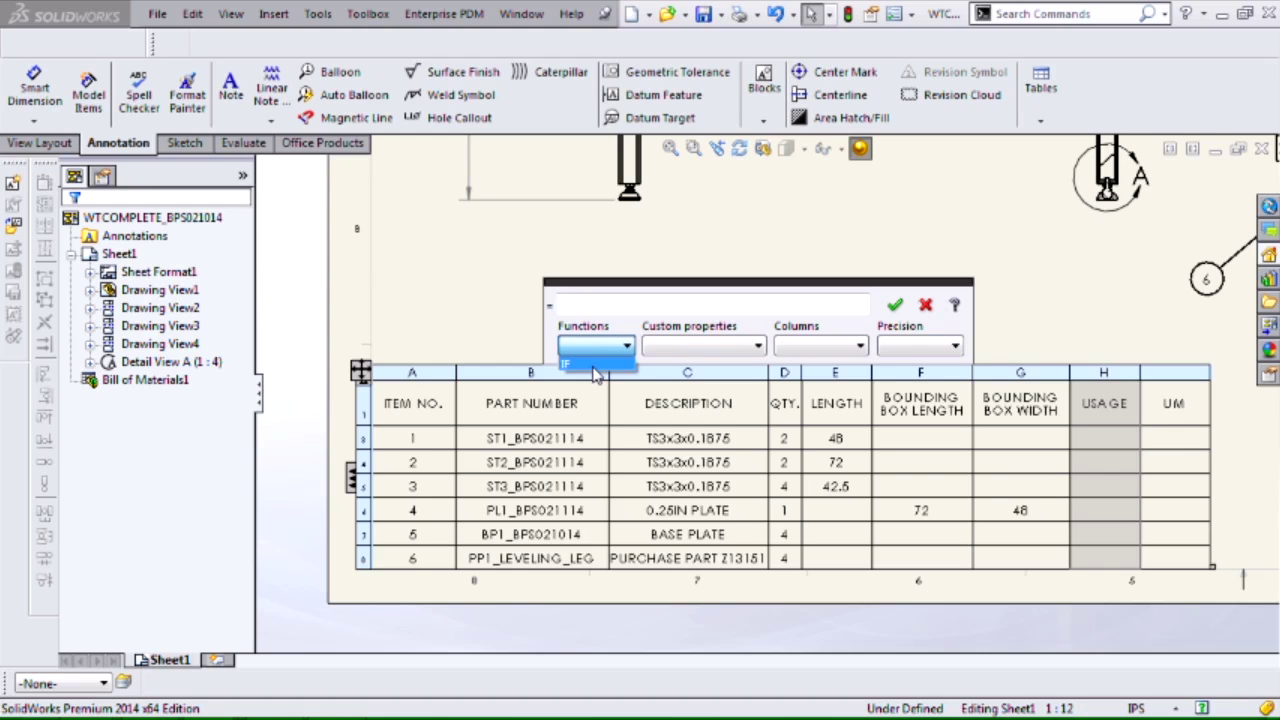
click(593, 364)
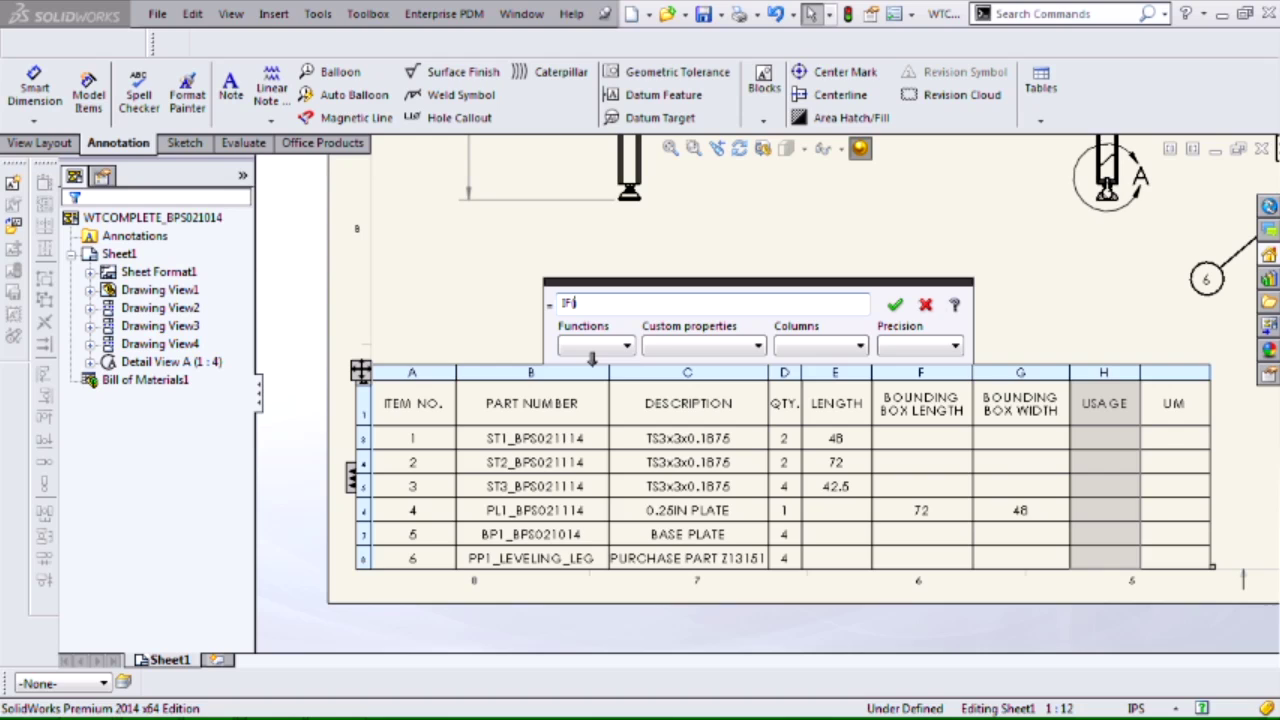
click(858, 346)
click(812, 415)
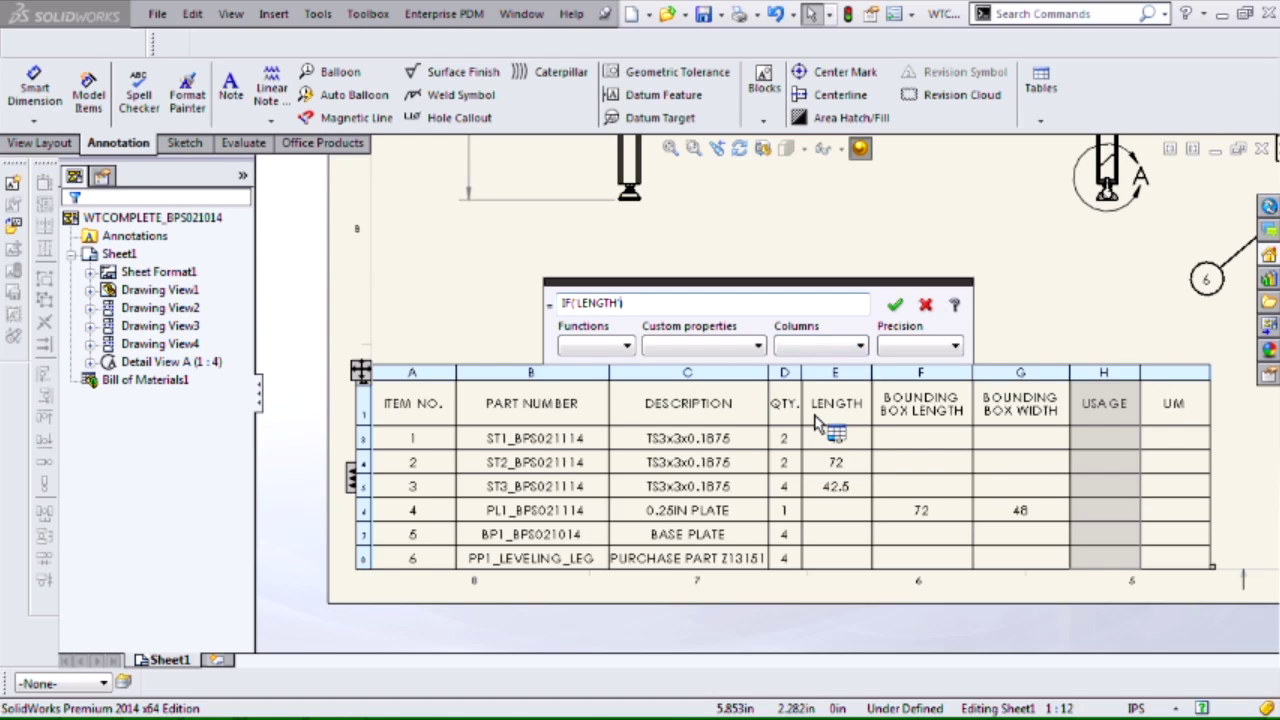
text(>0;)
- Add 'LENGTH'*'QTY.'; as the IF's true result
click(859, 347)
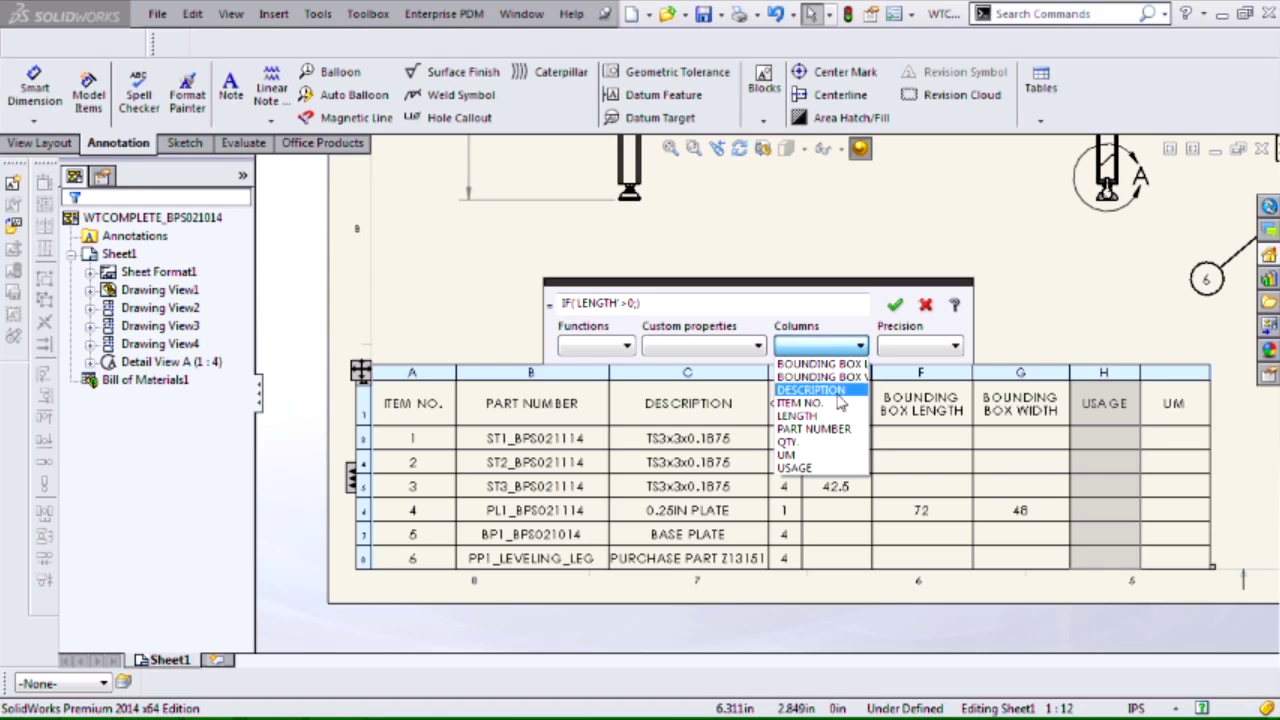
click(819, 417)
text(*)
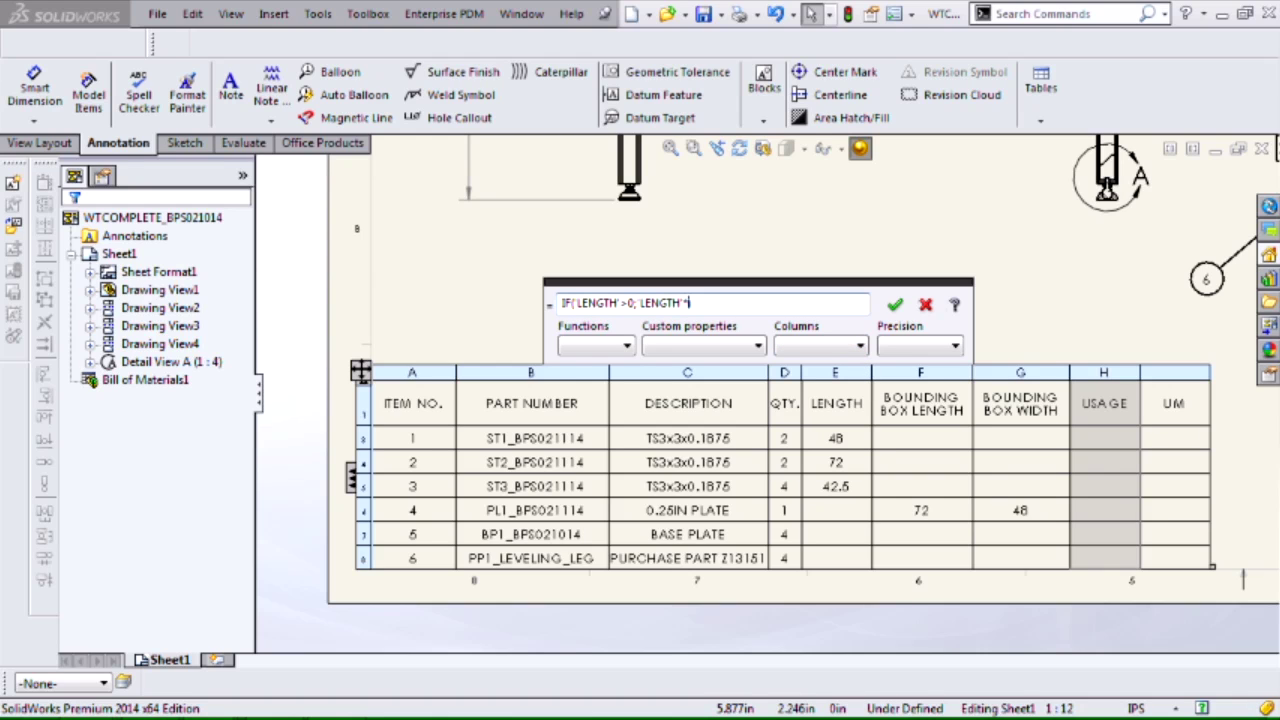
click(843, 346)
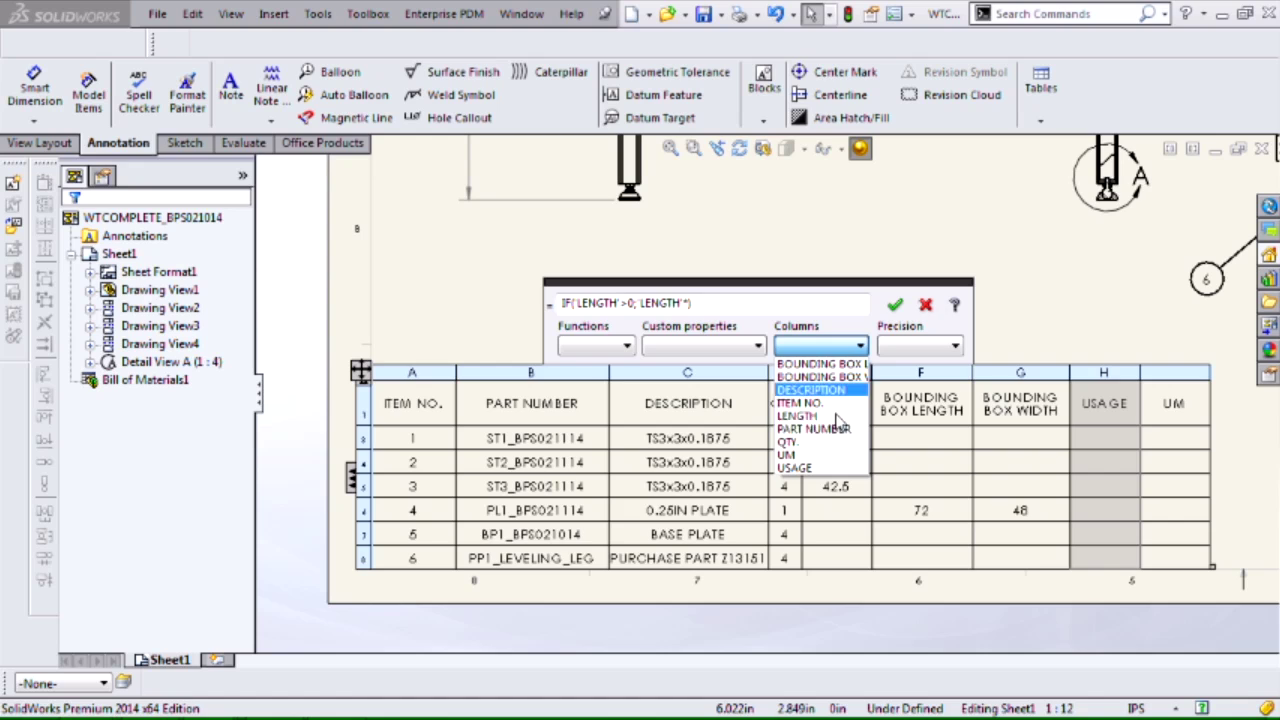
click(829, 443)
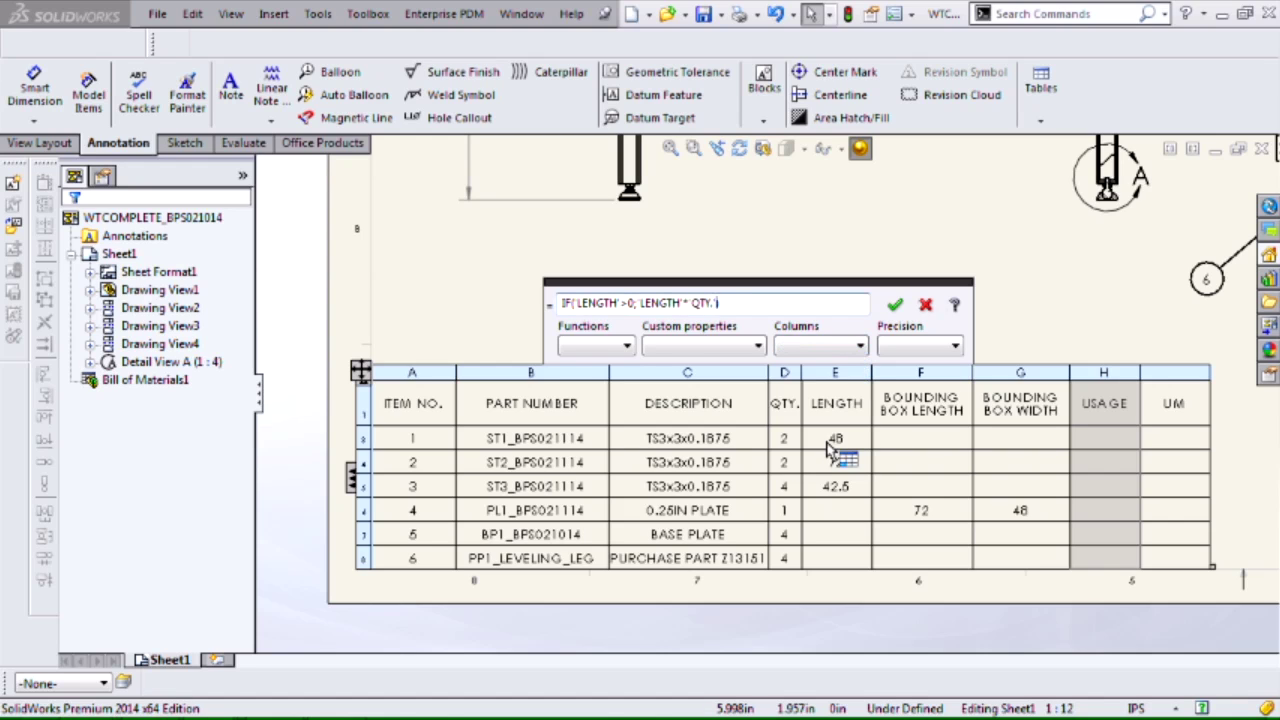
text(;)
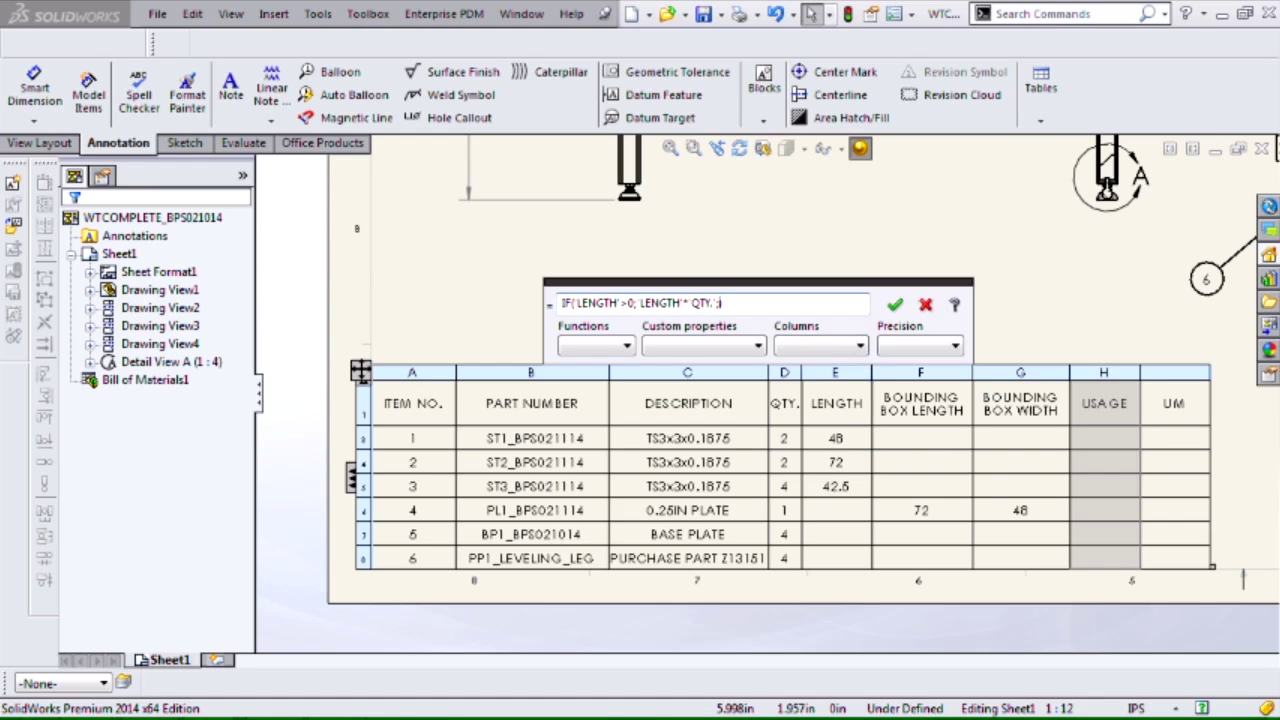
- Nest a second IF with a bounding-box >0 condition and BOUNDING BOX LENGTH result
click(615, 343)
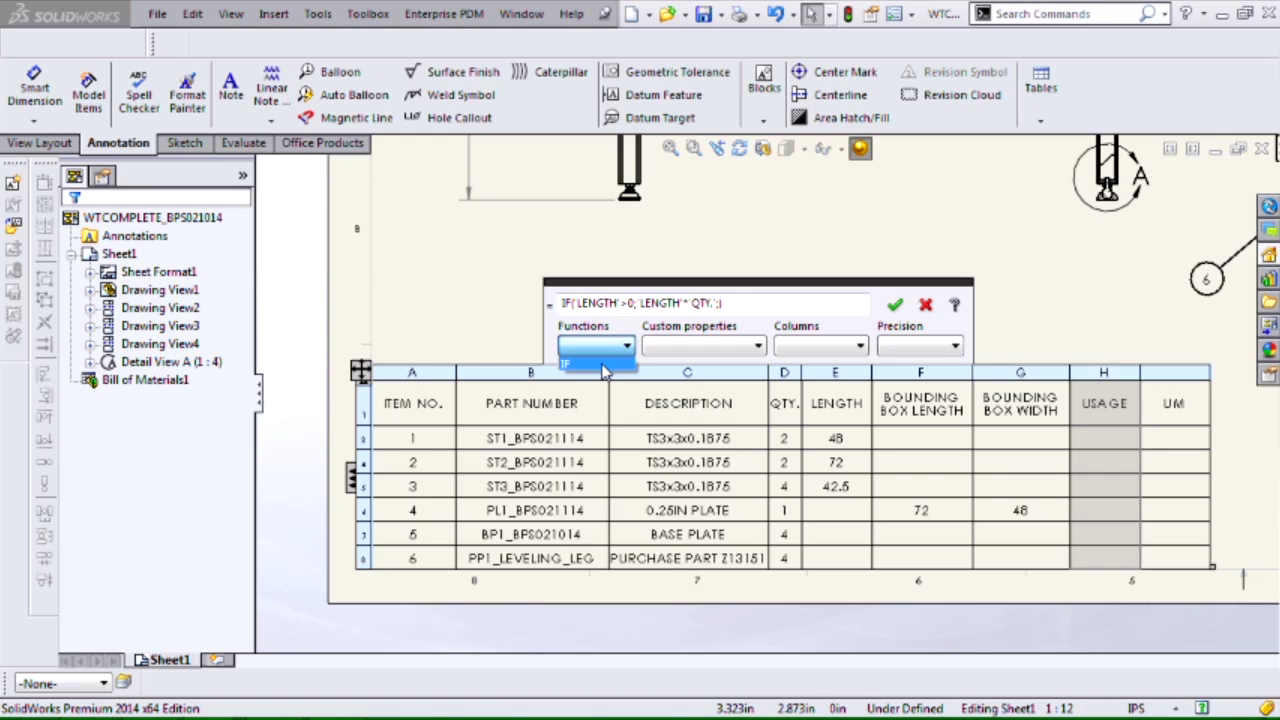
click(603, 366)
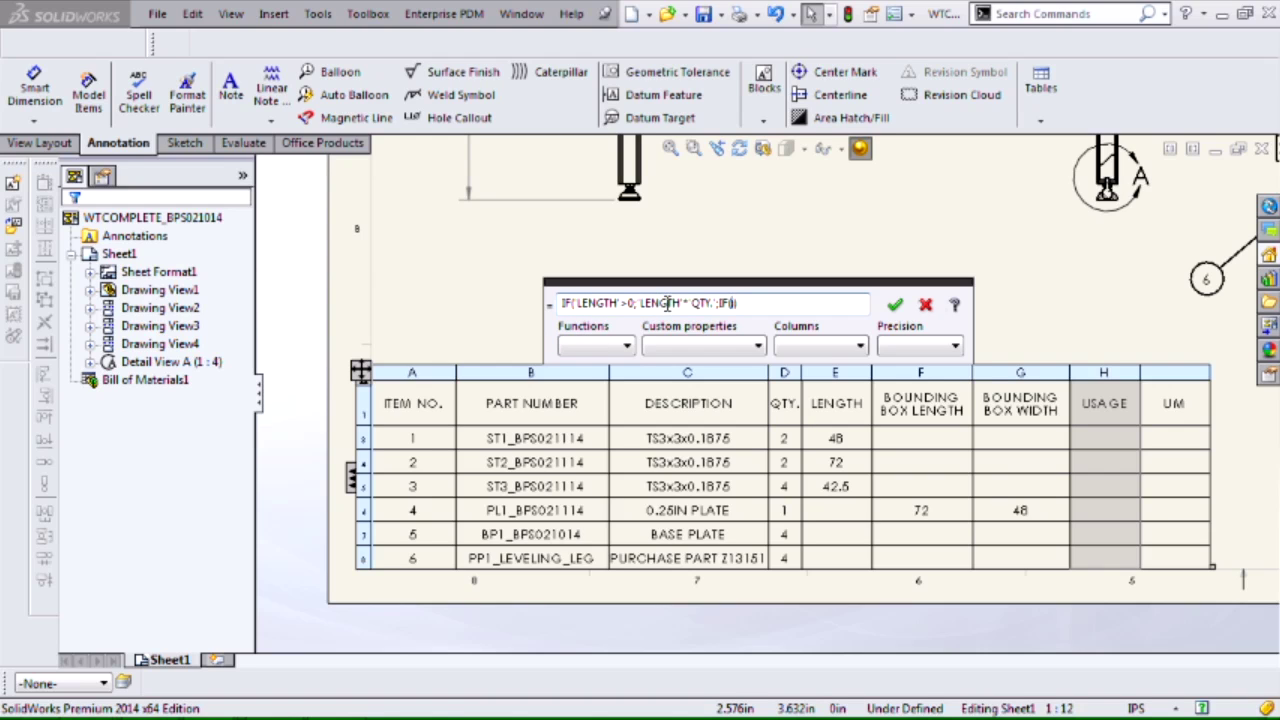
click(838, 345)
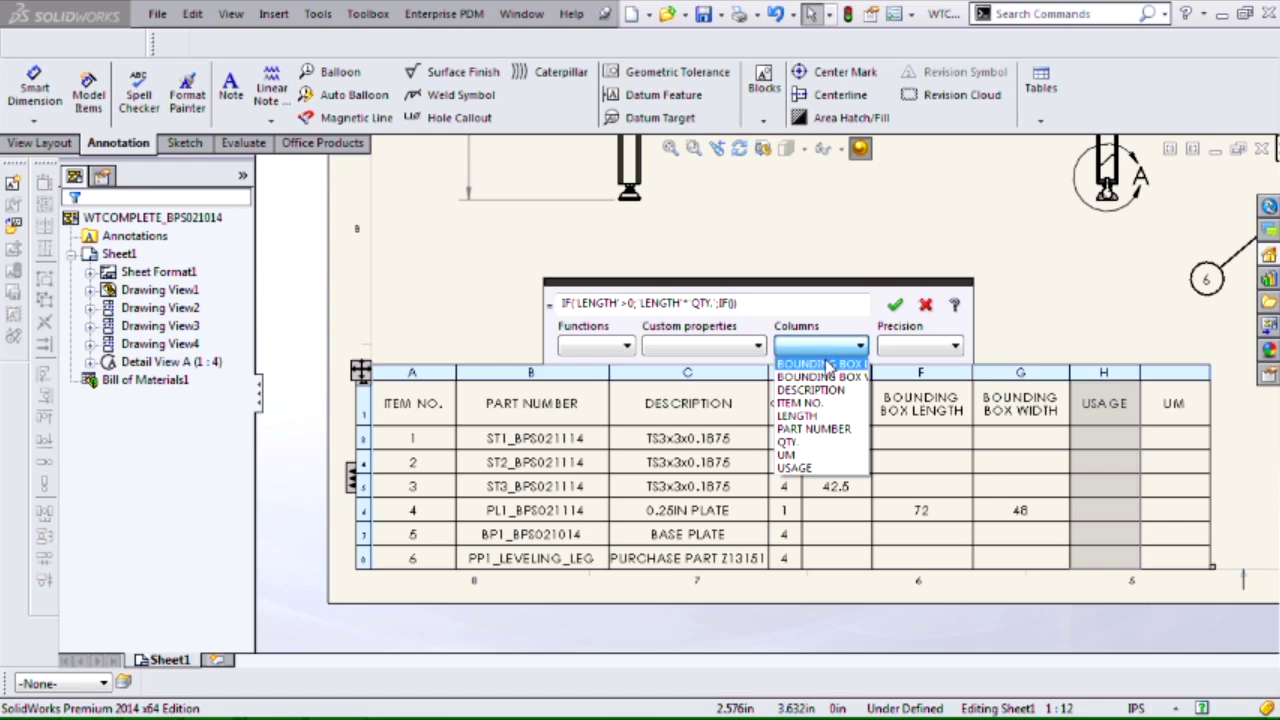
click(823, 377)
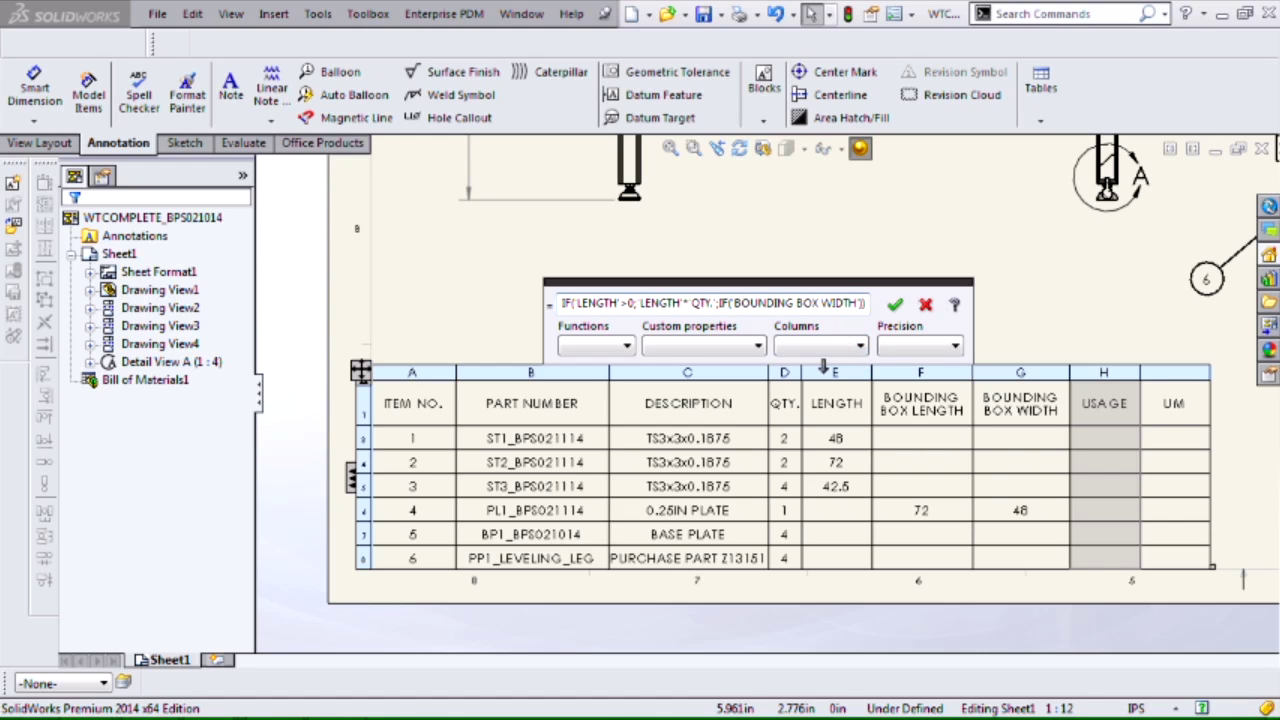
text(>0)
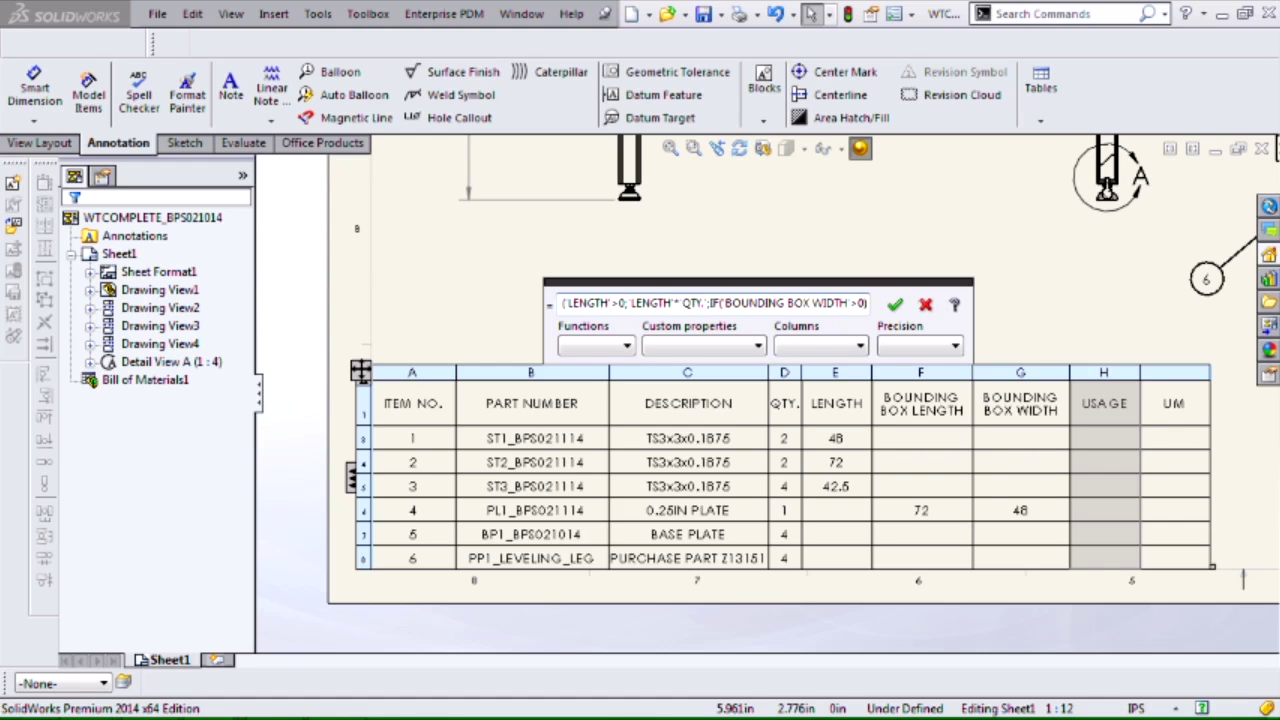
text(;)
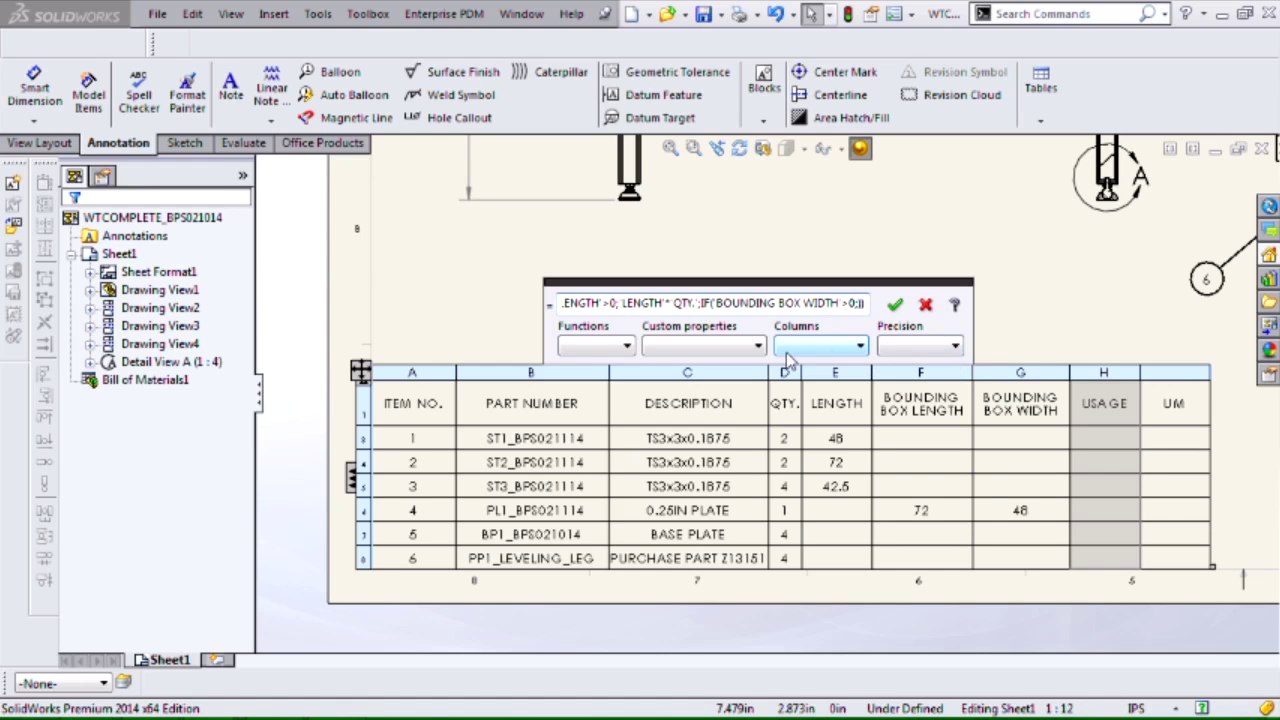
click(821, 350)
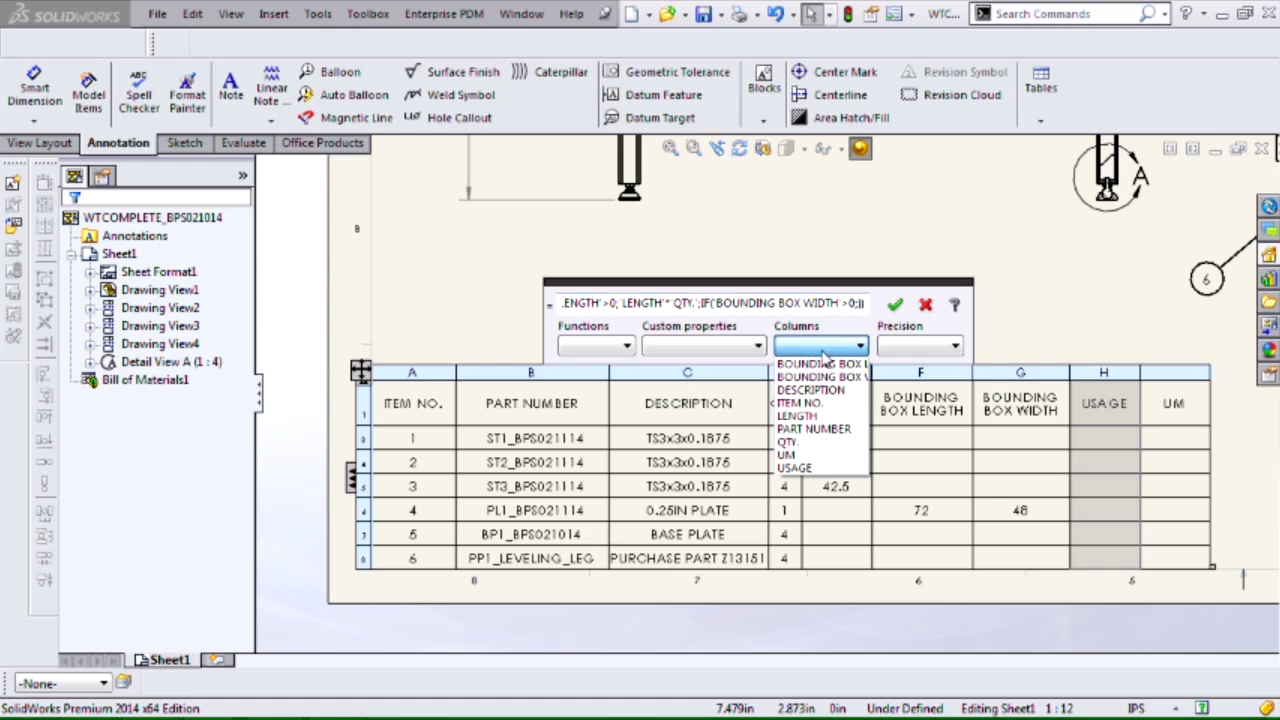
click(823, 364)
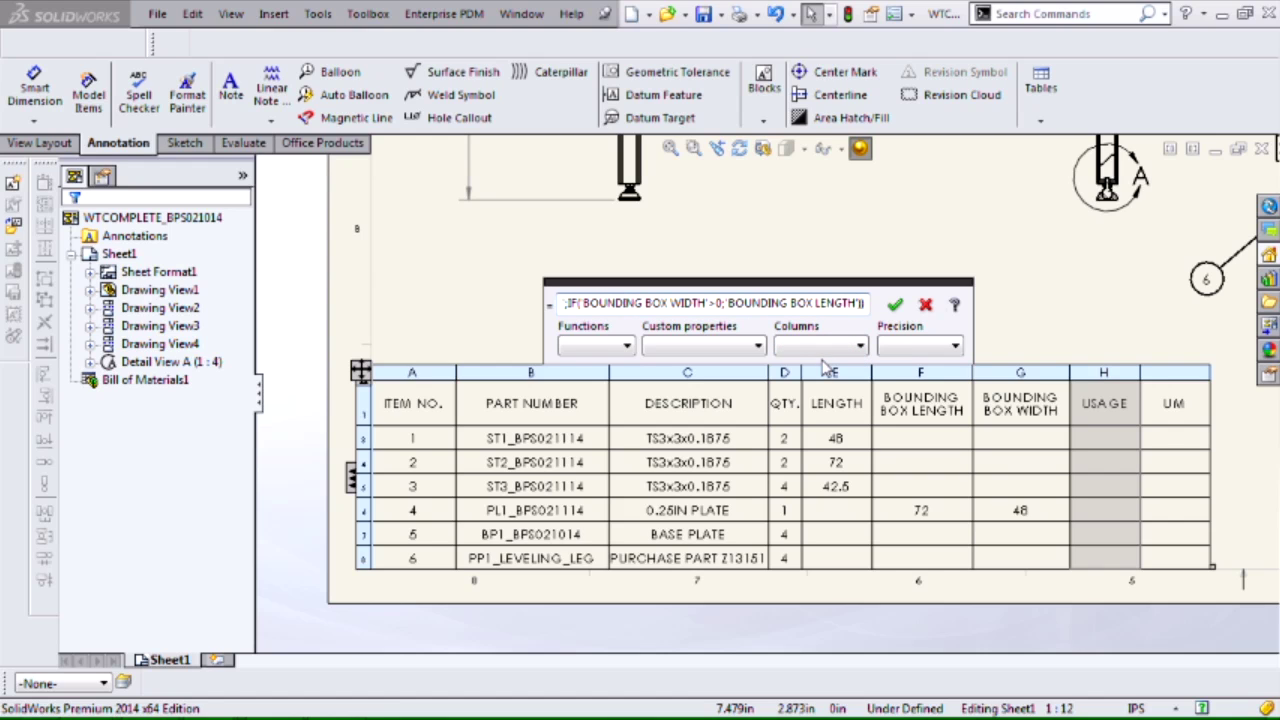
text(;)
- Finish the formula with BOUNDING BOX WIDTH, * and / QTY. terms and apply it
click(860, 346)
click(857, 378)
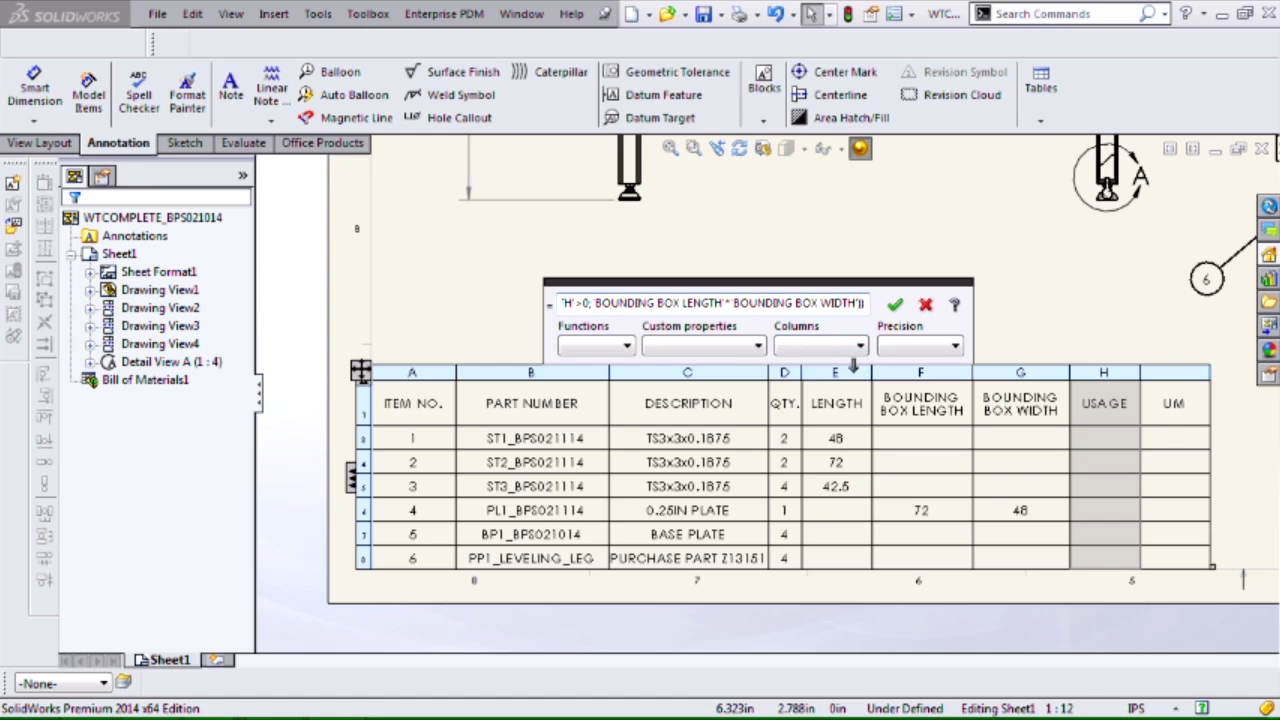
text(*)
click(860, 346)
click(829, 441)
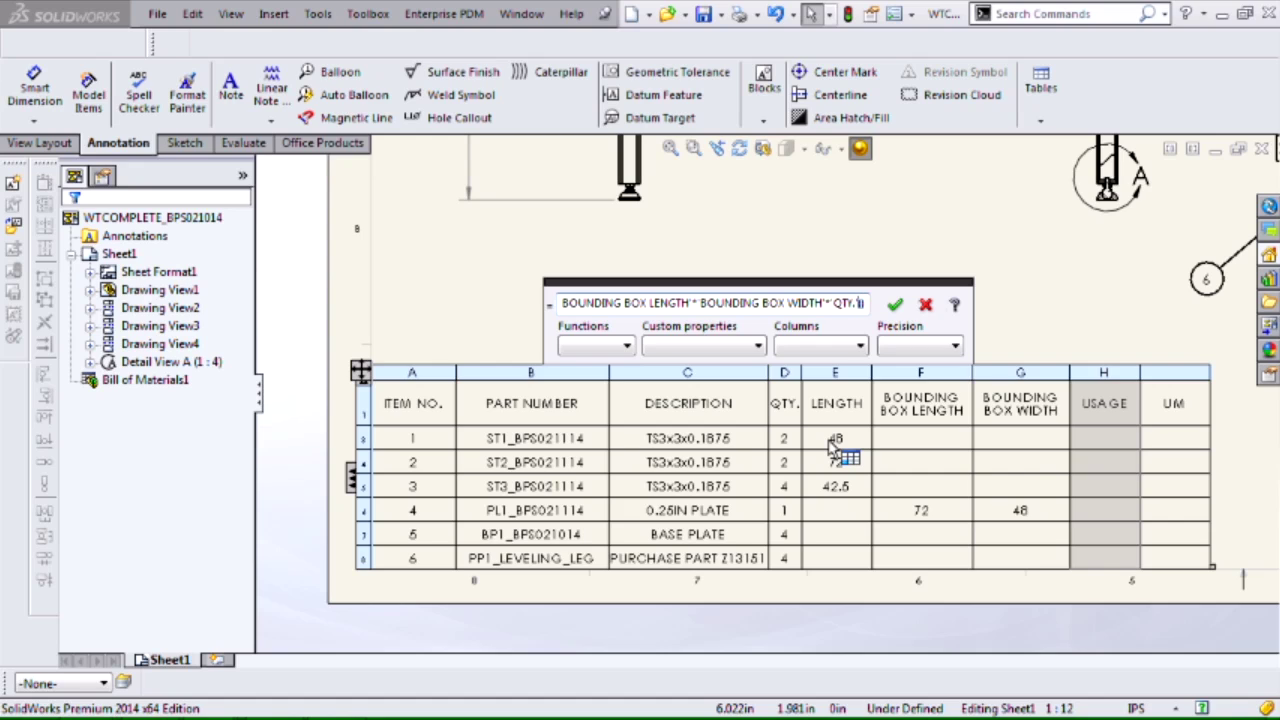
text(/)
click(859, 346)
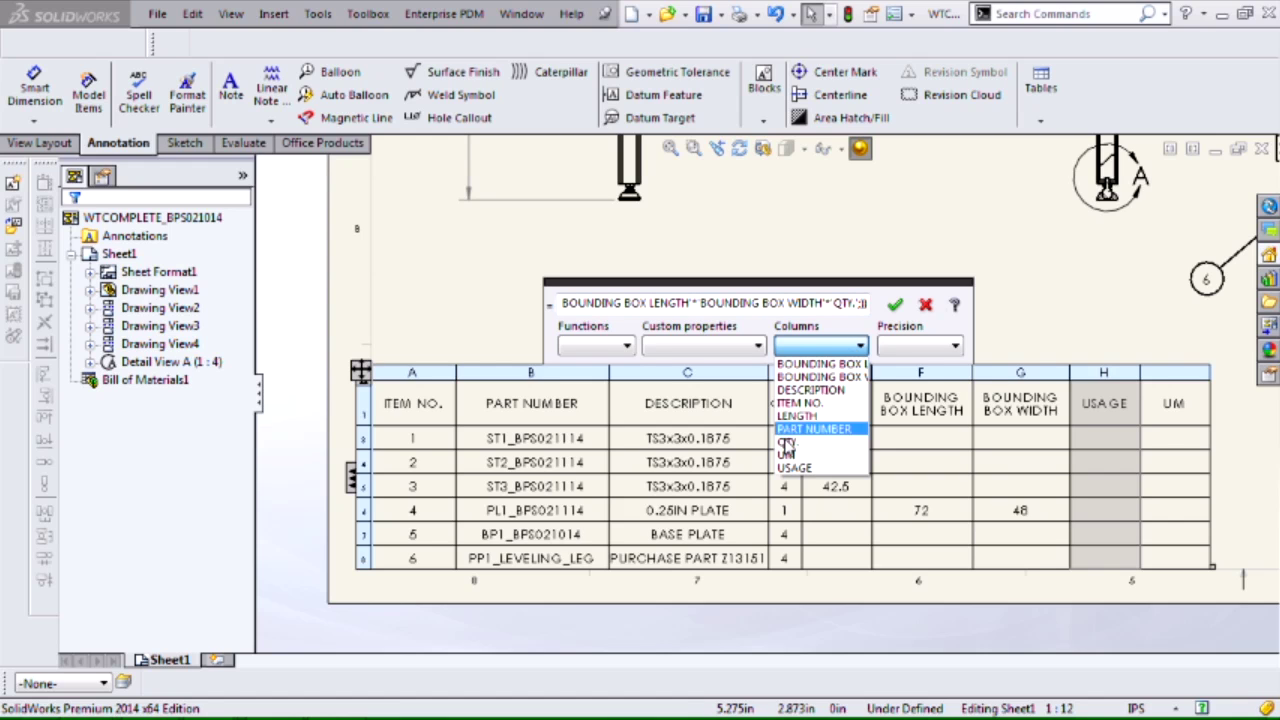
click(800, 441)
click(894, 304)
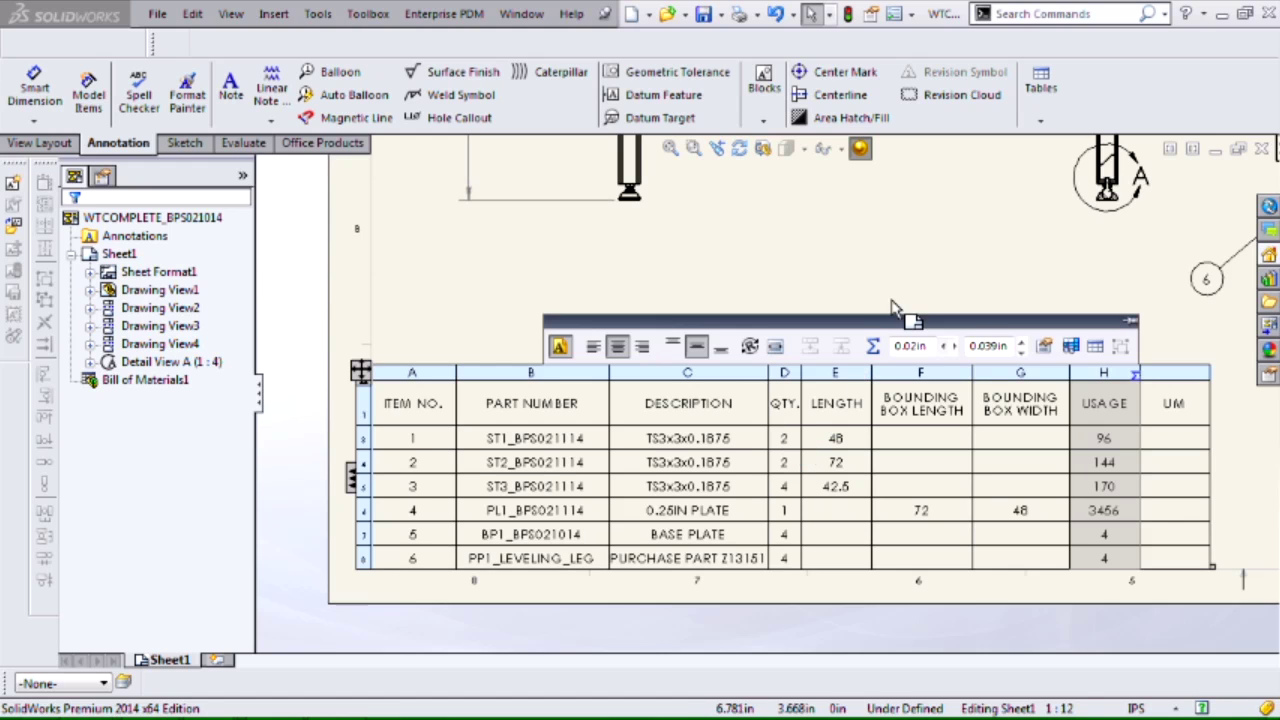
- Start a UM column equation IF('LENGTH'>0;"IN"; for the tube rows
click(1169, 368)
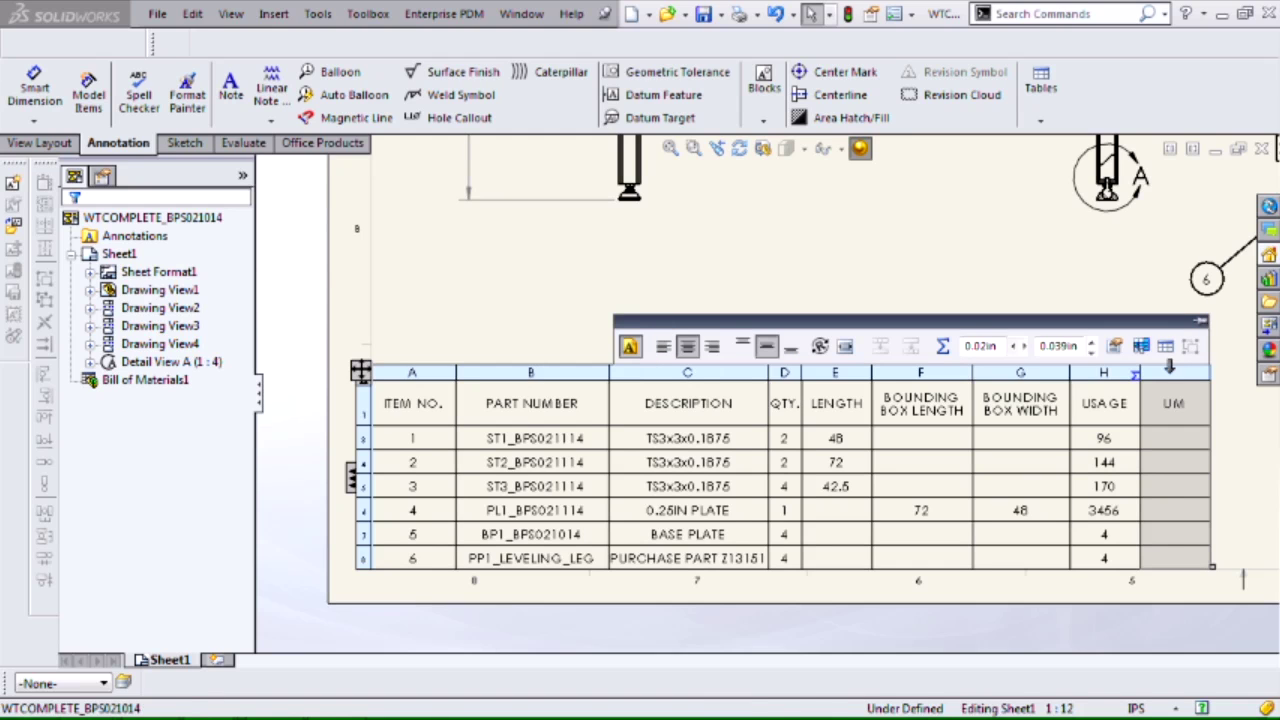
click(943, 348)
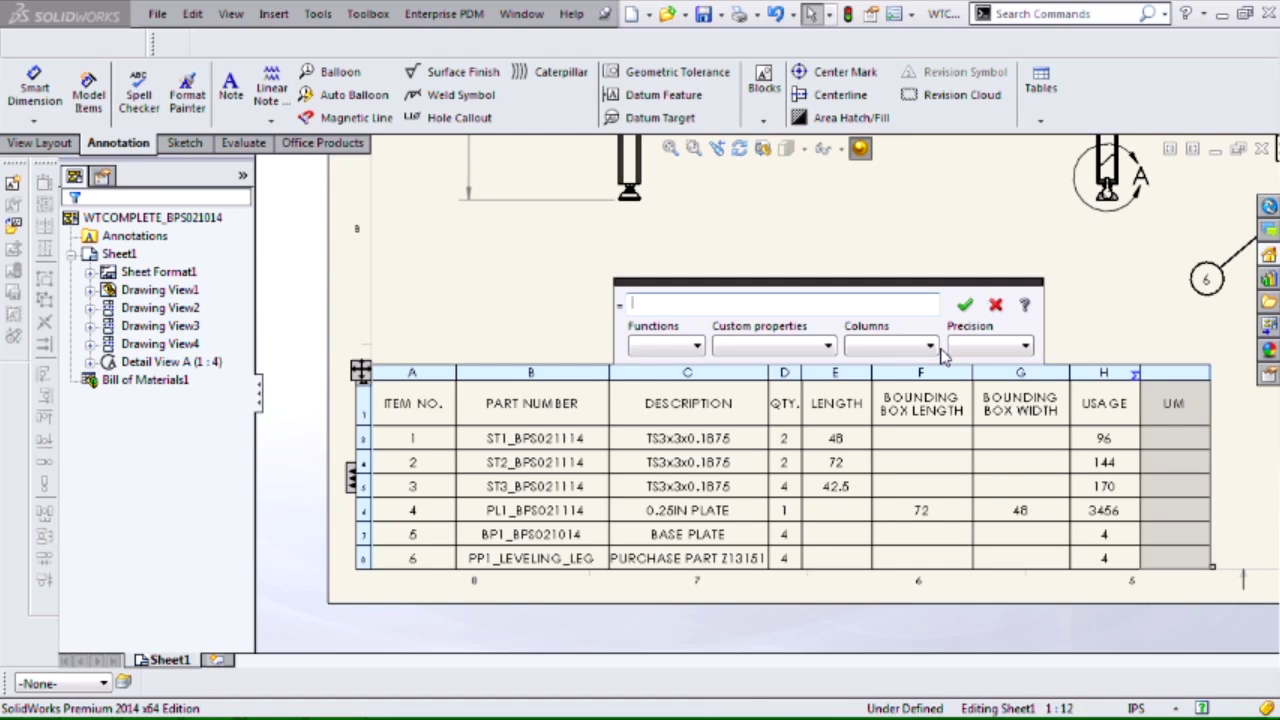
click(695, 345)
click(694, 370)
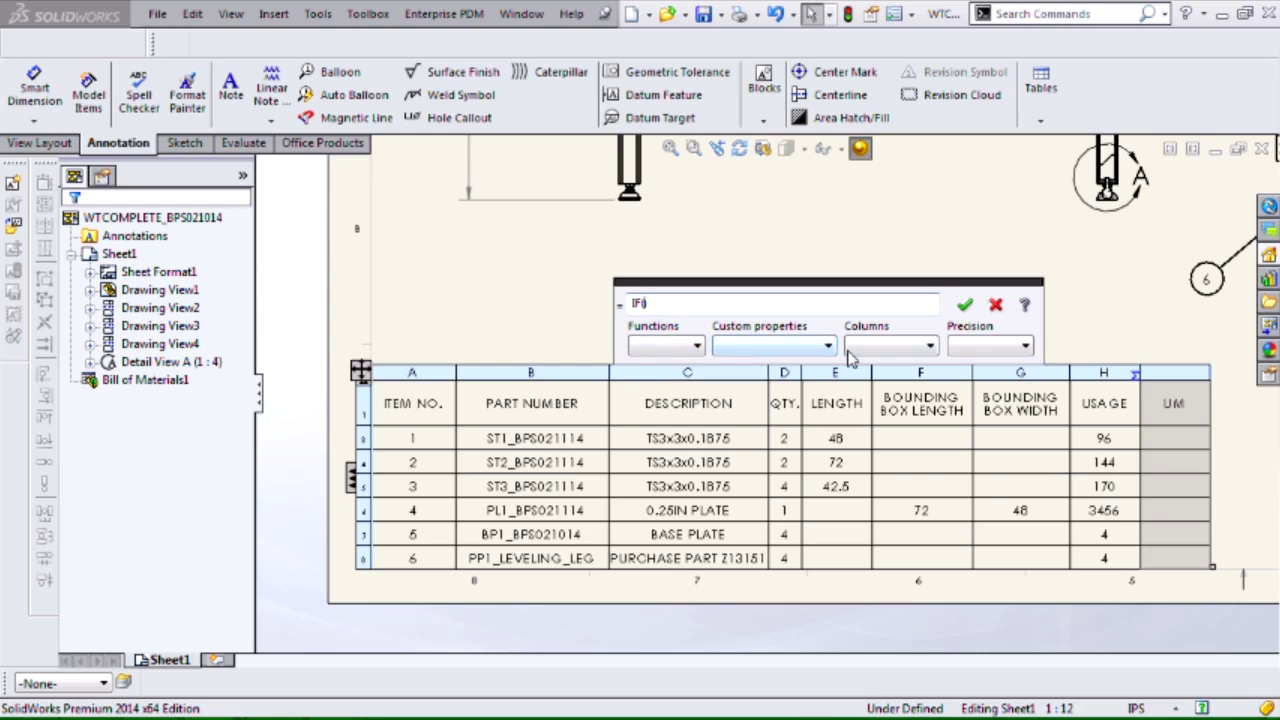
click(903, 350)
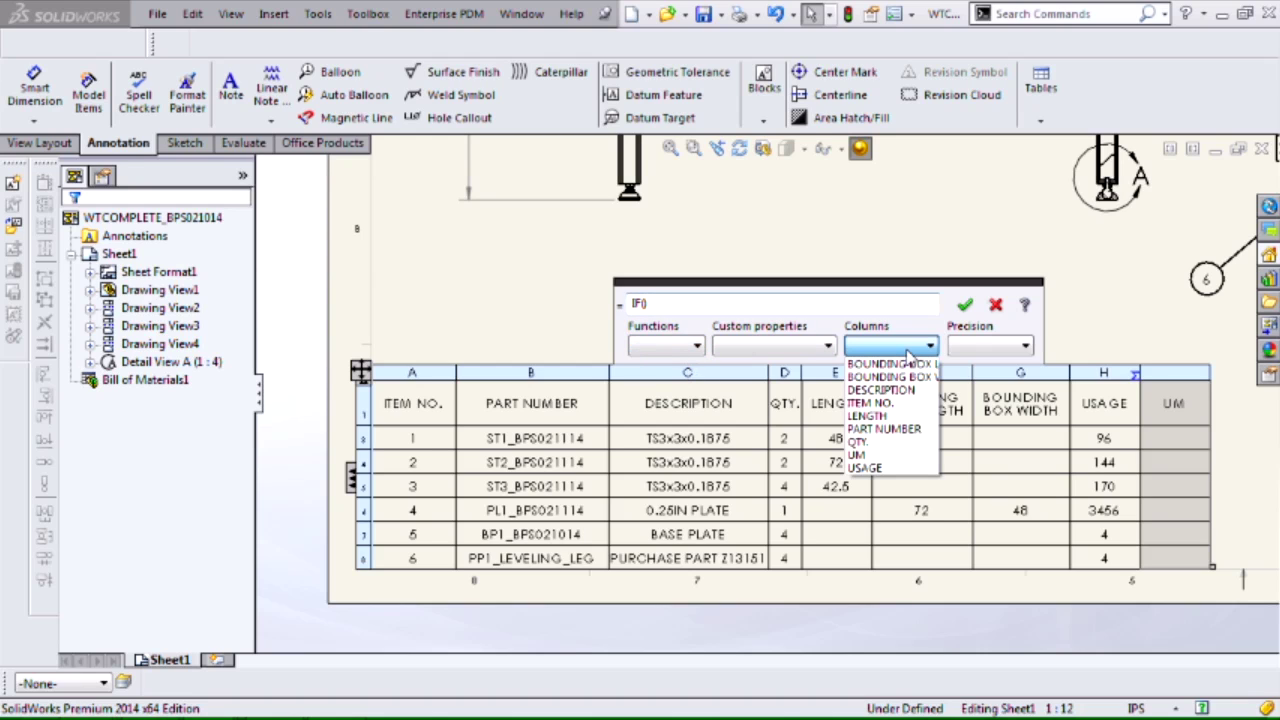
click(887, 415)
text(>0)
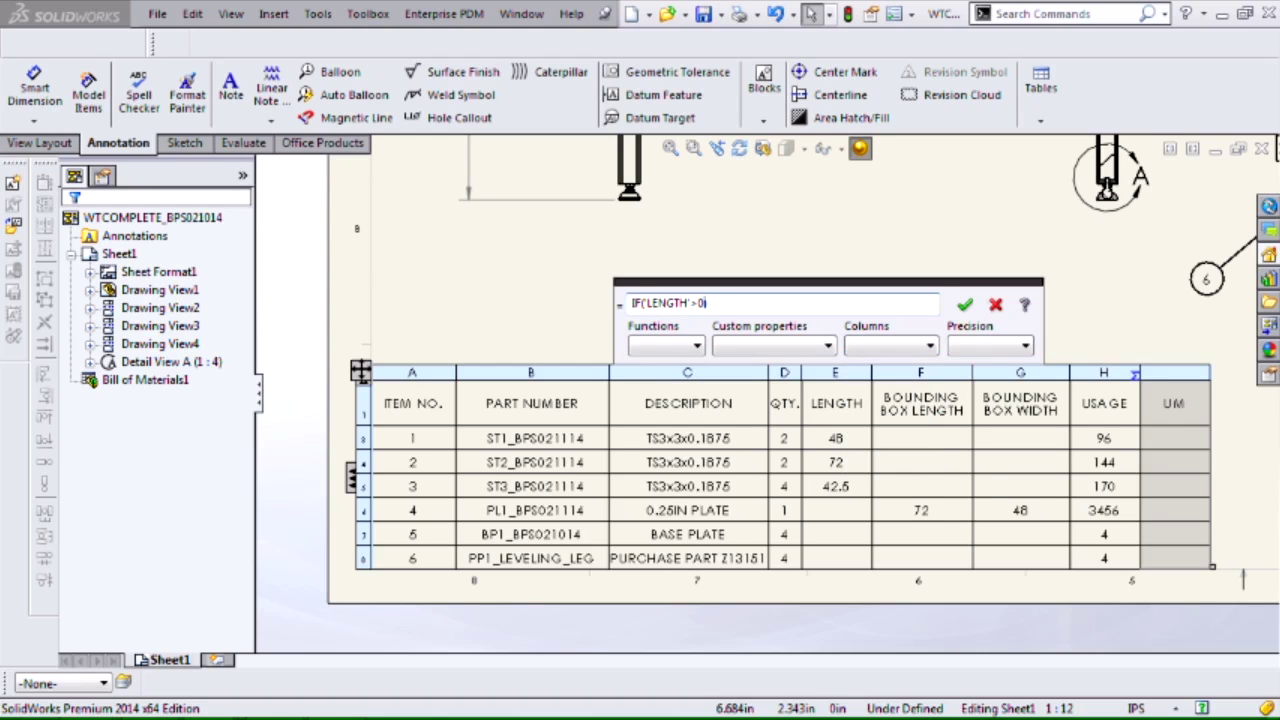
text(;"IN";)
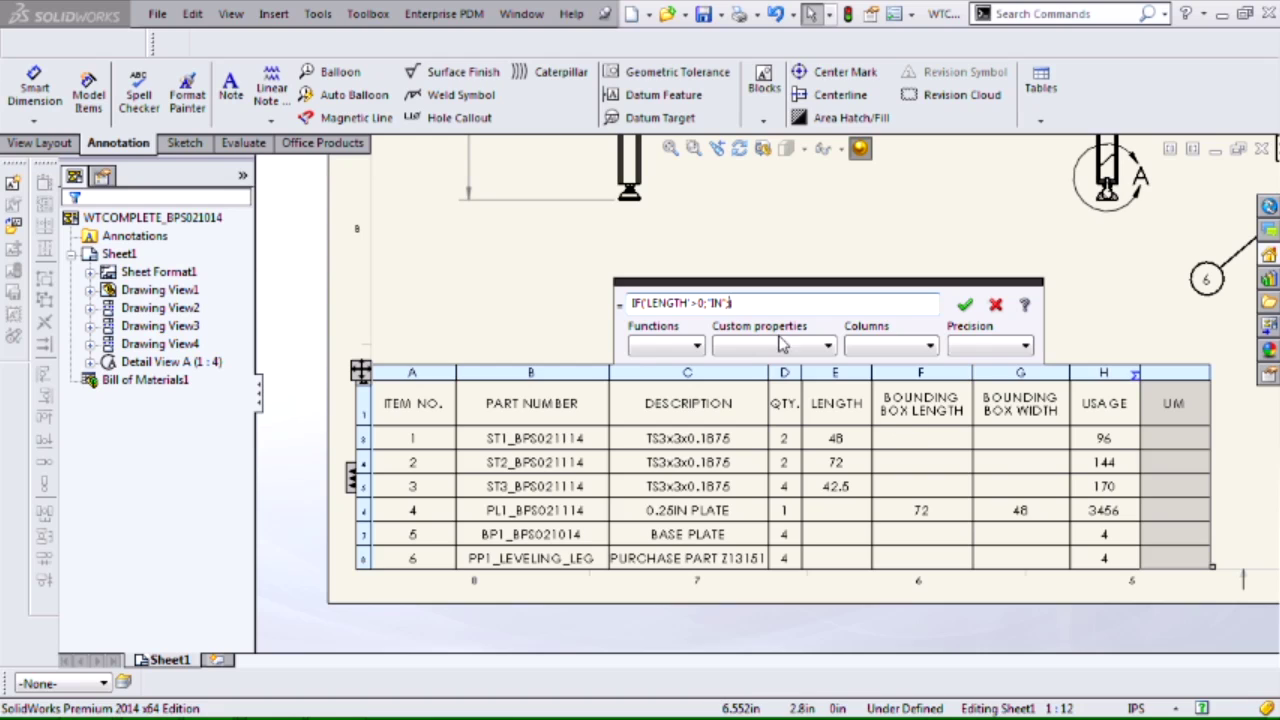
- Nest IF('BOUNDING BOX LENGTH'>0;"SQ IN";"EA") and apply the UM equation
click(690, 346)
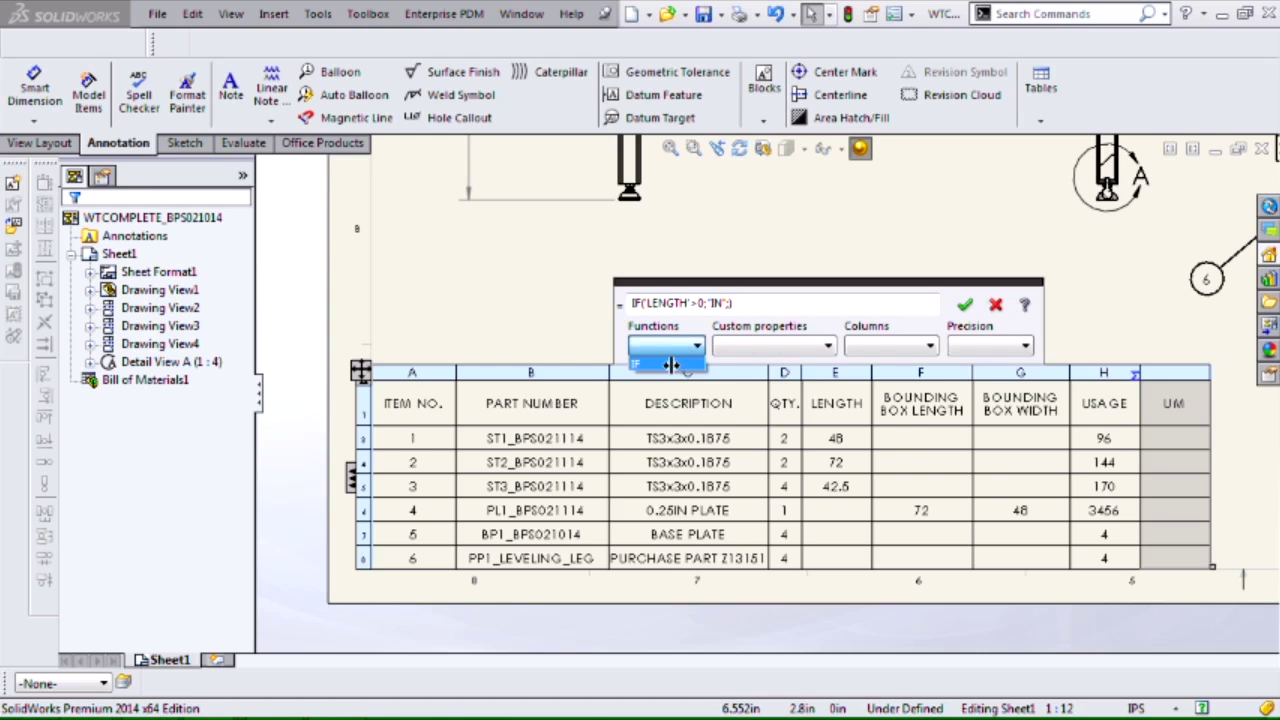
click(678, 366)
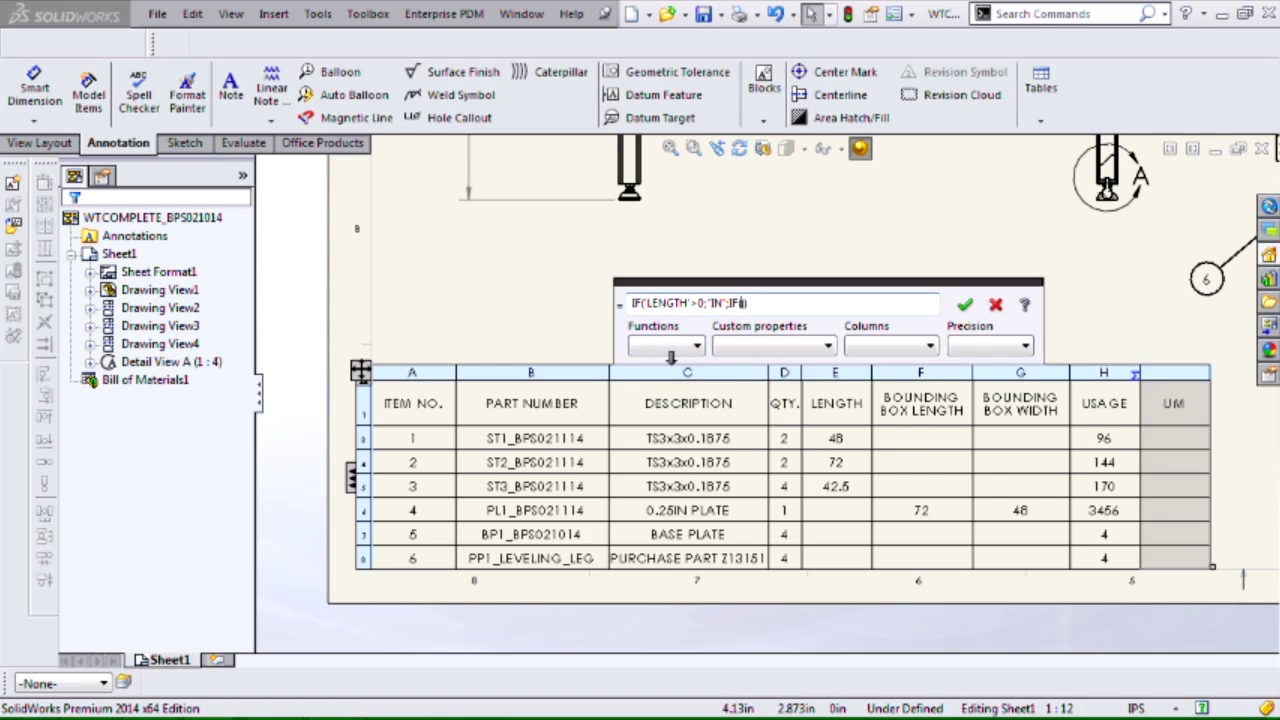
click(897, 349)
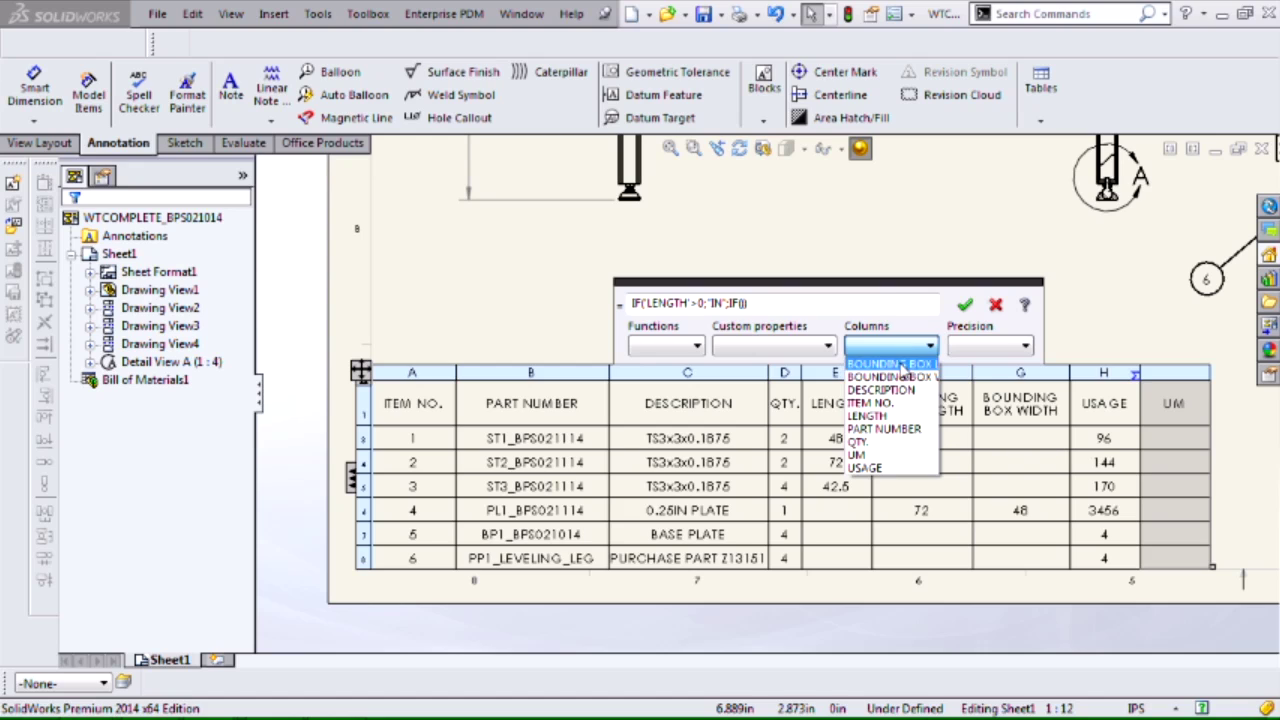
click(893, 364)
text(>0)
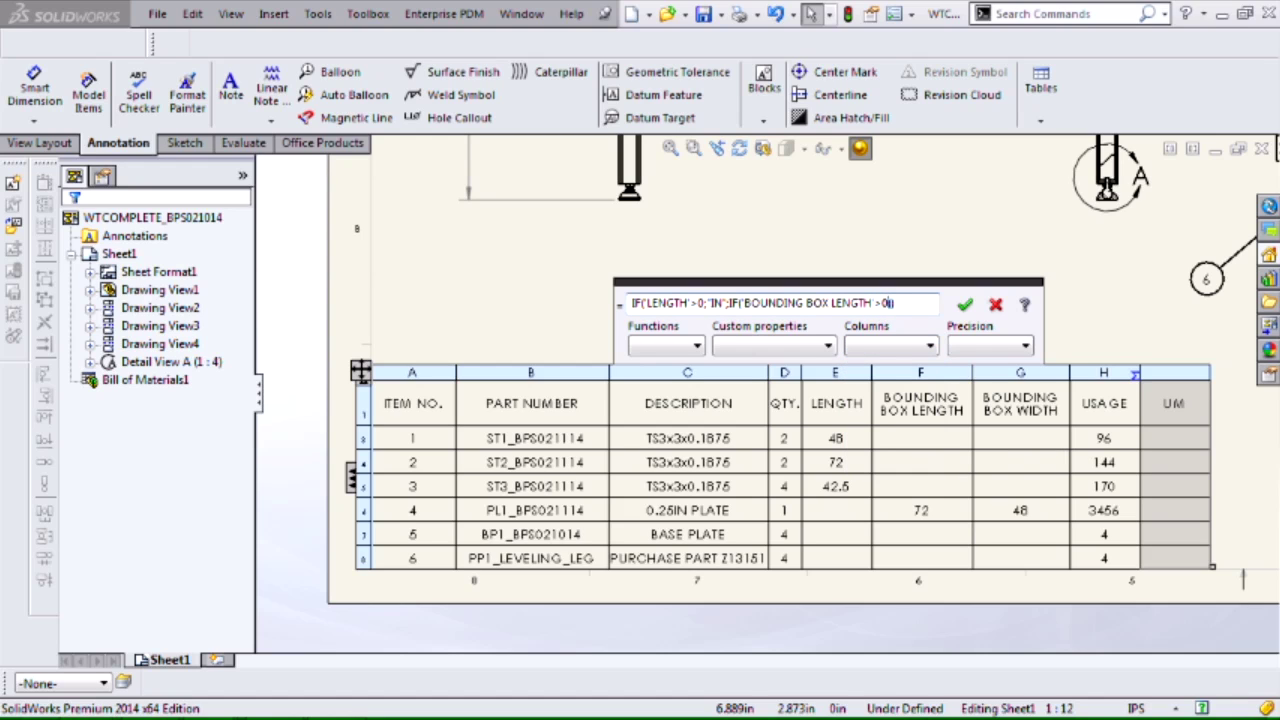
text(;"SQ IN";"EA)
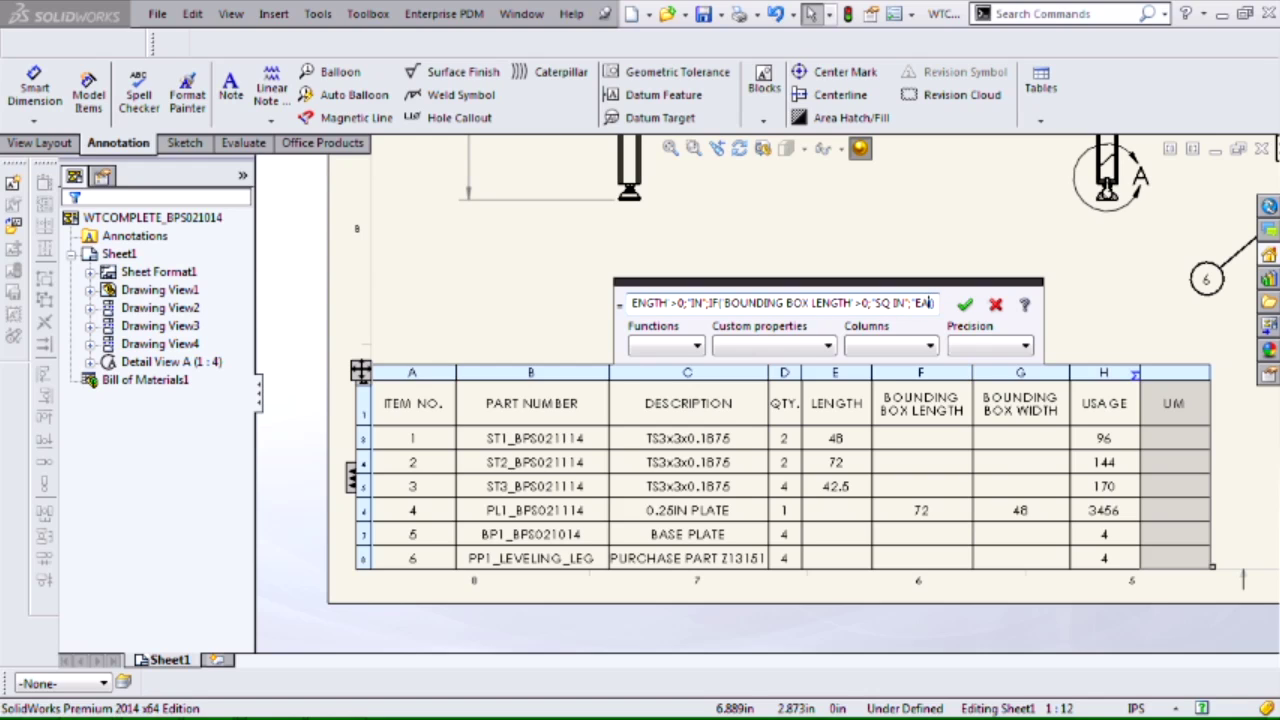
text(")
click(966, 304)
click(903, 262)
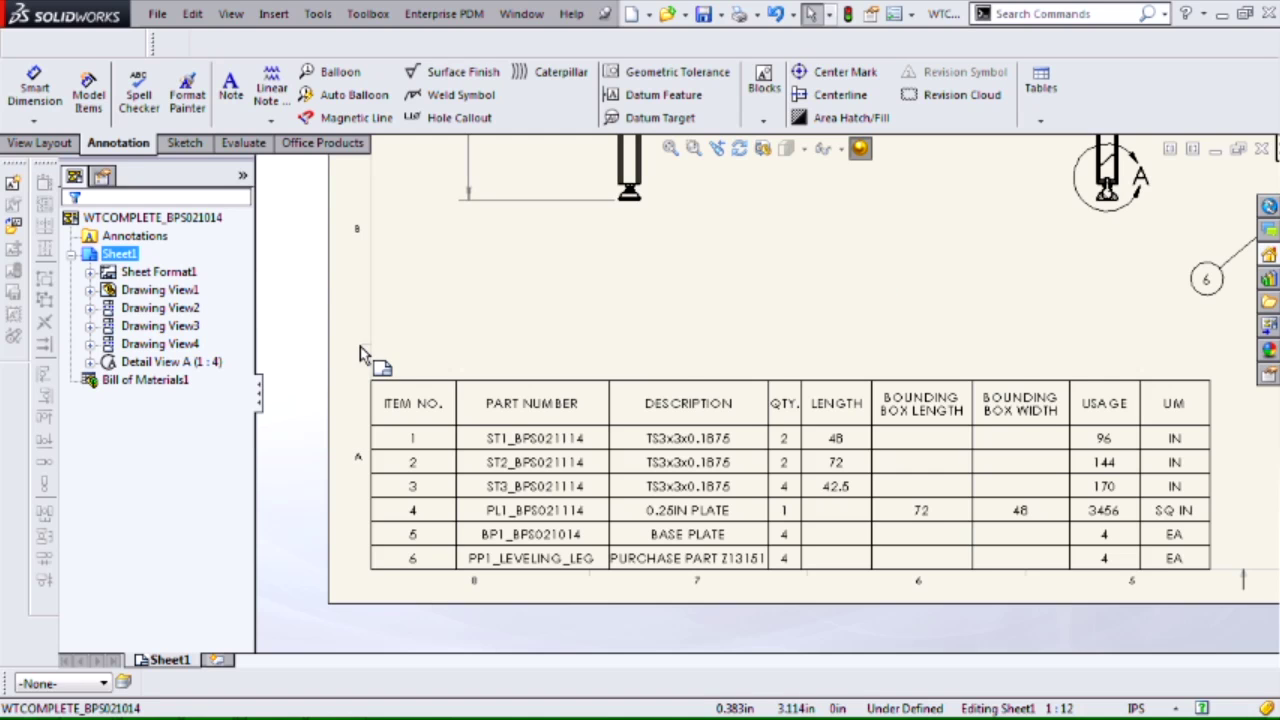
click(381, 386)
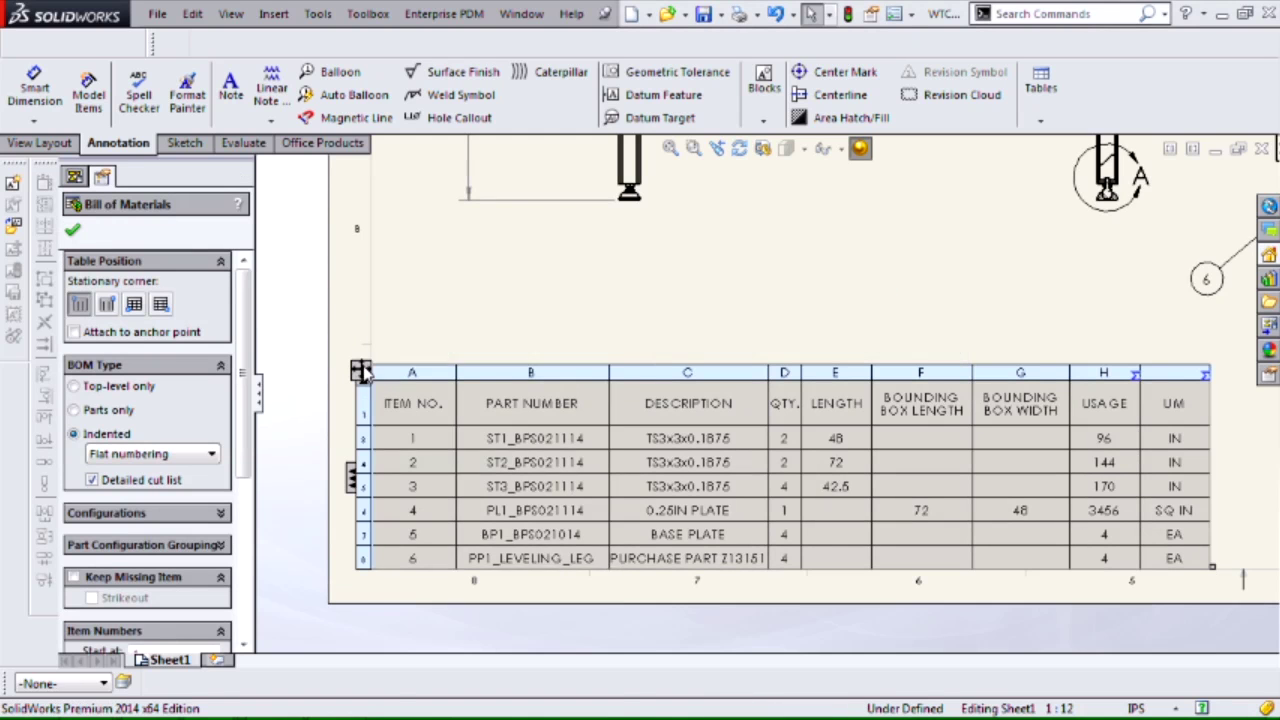
right_click(367, 368)
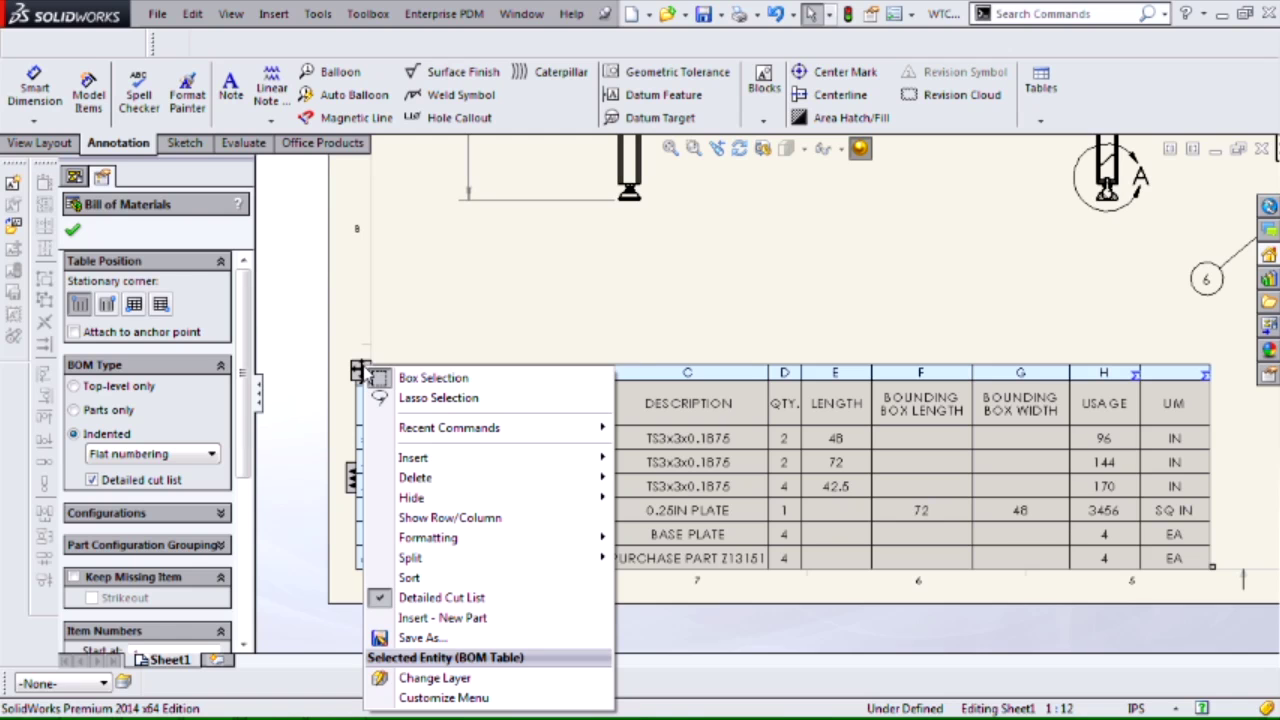
click(415, 637)
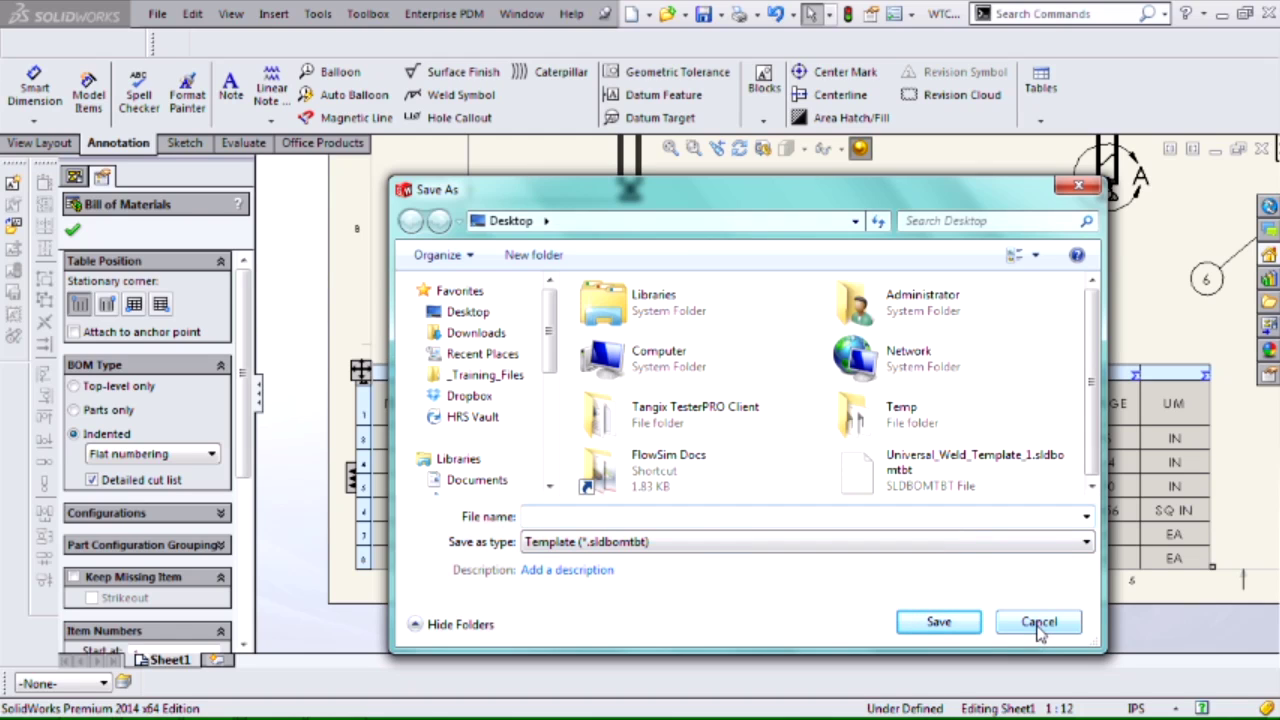
click(1038, 622)
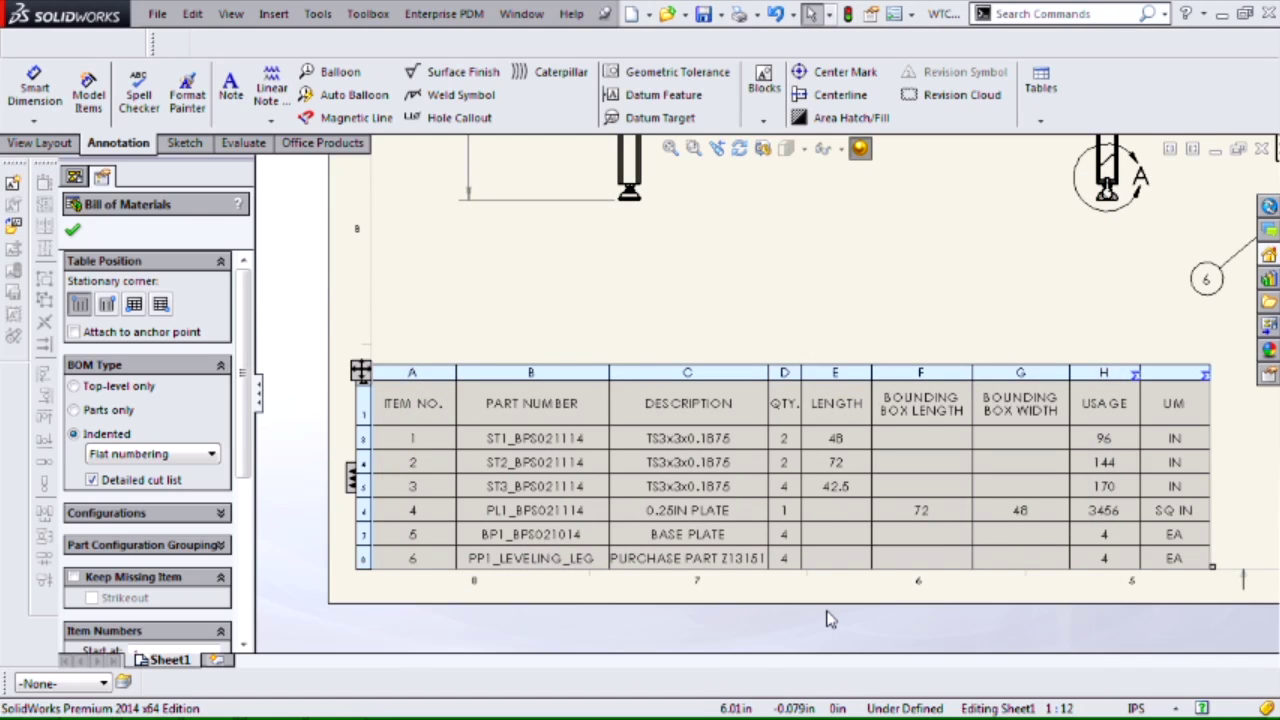
click(825, 624)
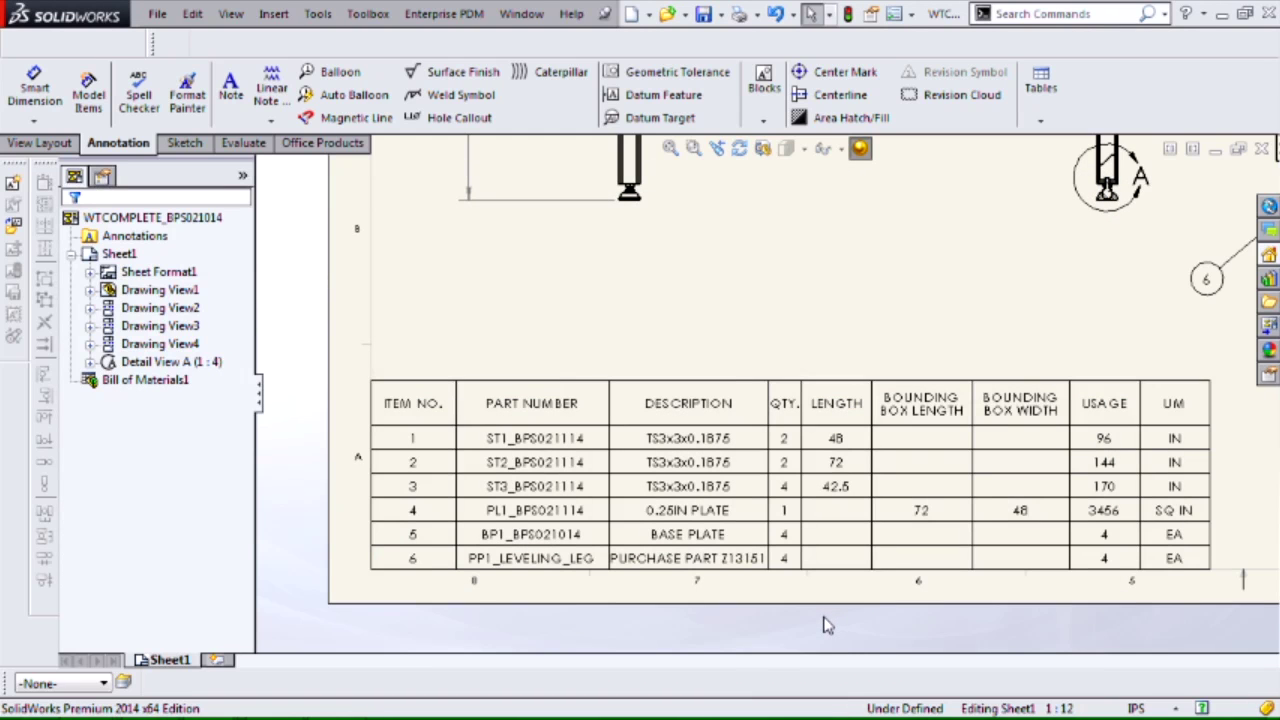